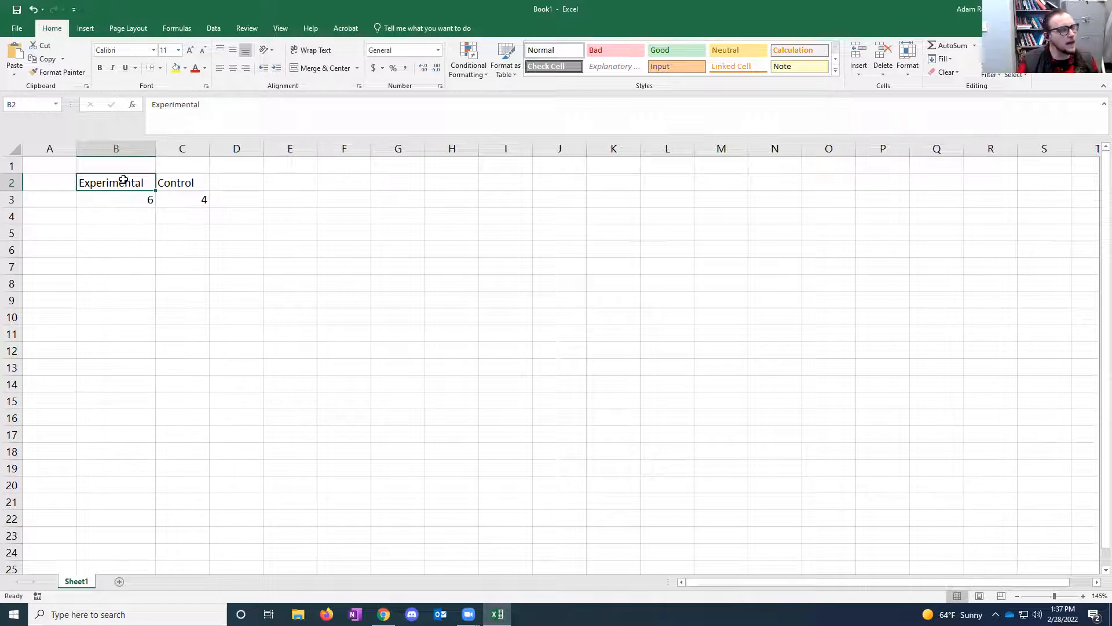
click(157, 181)
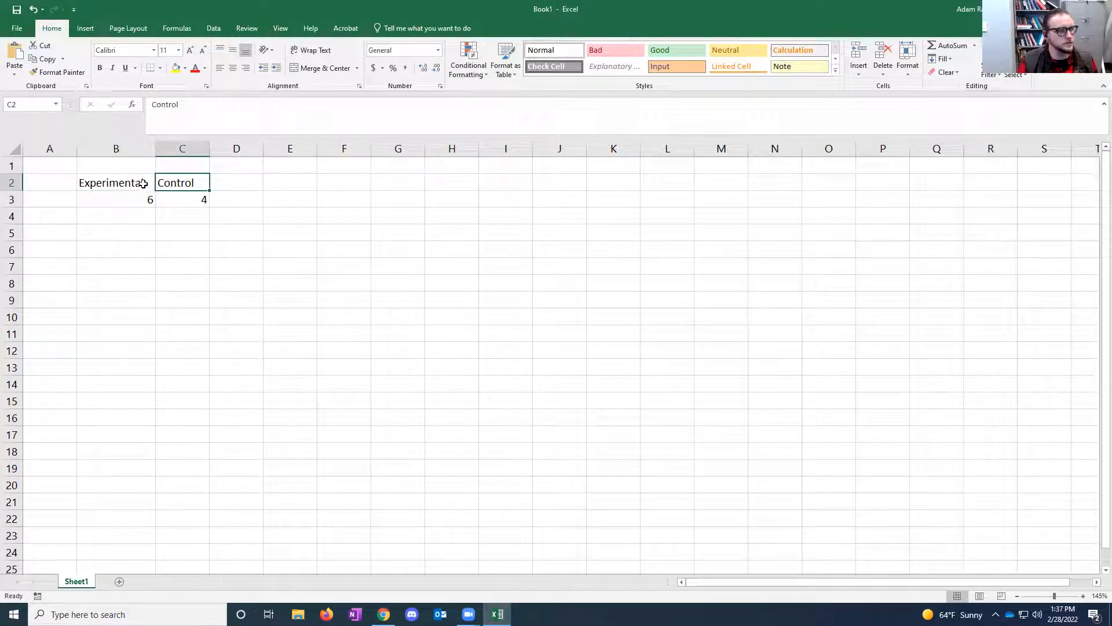
click(137, 202)
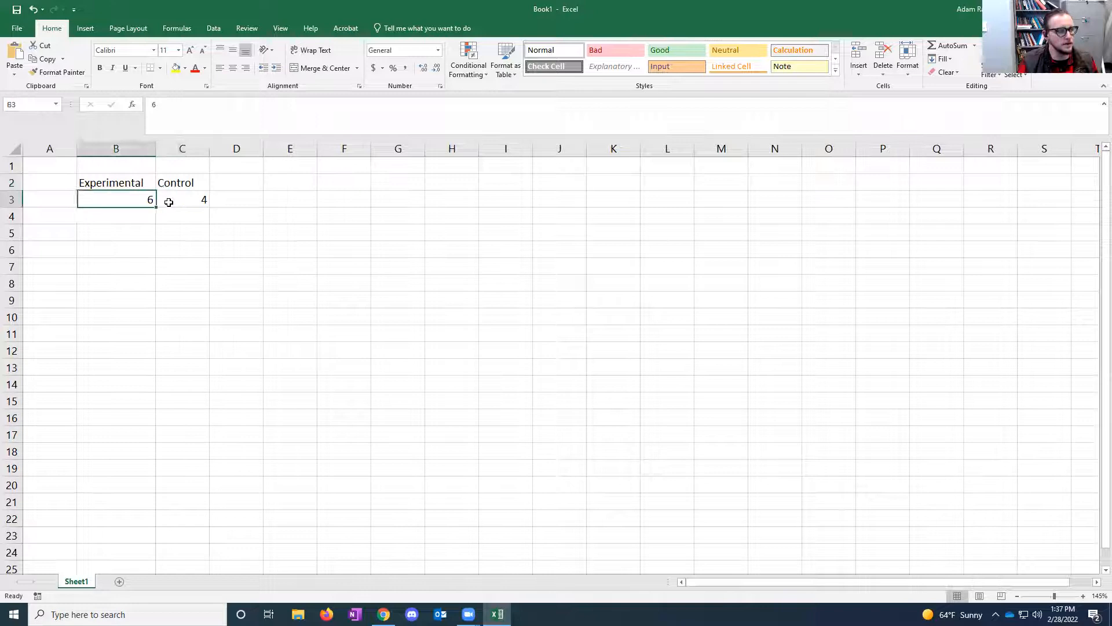
click(170, 200)
click(141, 187)
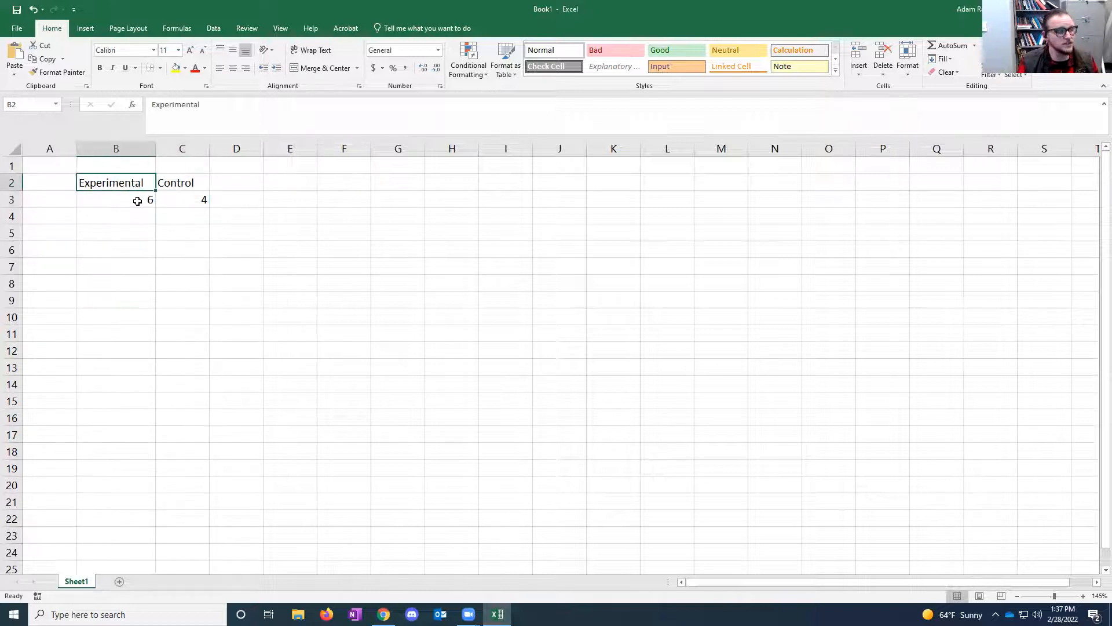
click(142, 201)
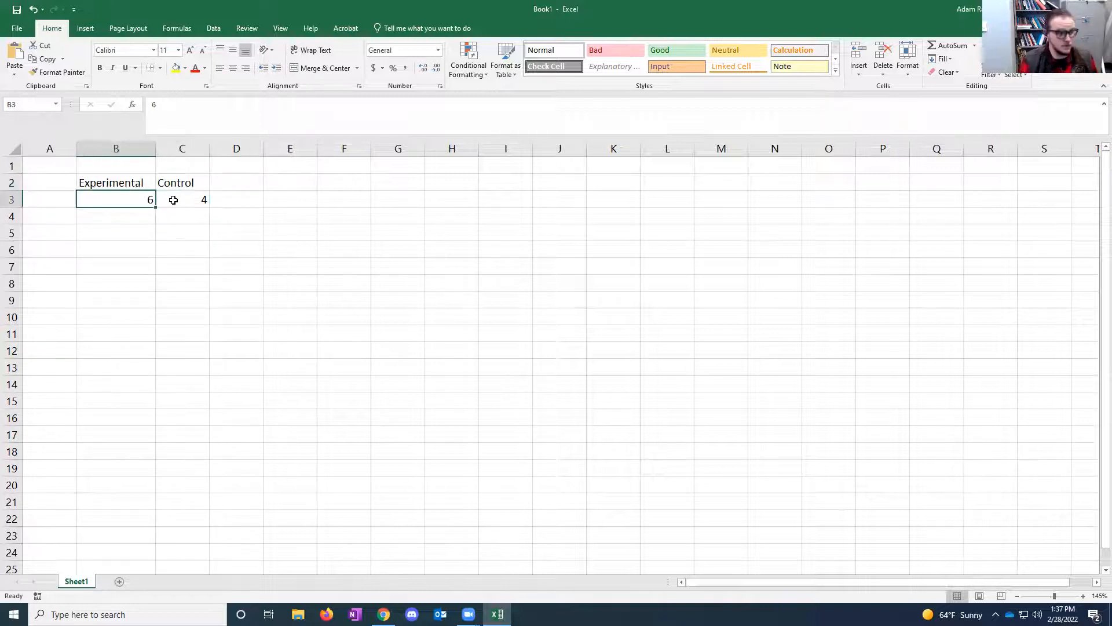
Step: Paste a transposed copy of B2:C3 starting at cell E2 and widen column E to fit the Experimental label
drag(141, 182, 169, 196)
key(ctrl+c)
right_click(306, 183)
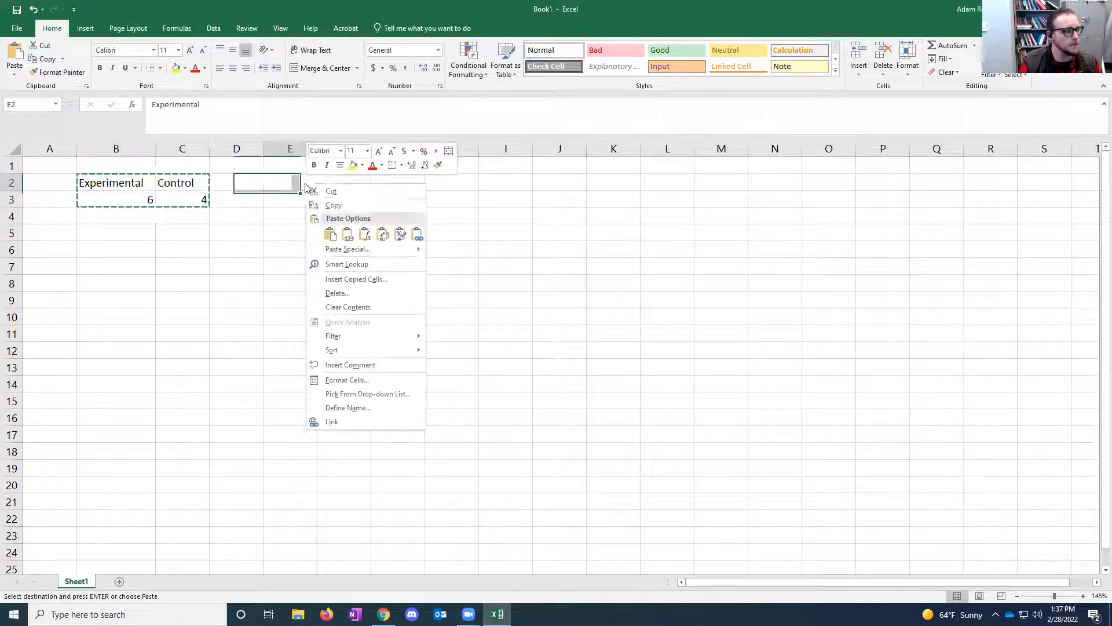
click(382, 235)
click(343, 265)
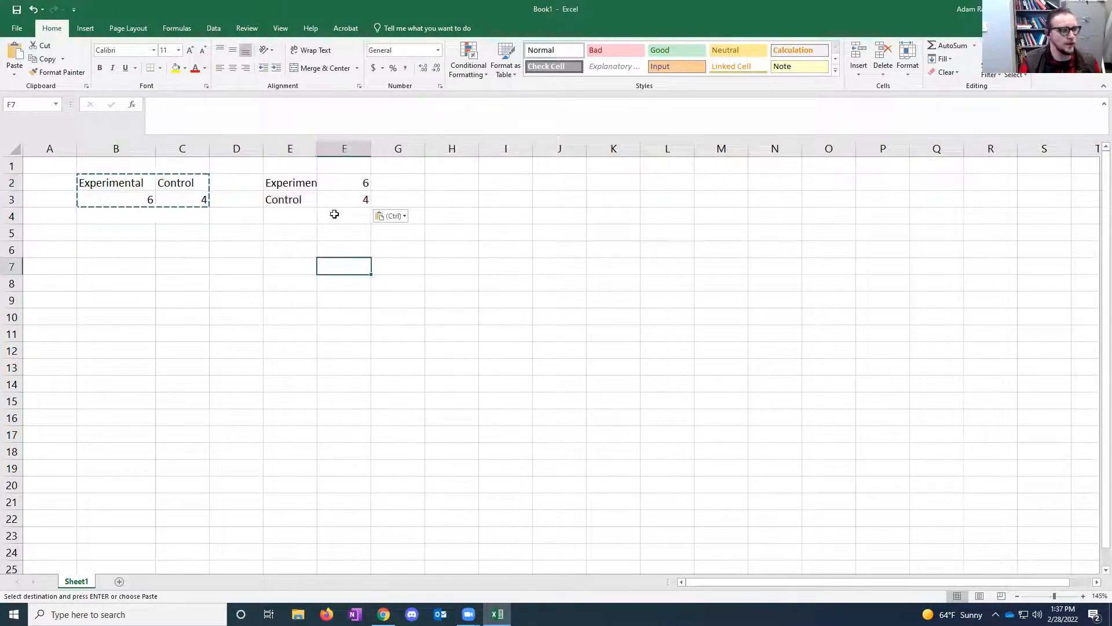
drag(317, 148, 340, 148)
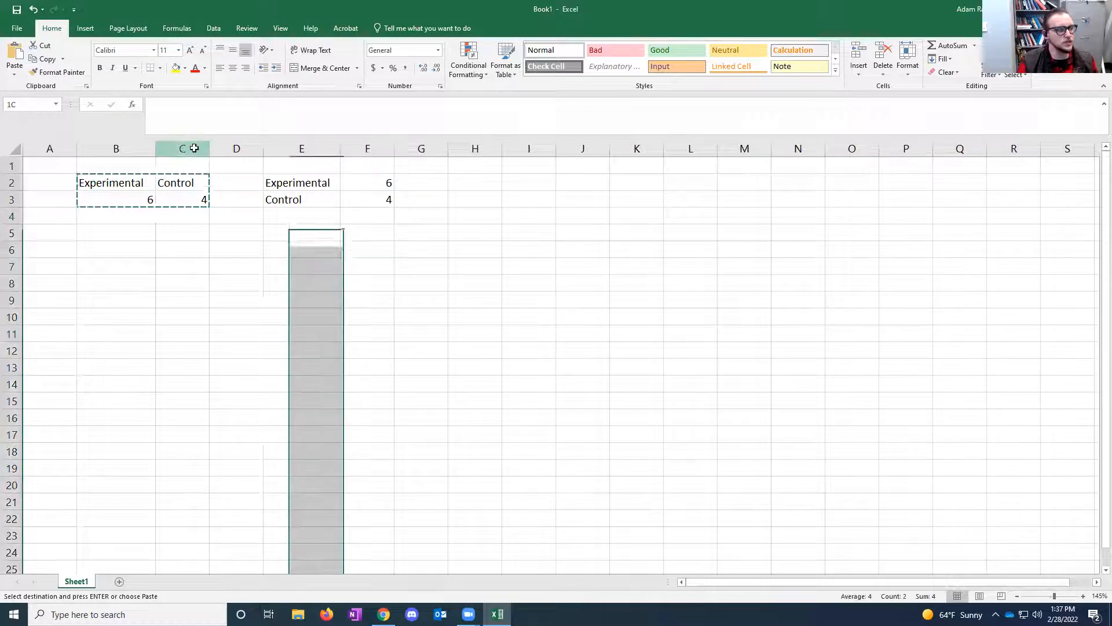
Step: Clear the original data in columns B and C, and delete columns A through C from the sheet
drag(194, 148, 116, 149)
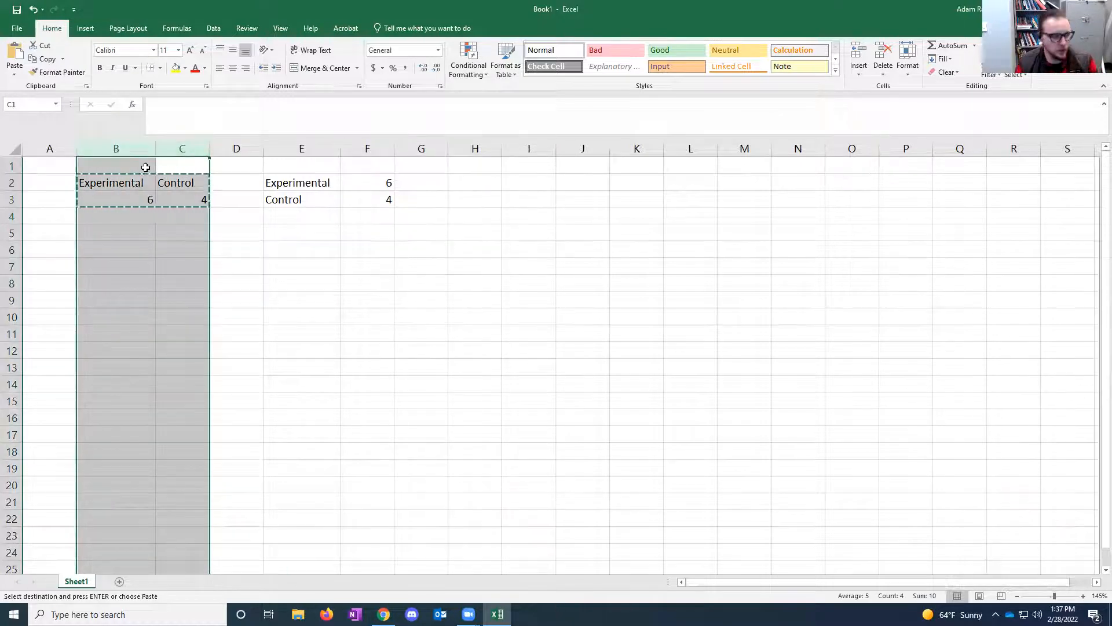
key(Delete)
key(shift+Left)
right_click(128, 255)
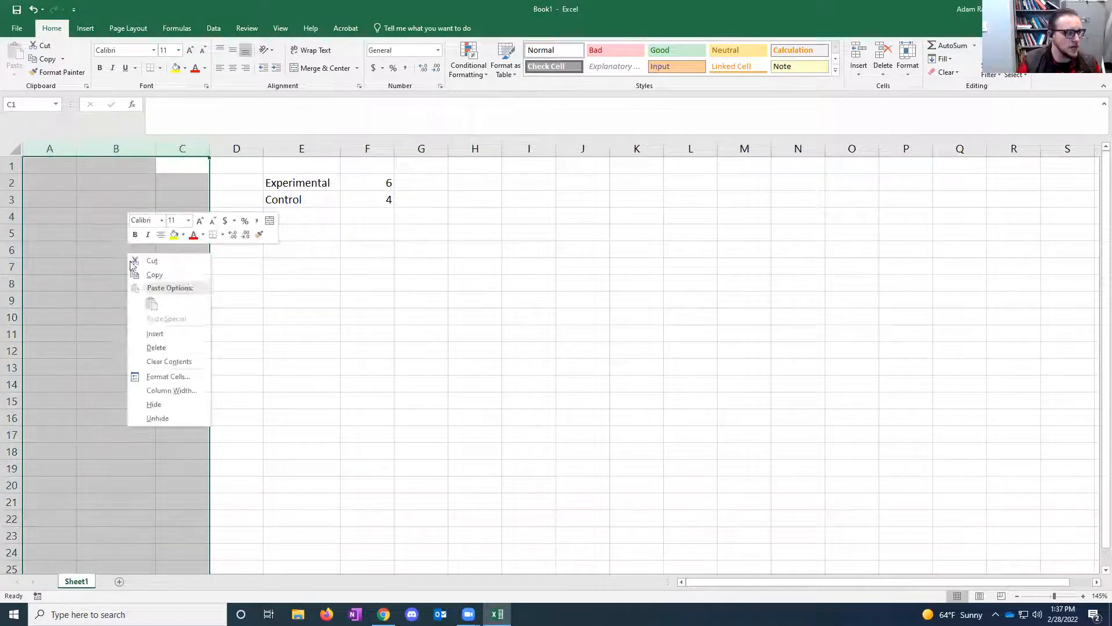
click(155, 347)
click(171, 238)
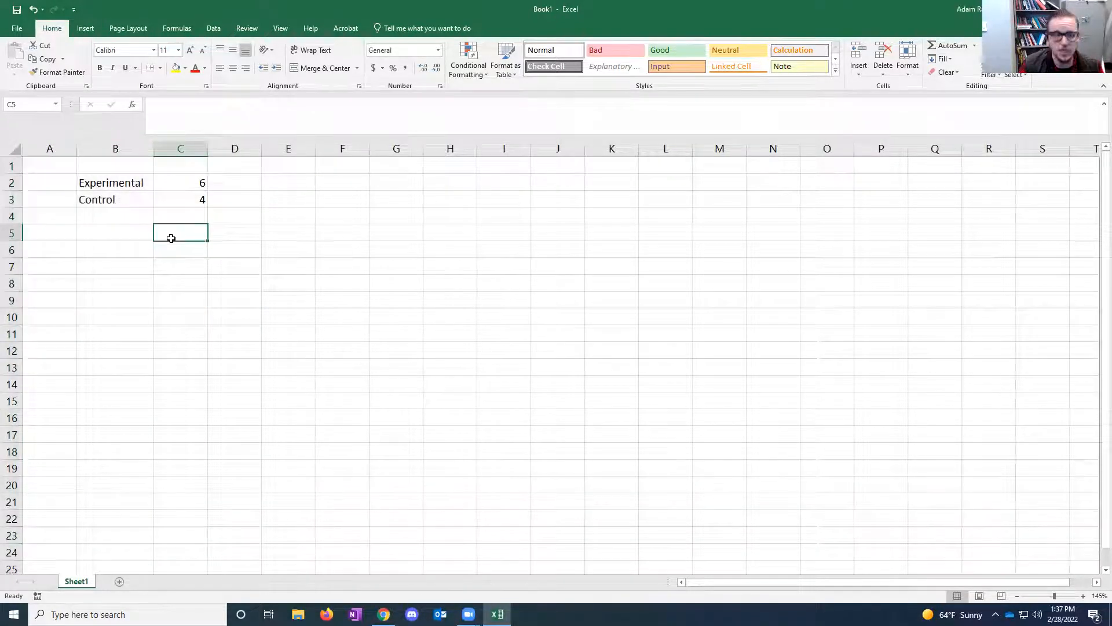
click(129, 186)
click(132, 197)
click(179, 186)
click(178, 197)
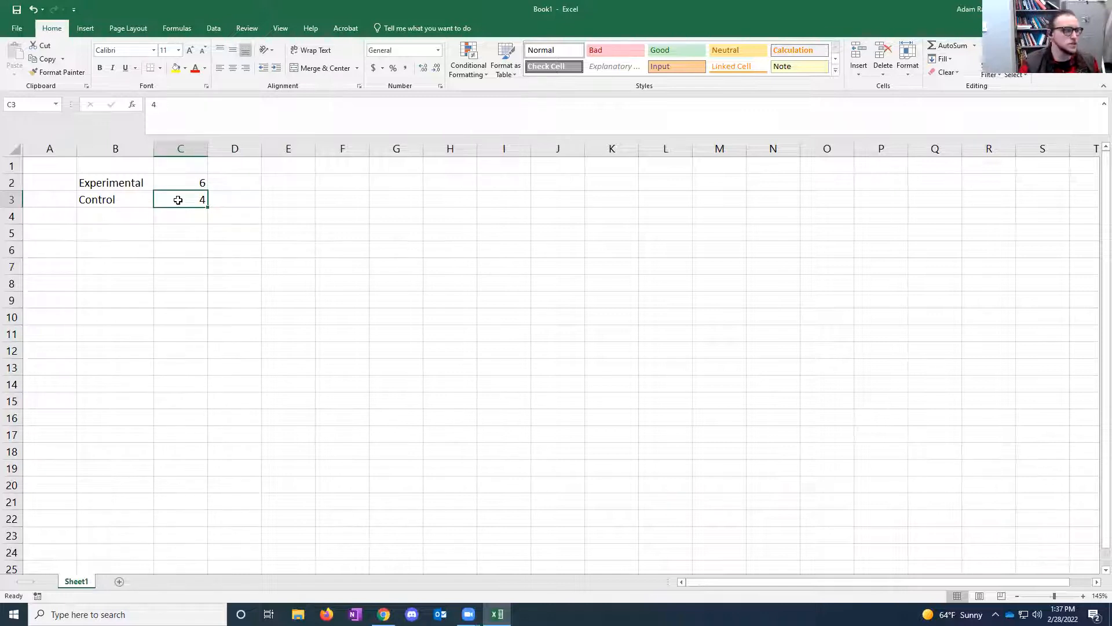
Step: Insert a 2-D clustered column chart from the Experimental and Control data in B2:C3
drag(124, 182, 170, 199)
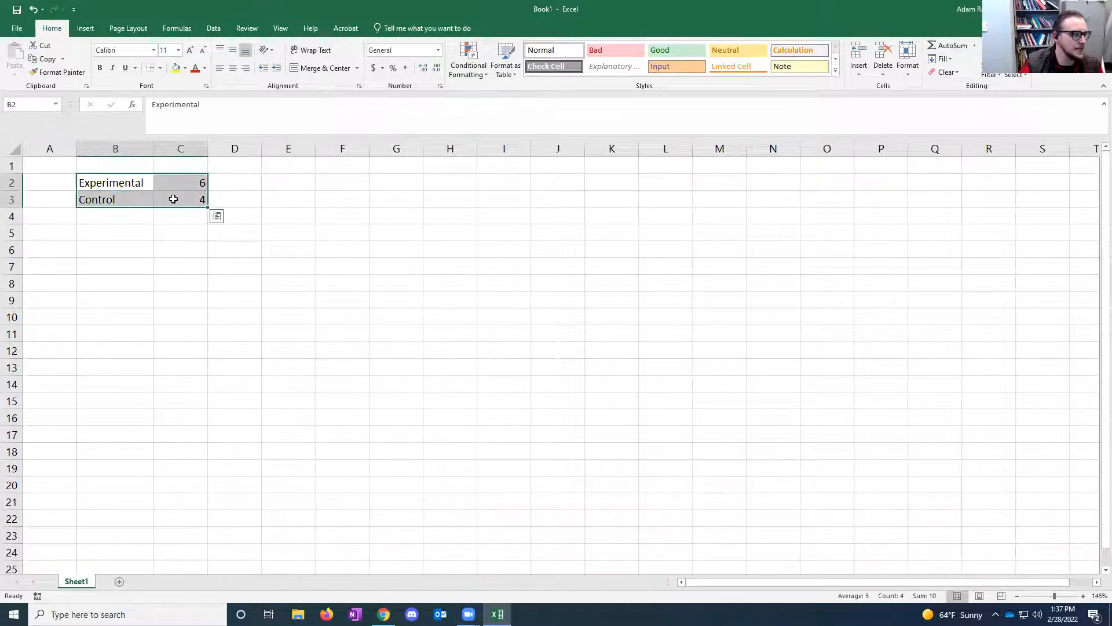
click(86, 29)
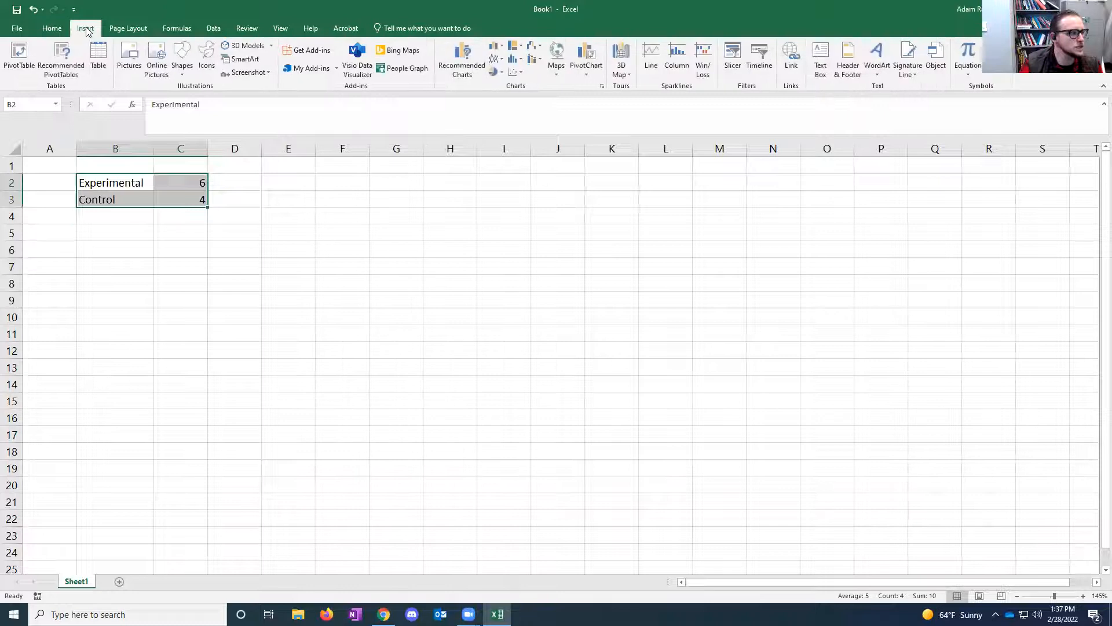
click(493, 48)
click(502, 86)
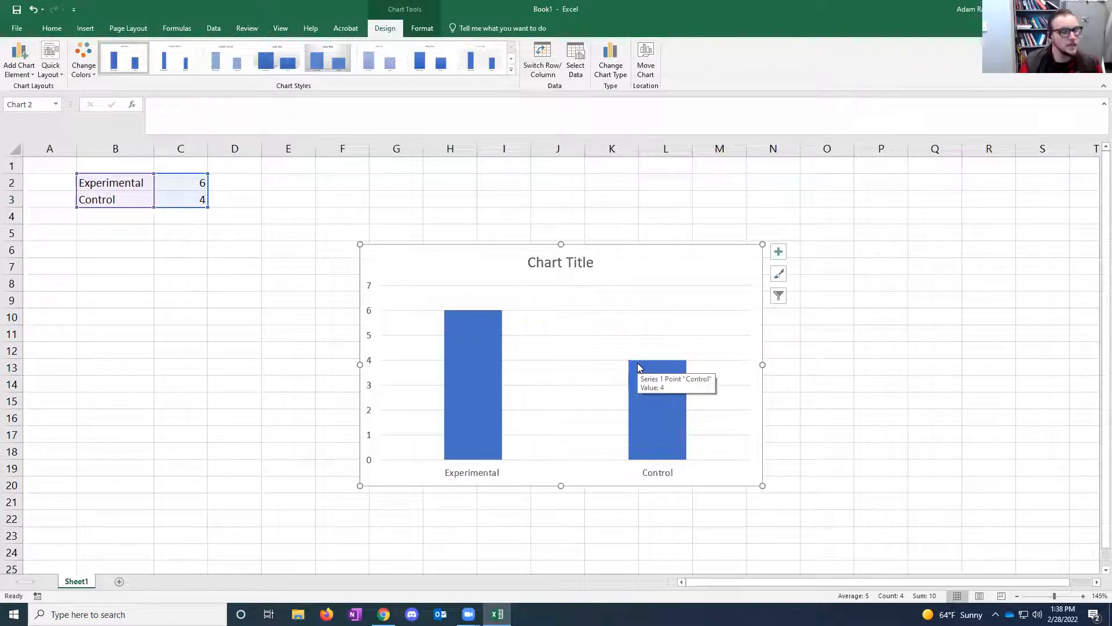
Step: Remove the chart title and the horizontal gridlines from the column chart
click(582, 269)
key(Delete)
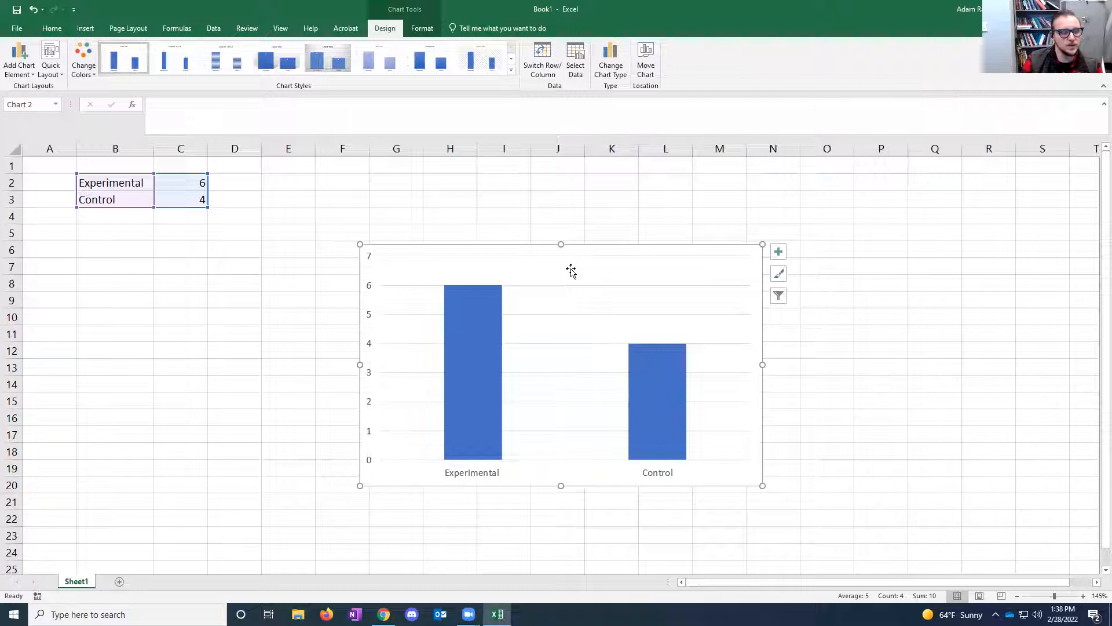
click(574, 288)
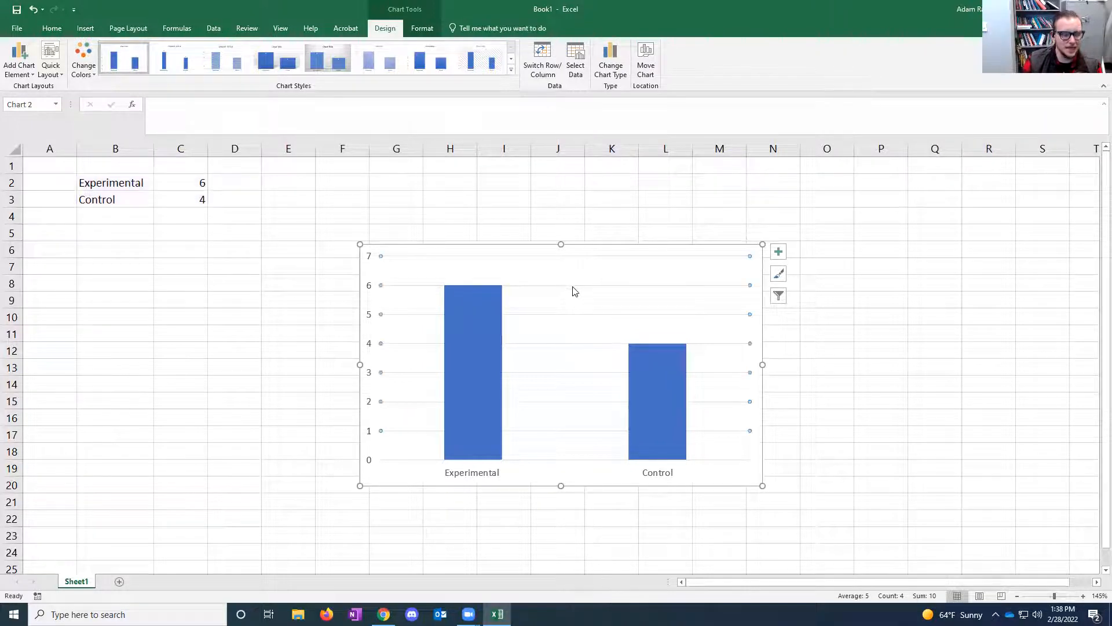
click(617, 297)
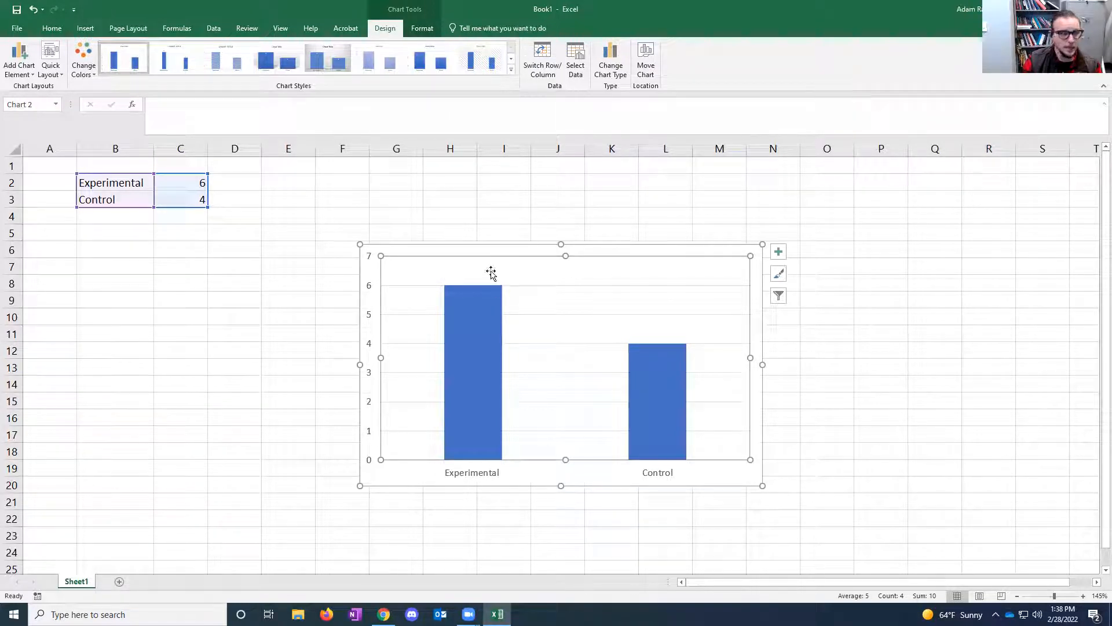
click(550, 285)
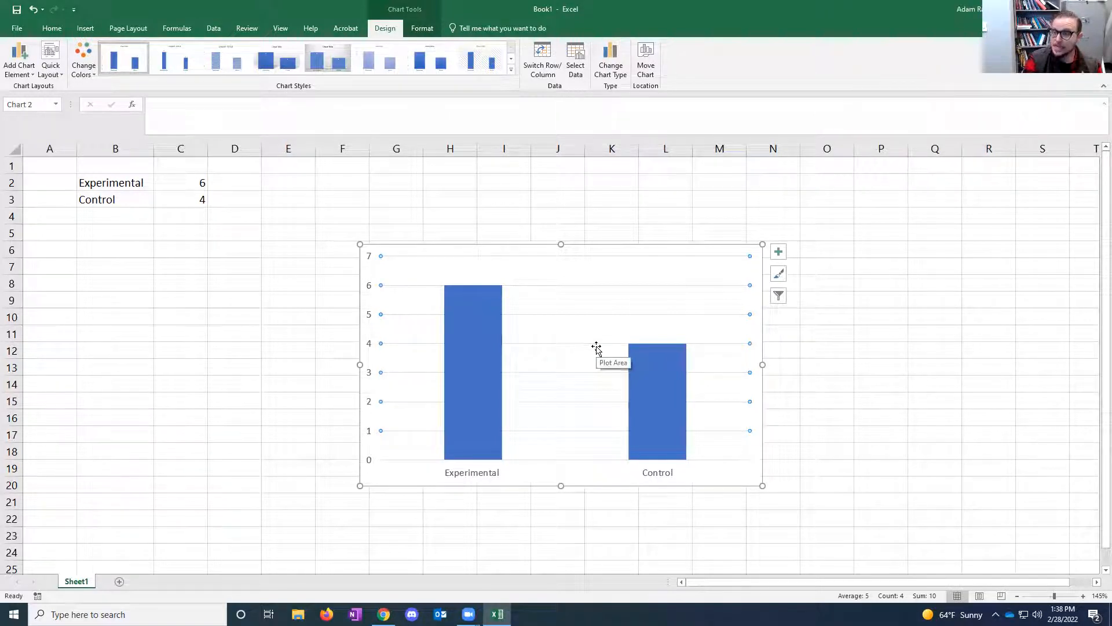
key(Escape)
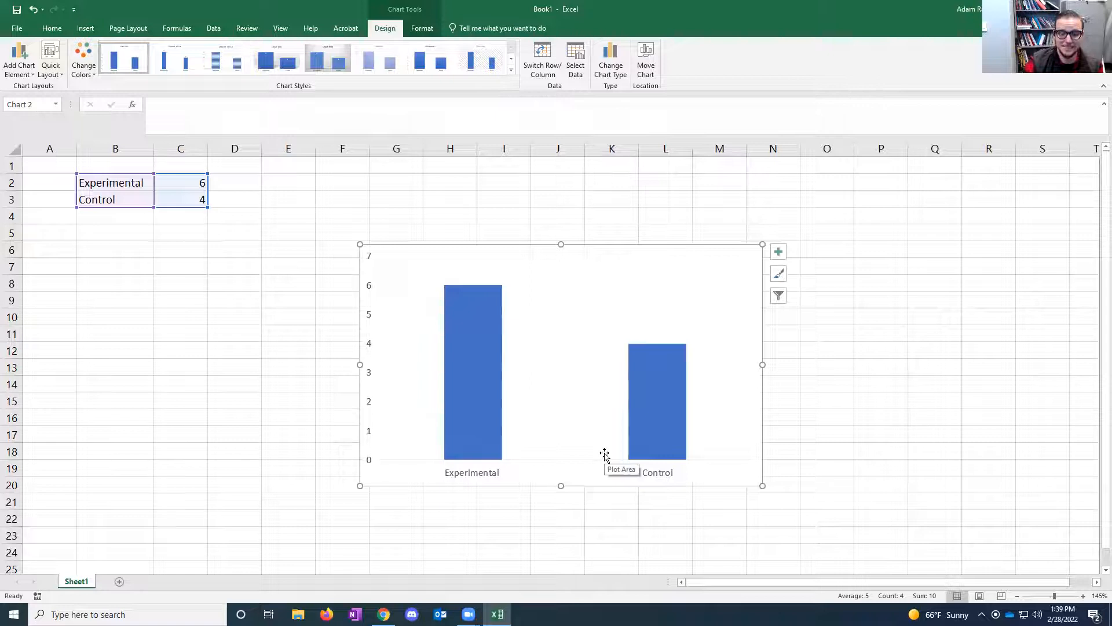
Step: Set the minimum bound of the chart's vertical axis to 1
click(371, 346)
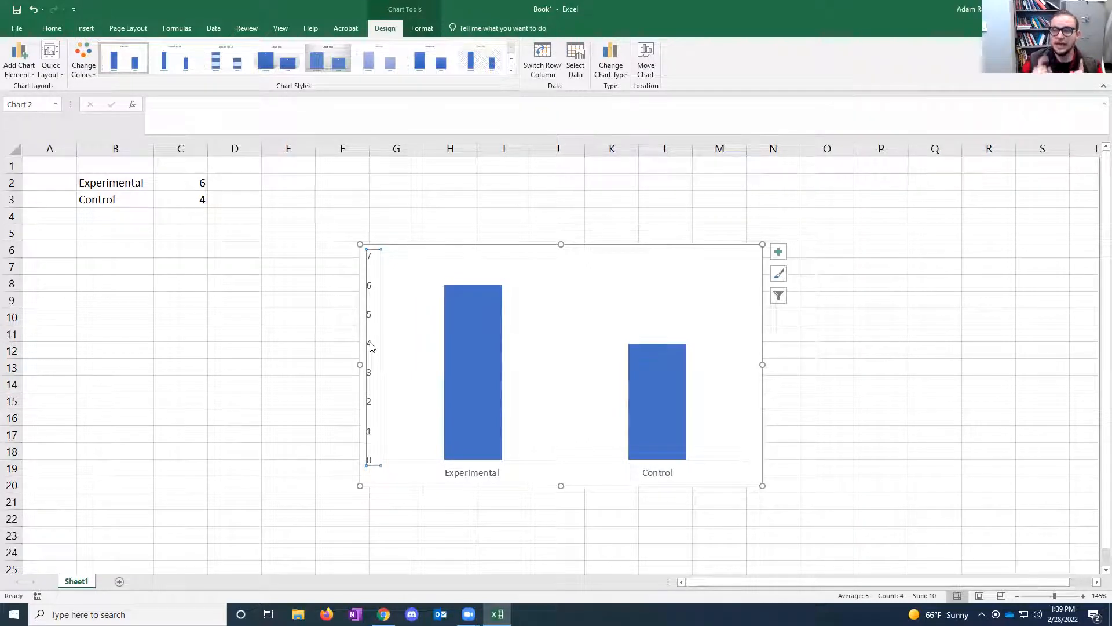
double_click(371, 347)
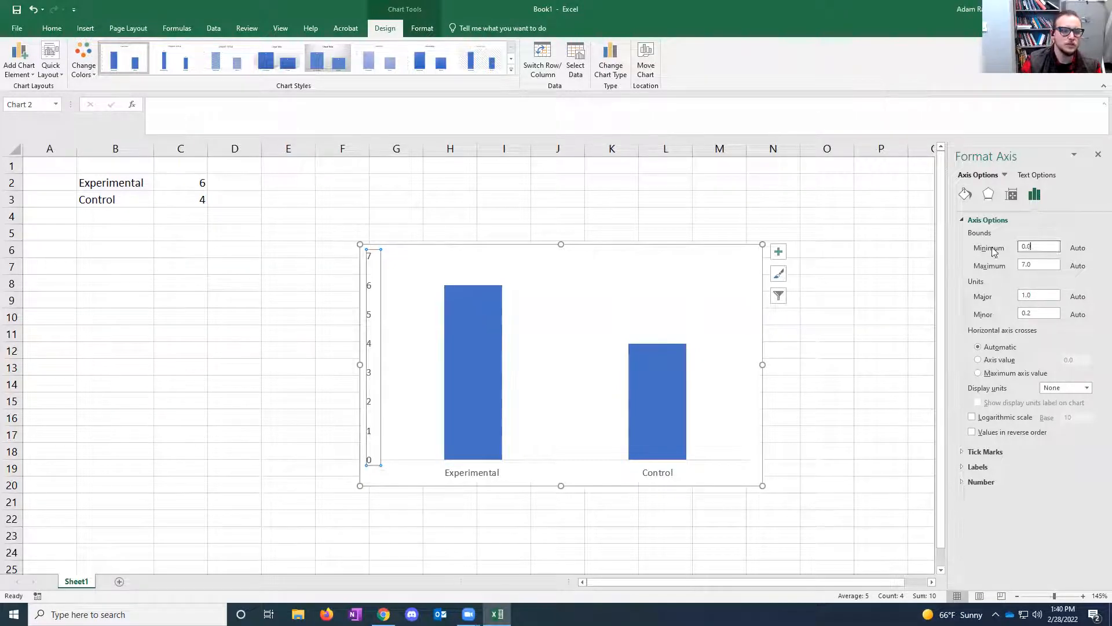
click(1020, 246)
key(BackSpace)
key(BackSpace)
key(BackSpace)
text(1)
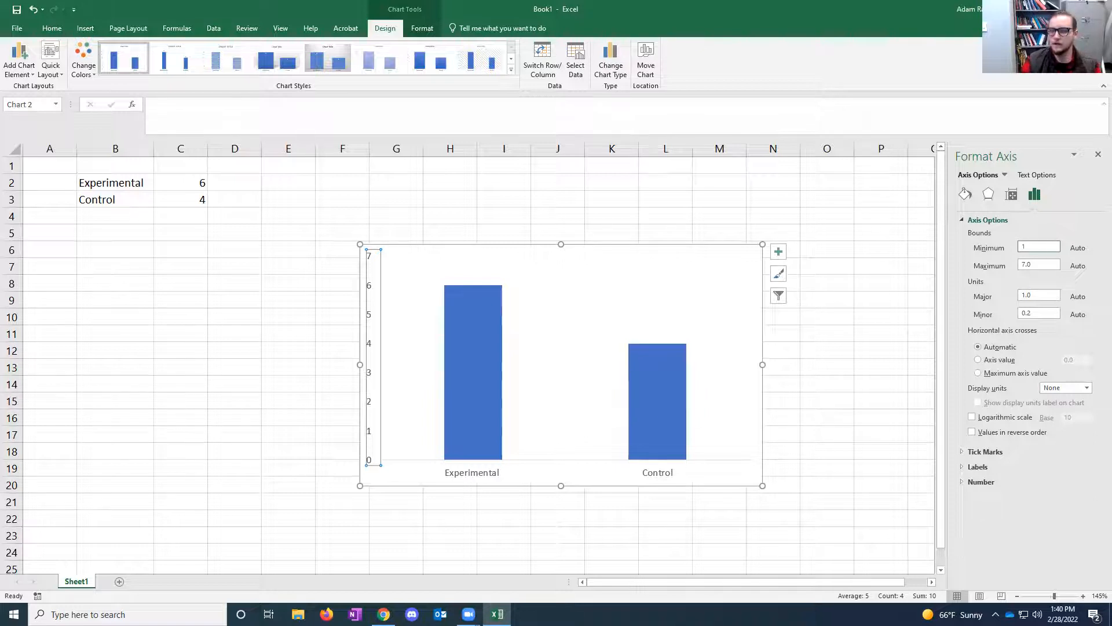
key(Return)
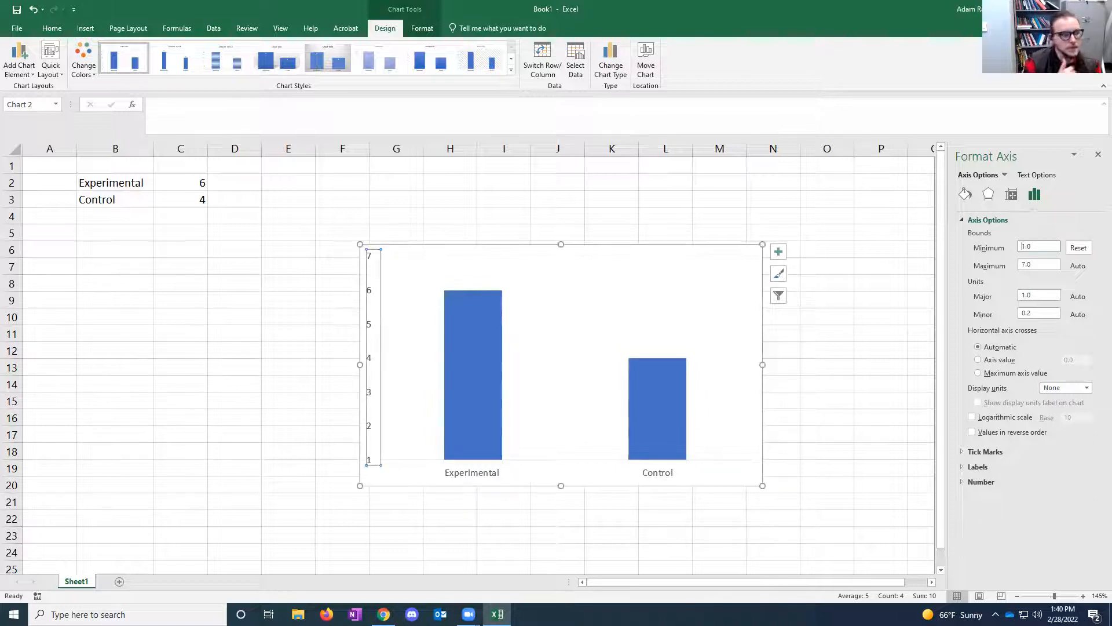
click(1022, 246)
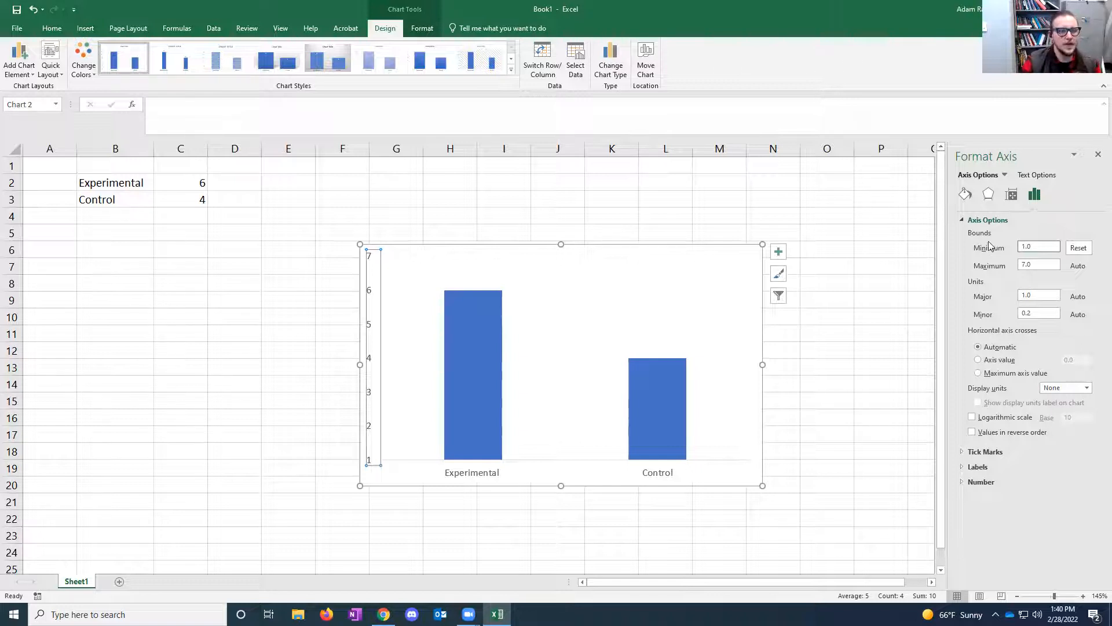
Step: Give the vertical axis a solid black line with a width of 1 pt
click(965, 194)
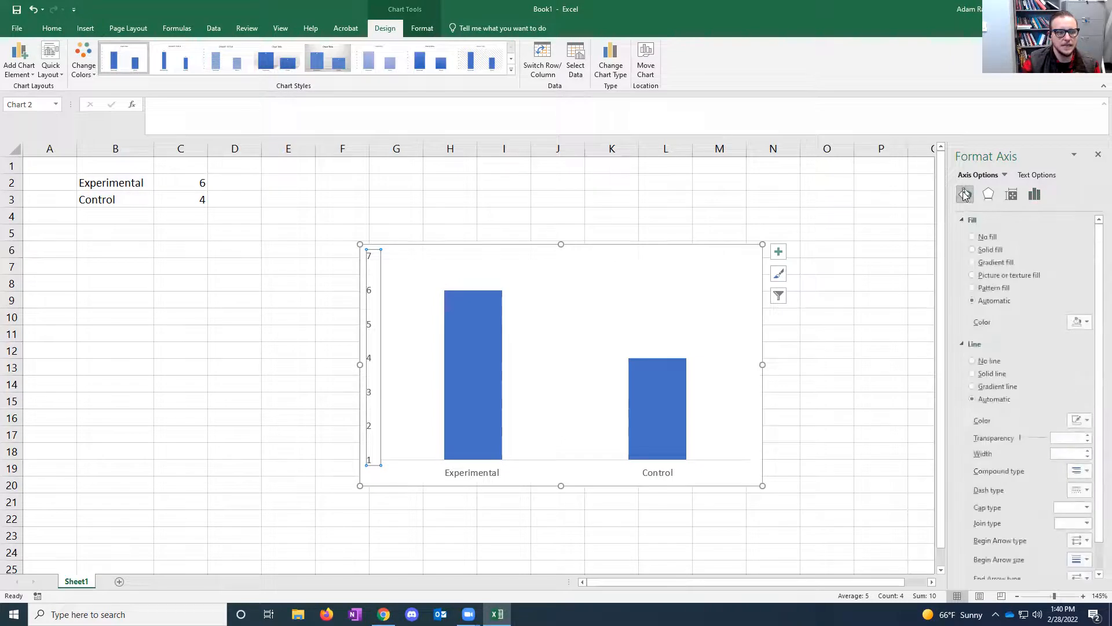
click(961, 220)
click(962, 234)
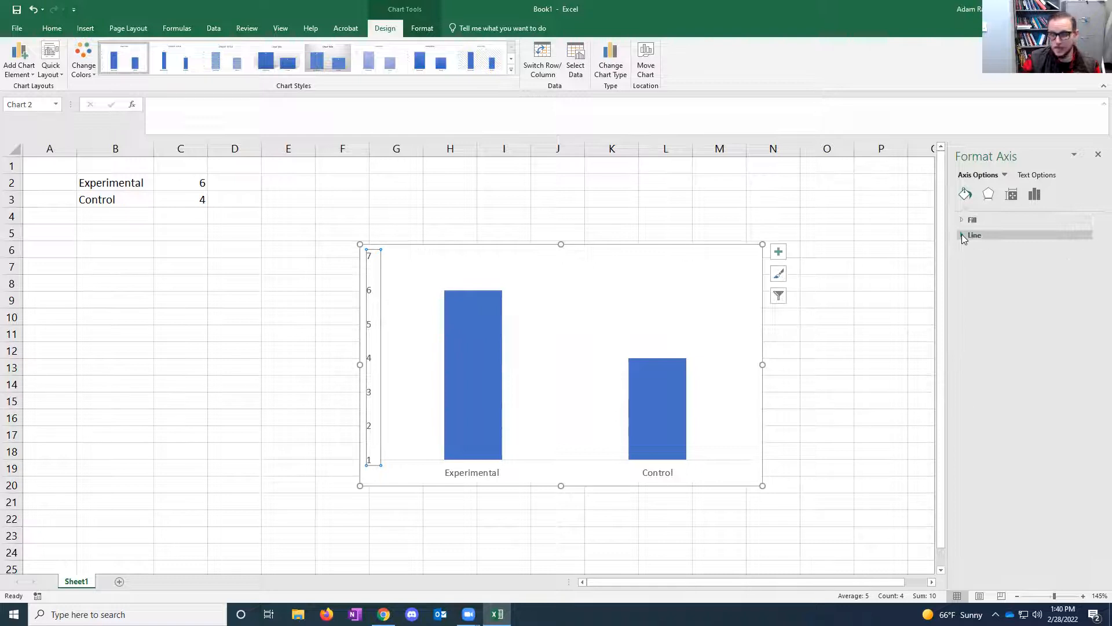
click(962, 235)
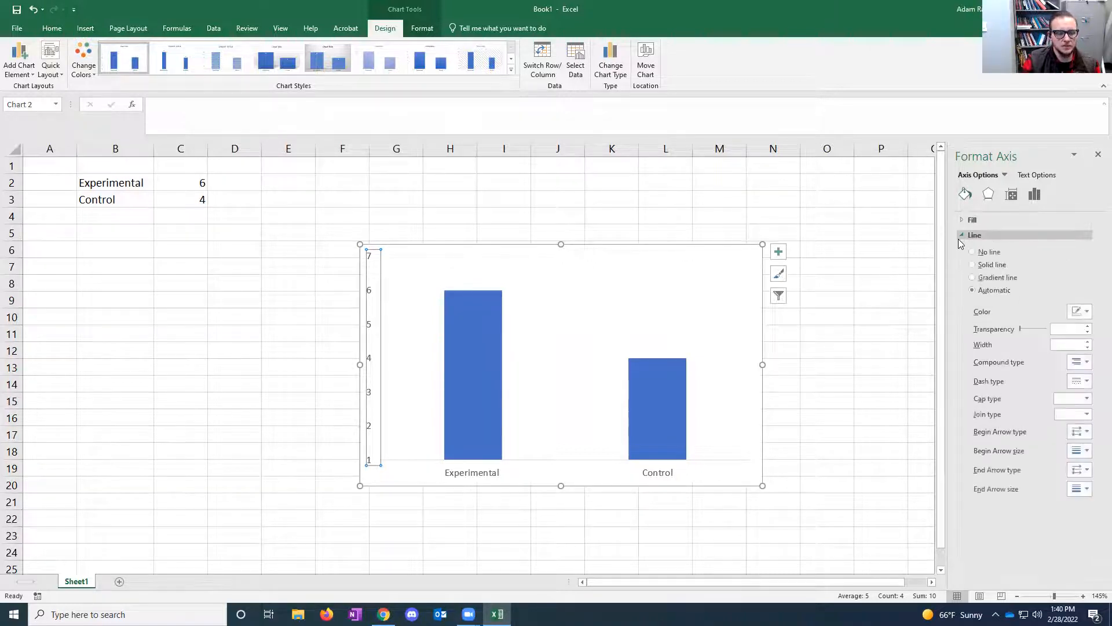
click(961, 236)
click(962, 237)
click(962, 236)
click(962, 236)
click(962, 236)
click(962, 236)
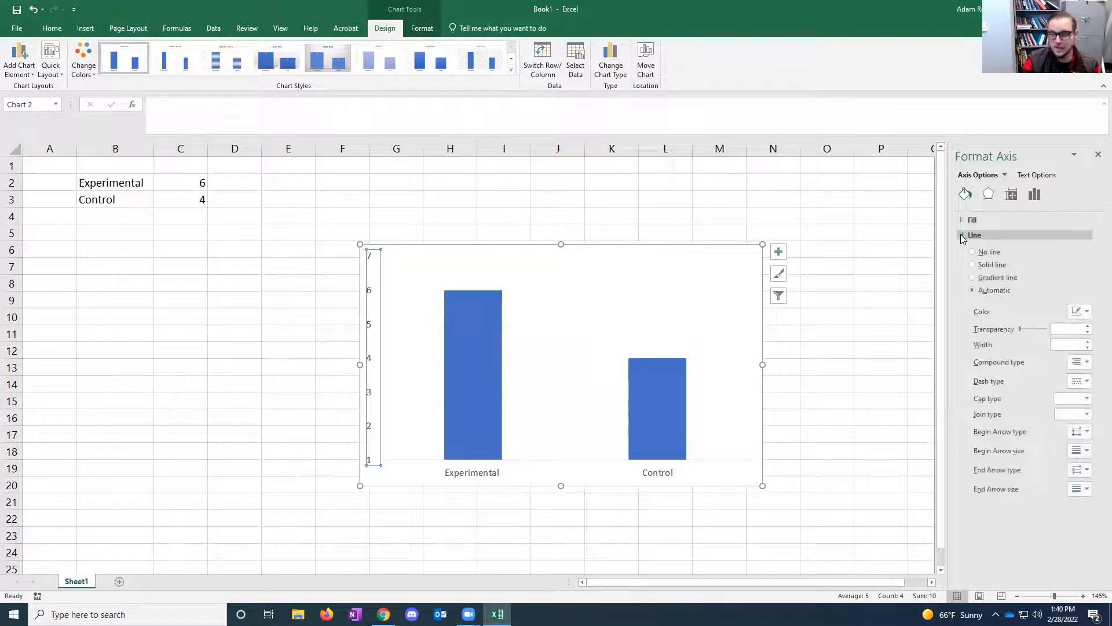
click(988, 266)
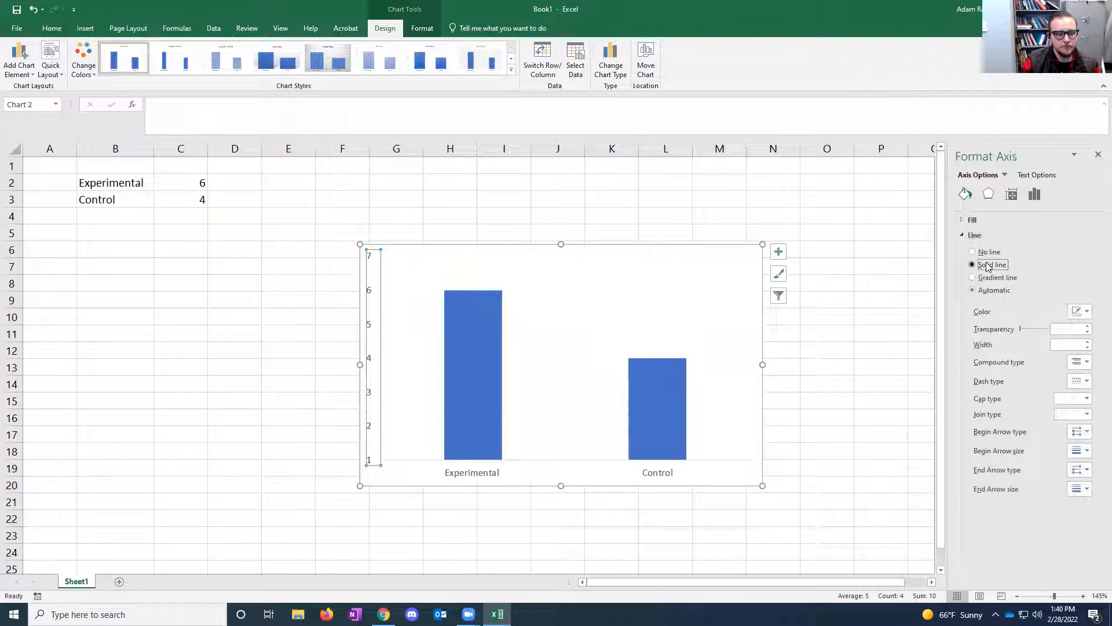
click(1080, 312)
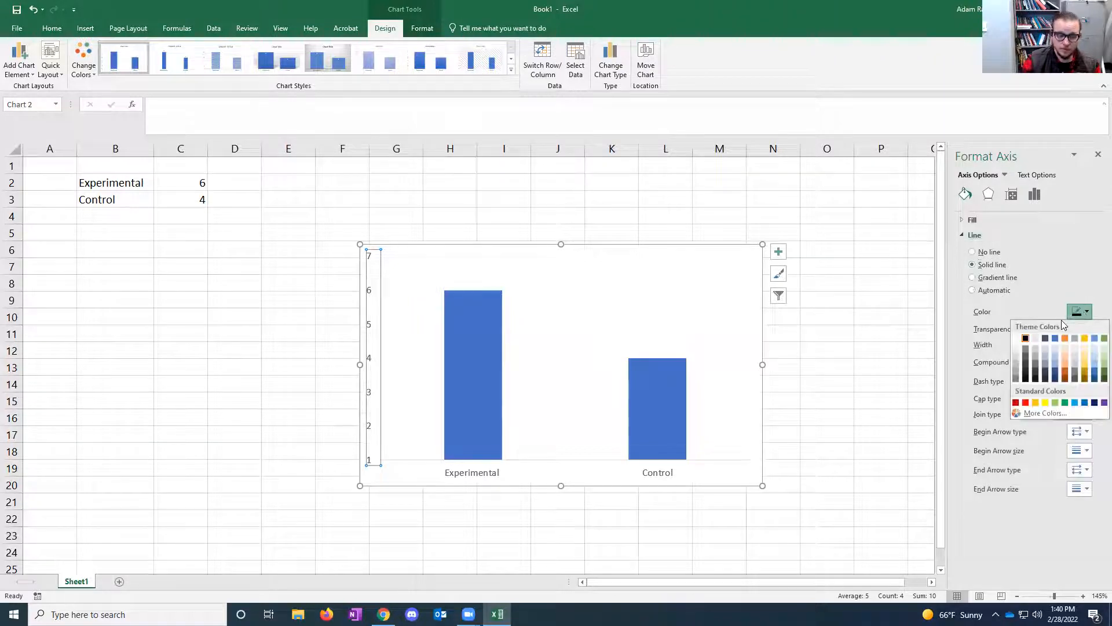
click(1024, 341)
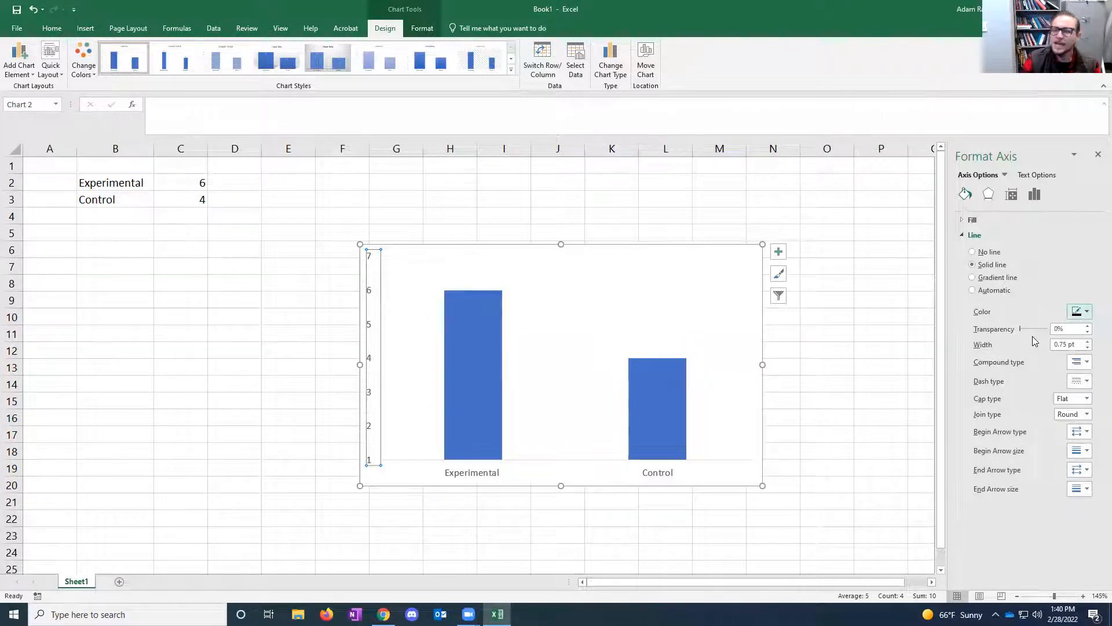
click(1088, 342)
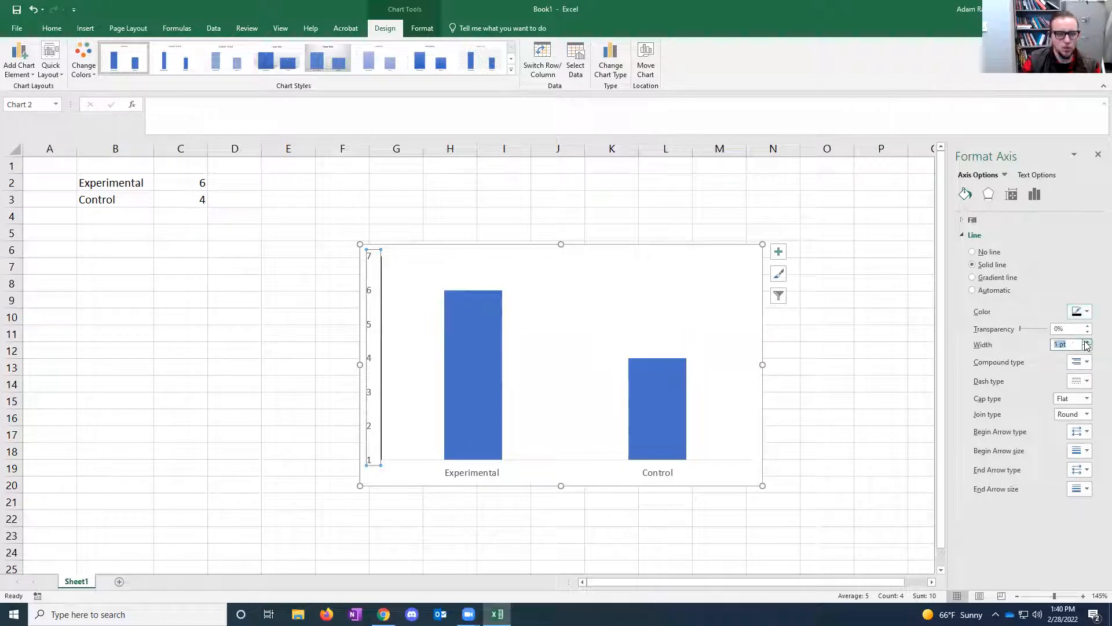
click(415, 479)
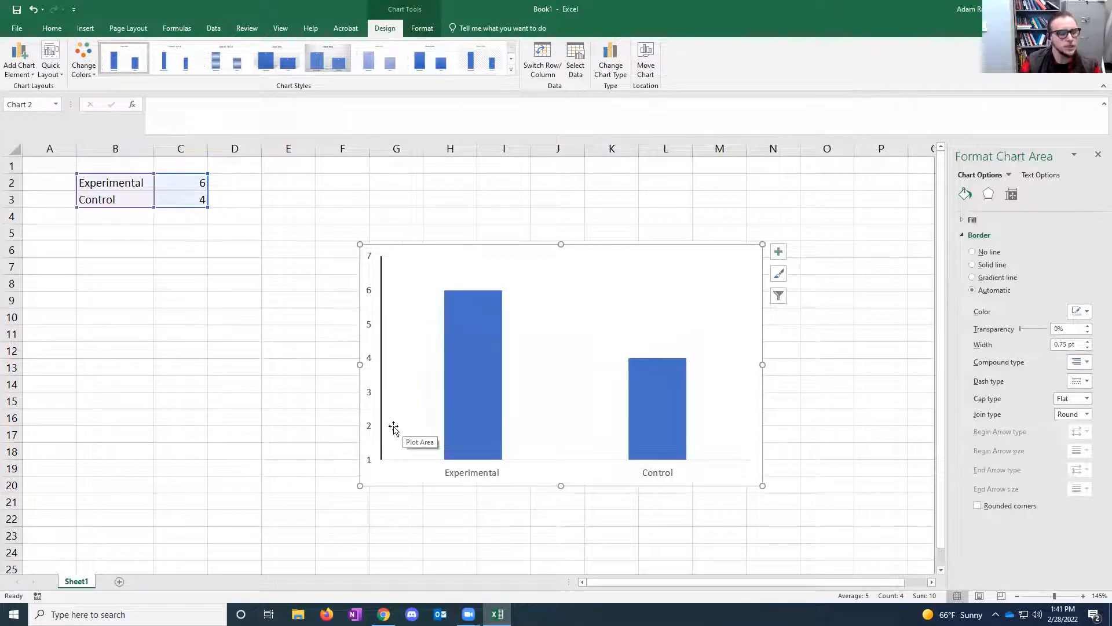
click(468, 474)
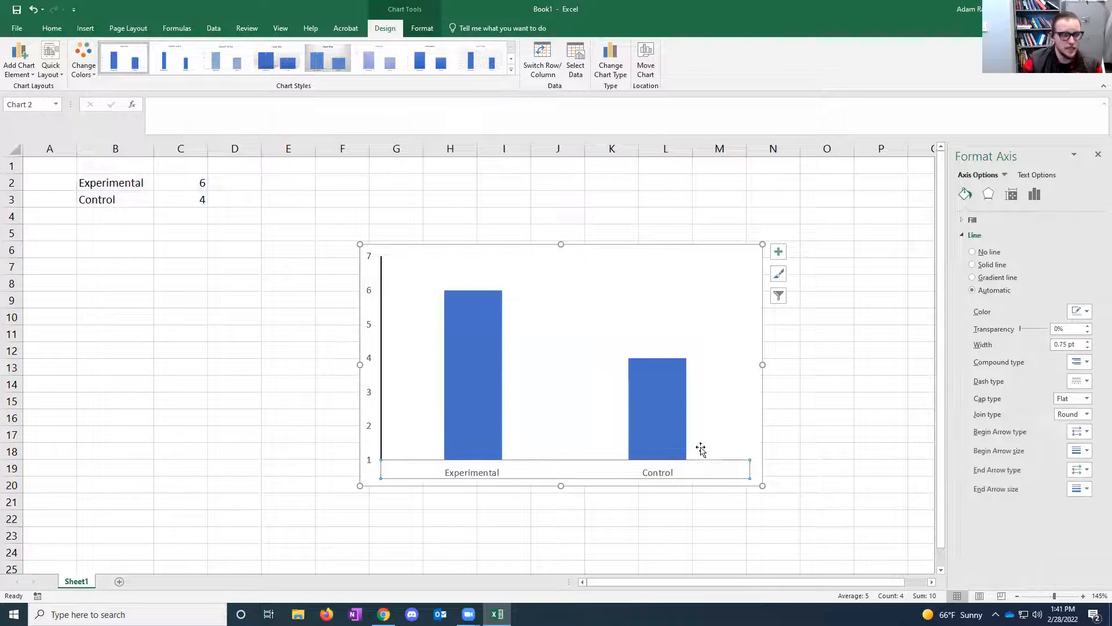
click(741, 297)
click(756, 295)
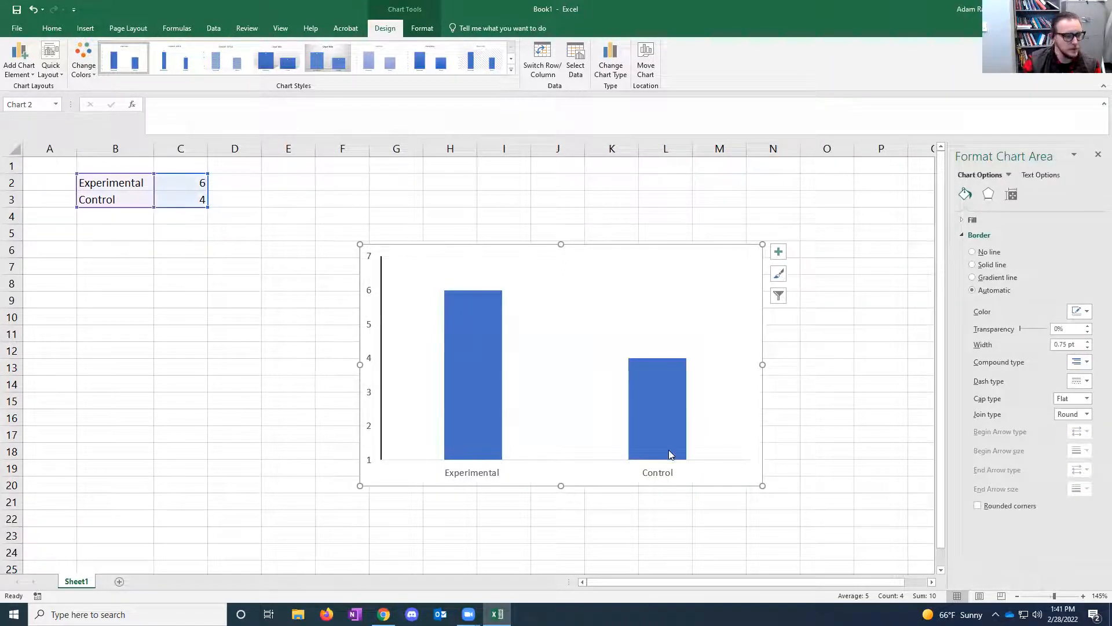
click(663, 475)
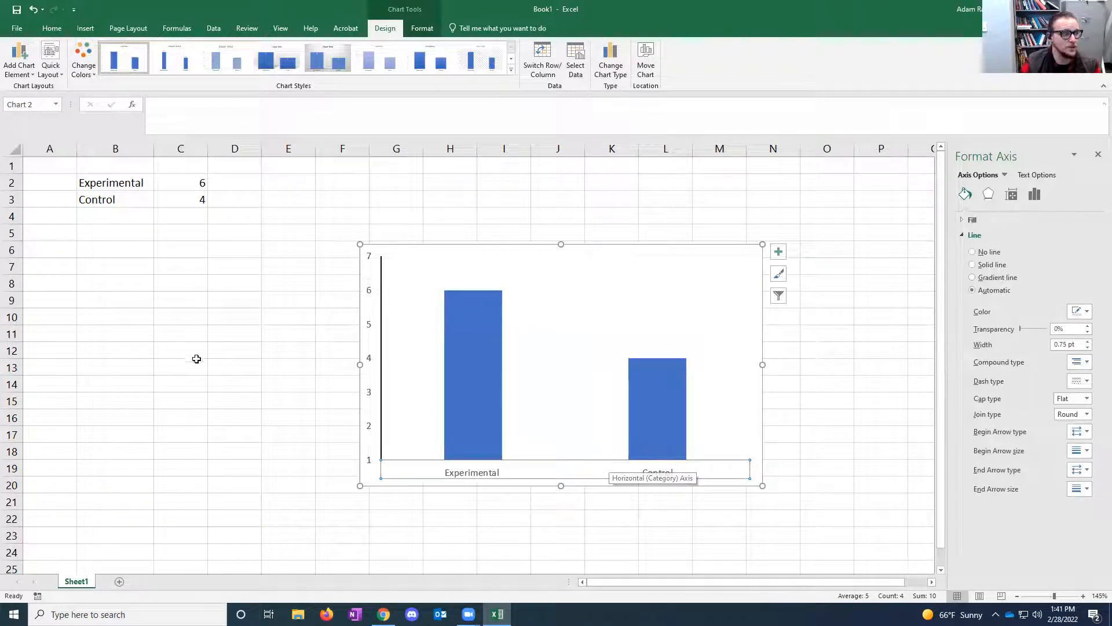
drag(129, 186, 128, 192)
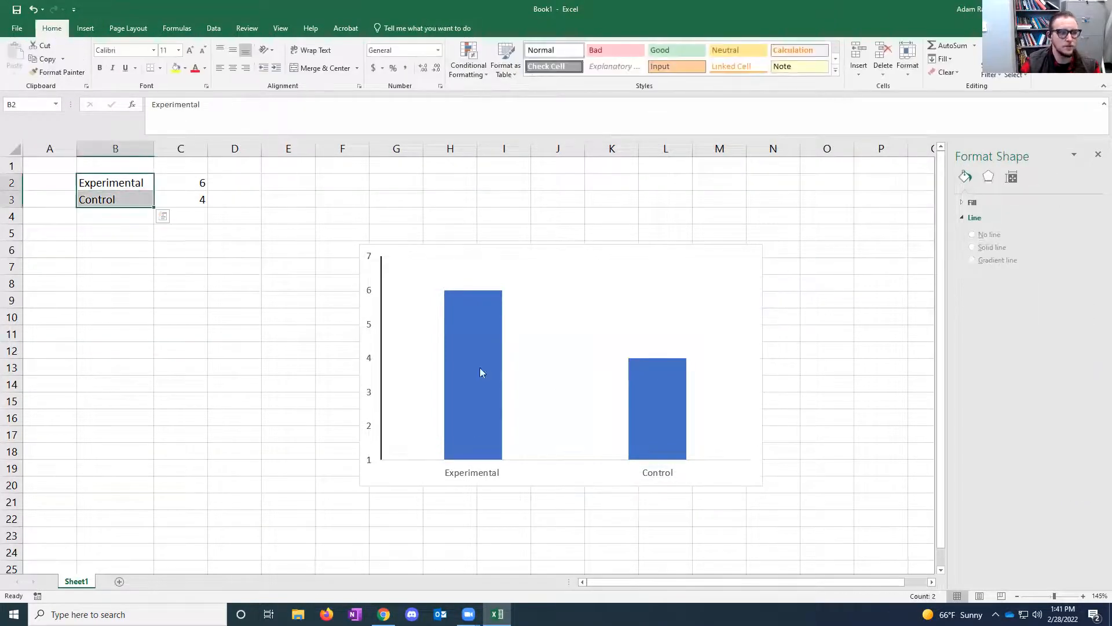
click(661, 475)
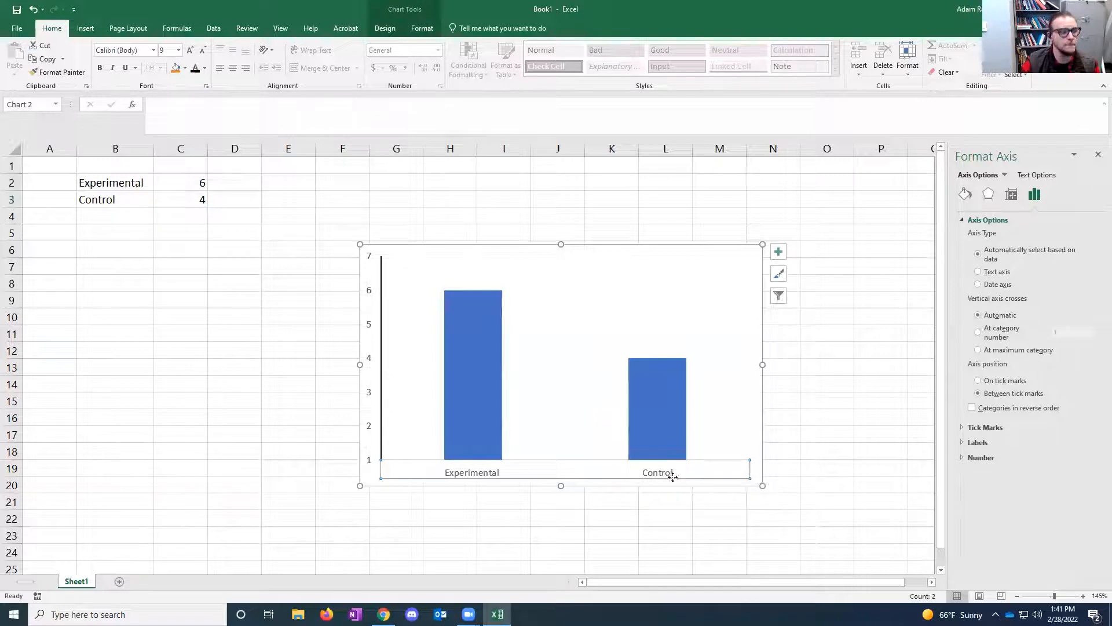
click(1098, 154)
Step: Give the chart's horizontal axis a solid black line and increase its width to match the vertical axis
double_click(659, 475)
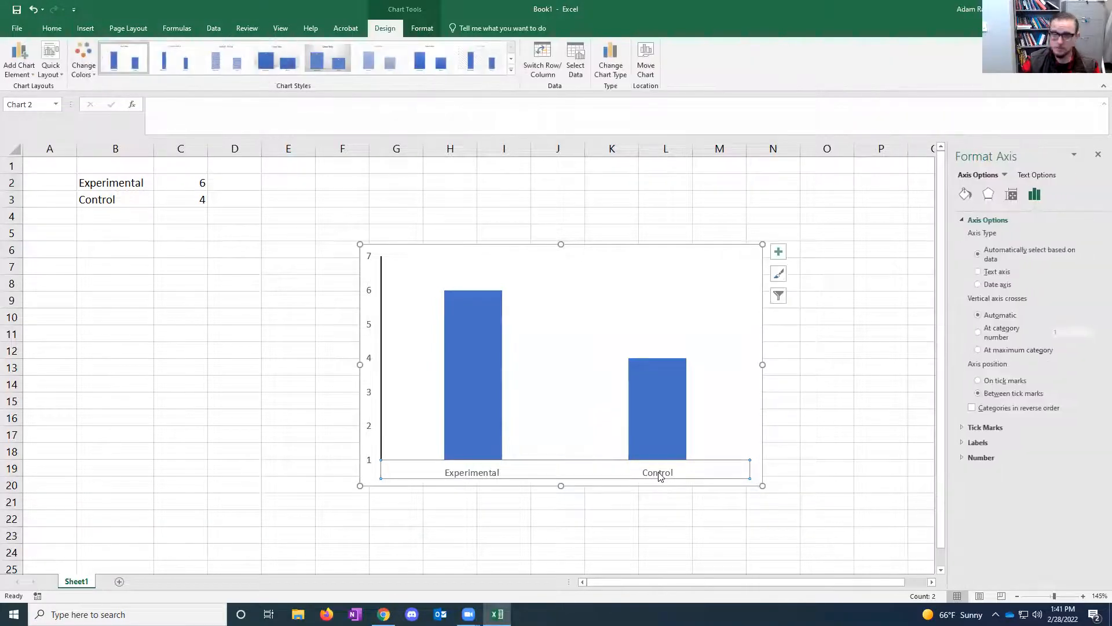
click(965, 195)
click(962, 236)
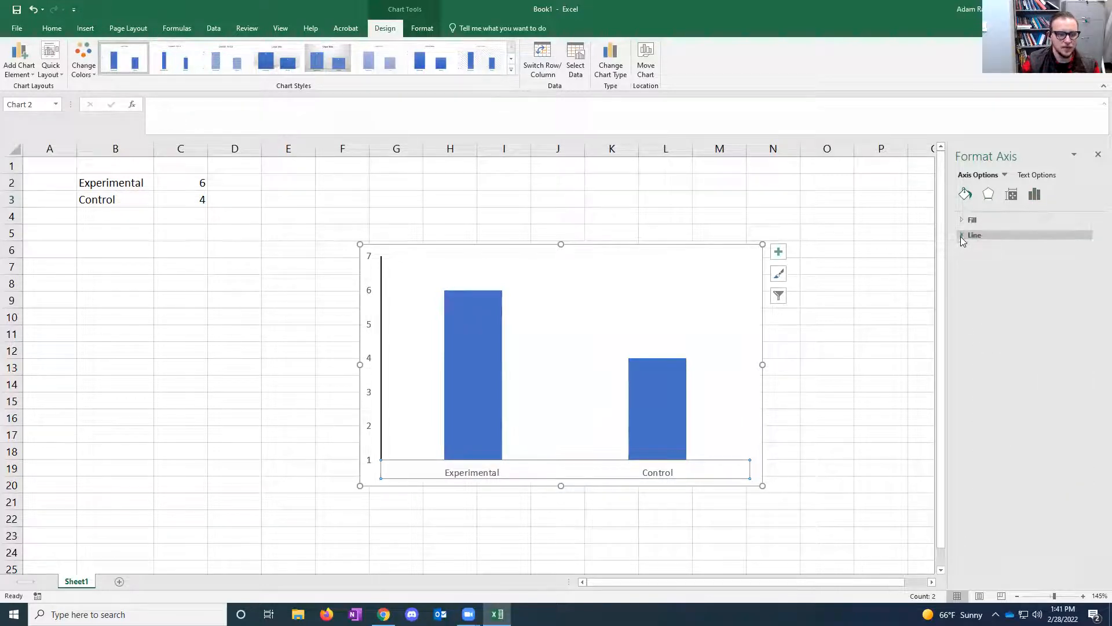
click(962, 236)
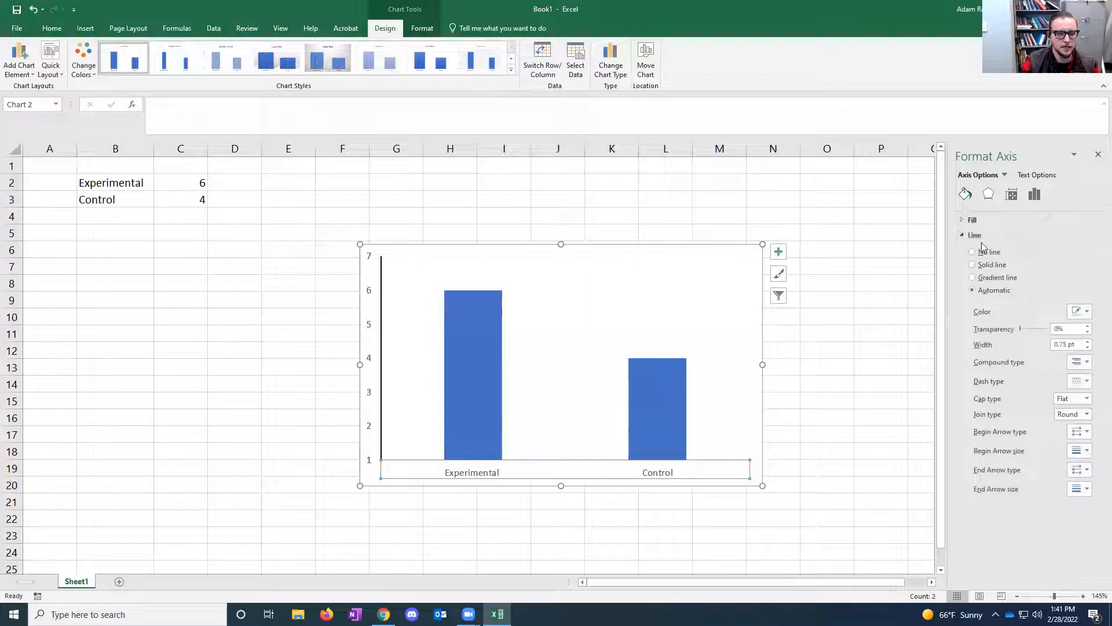
click(993, 266)
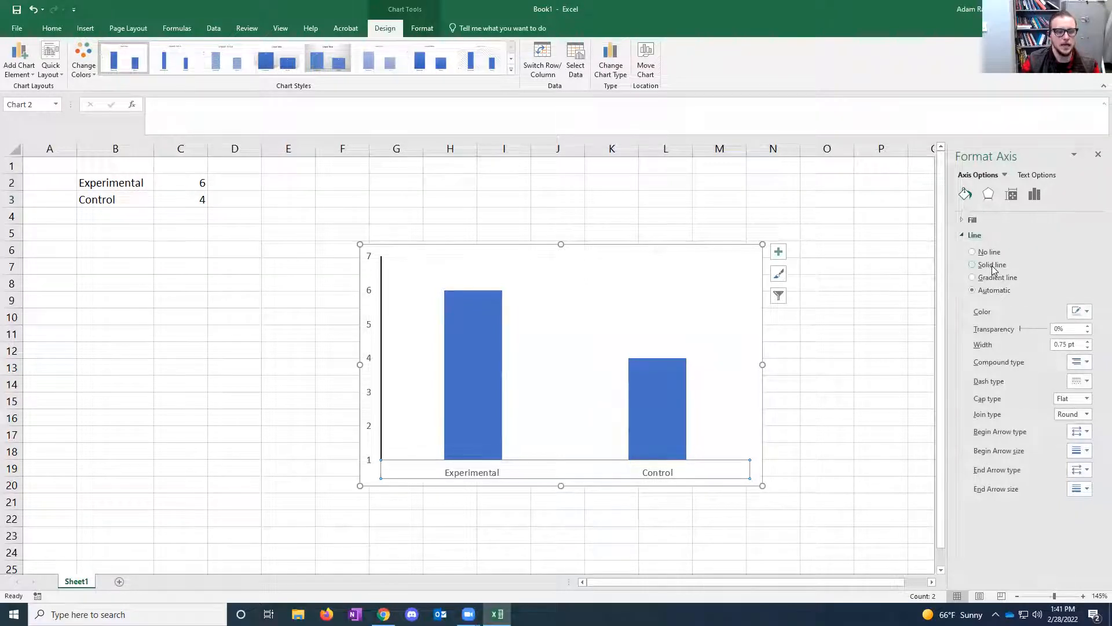
click(1080, 311)
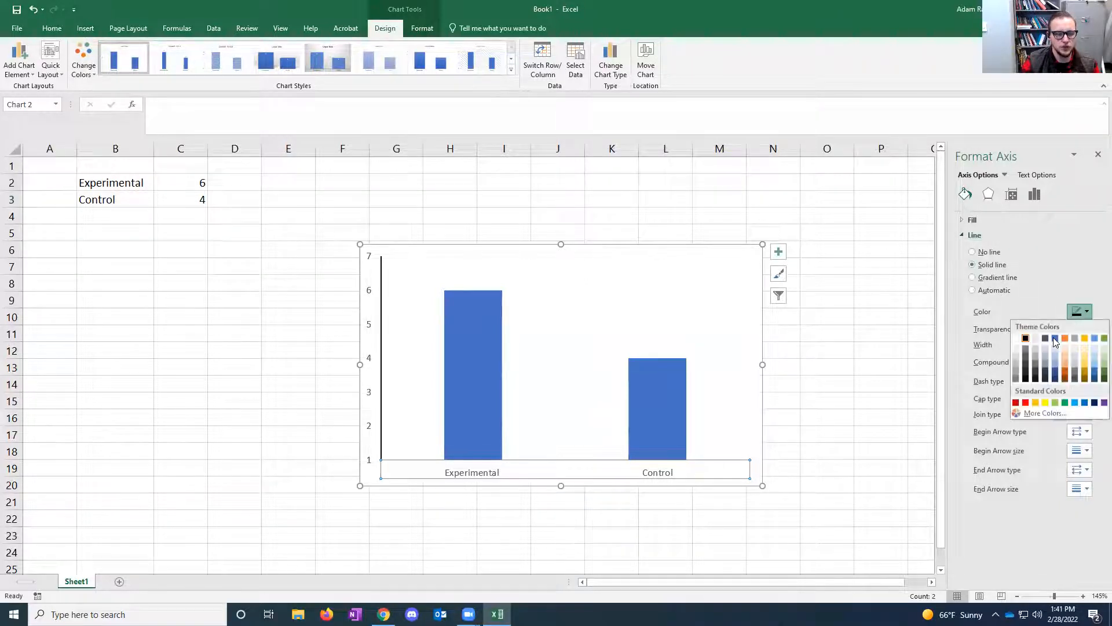
click(1024, 338)
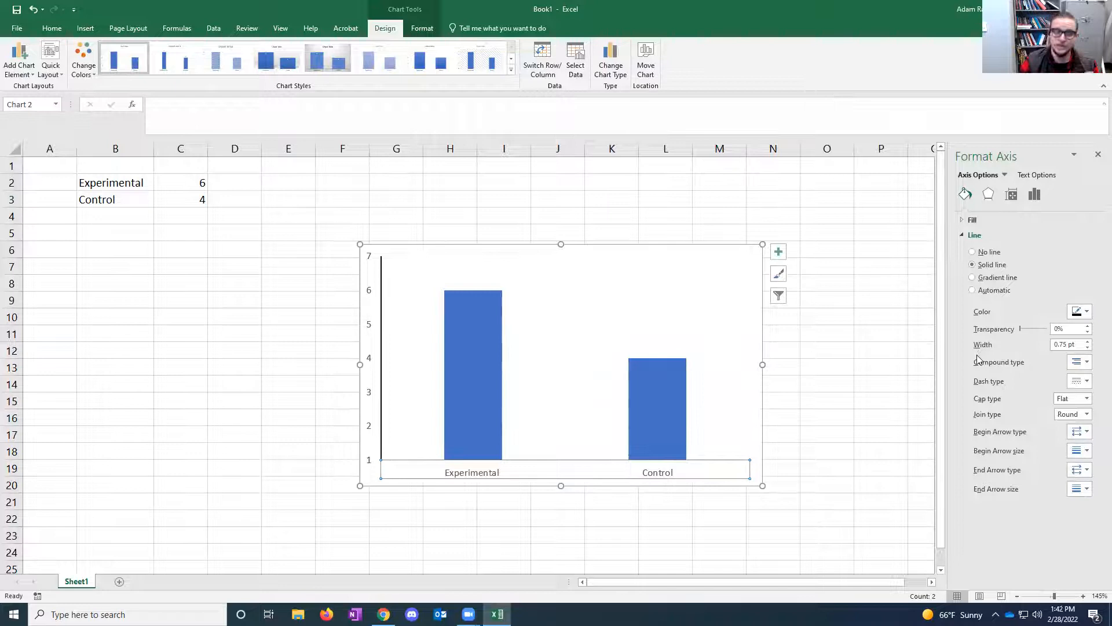
click(1089, 342)
click(756, 400)
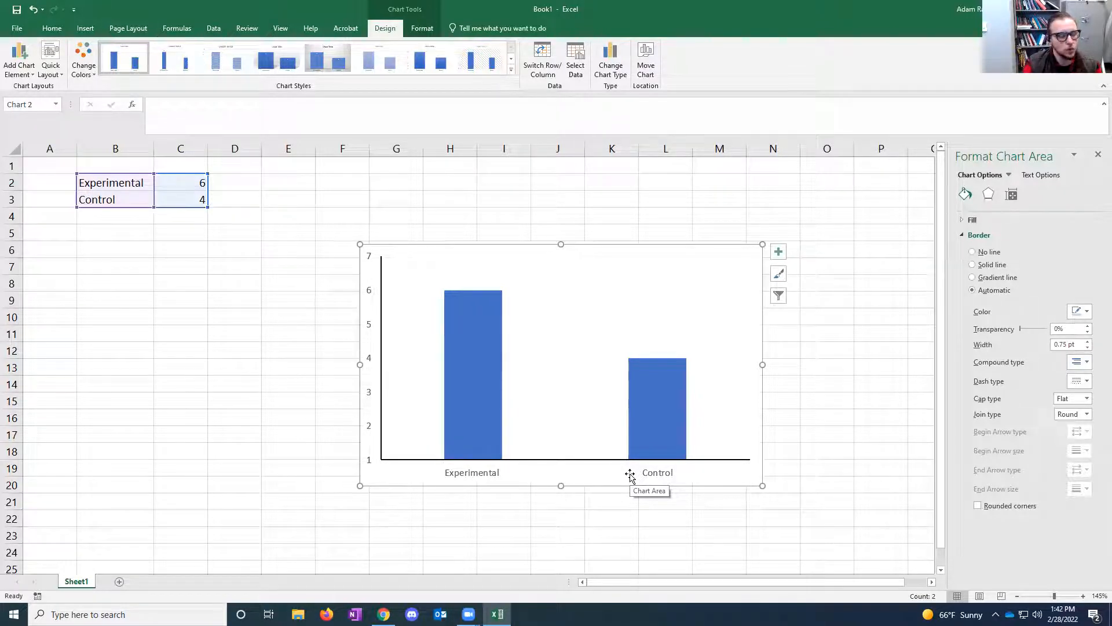
Step: Give only the Experimental column a solid black fill
click(480, 377)
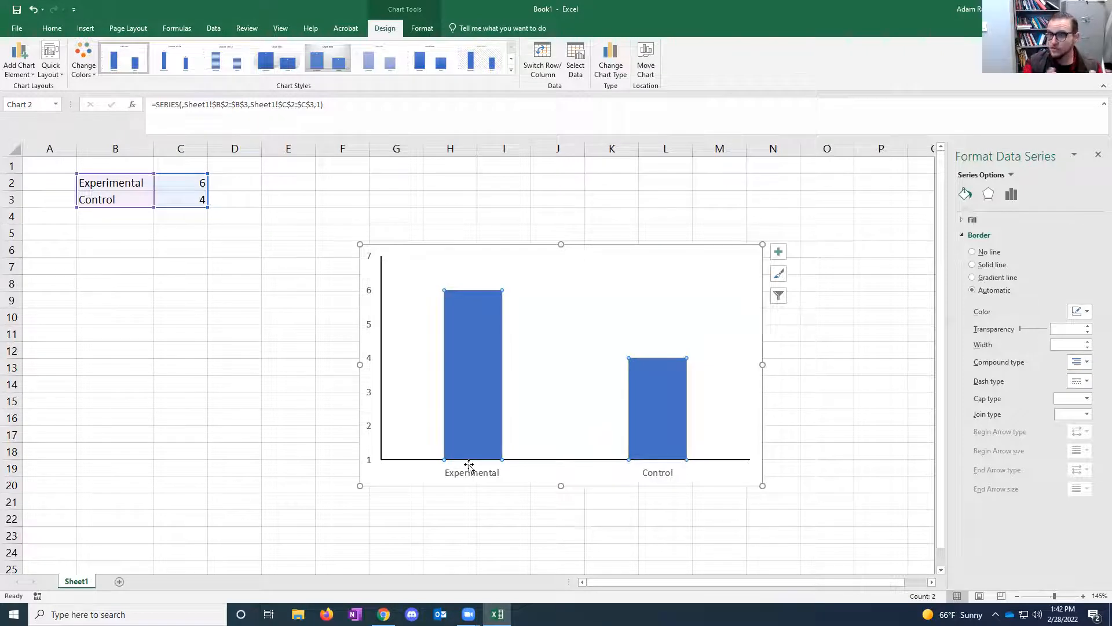
click(470, 327)
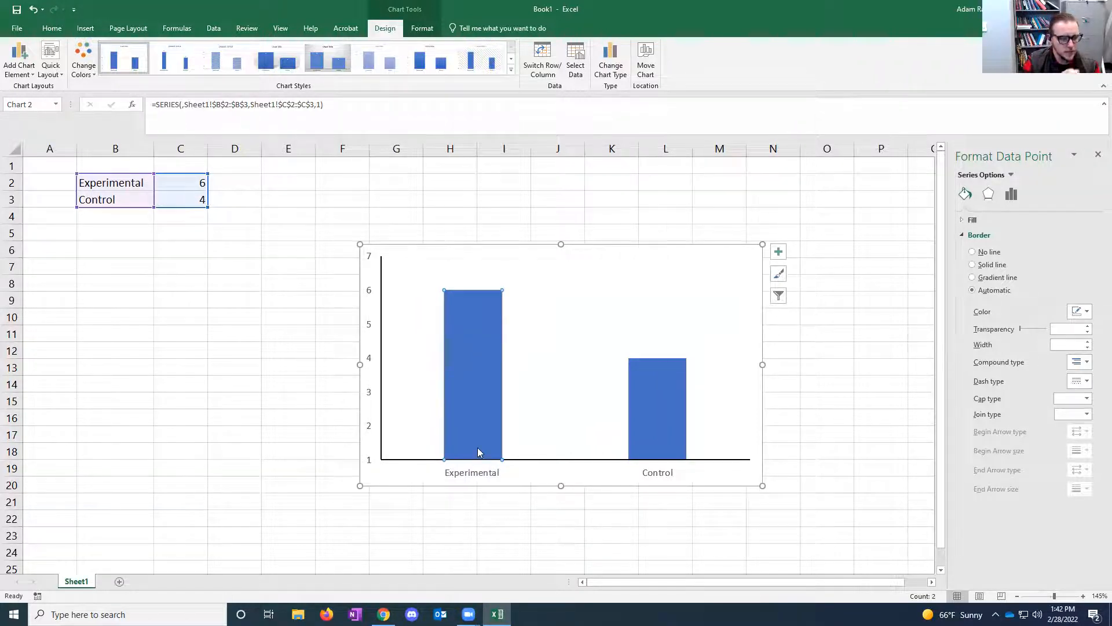
mouse_move(478, 447)
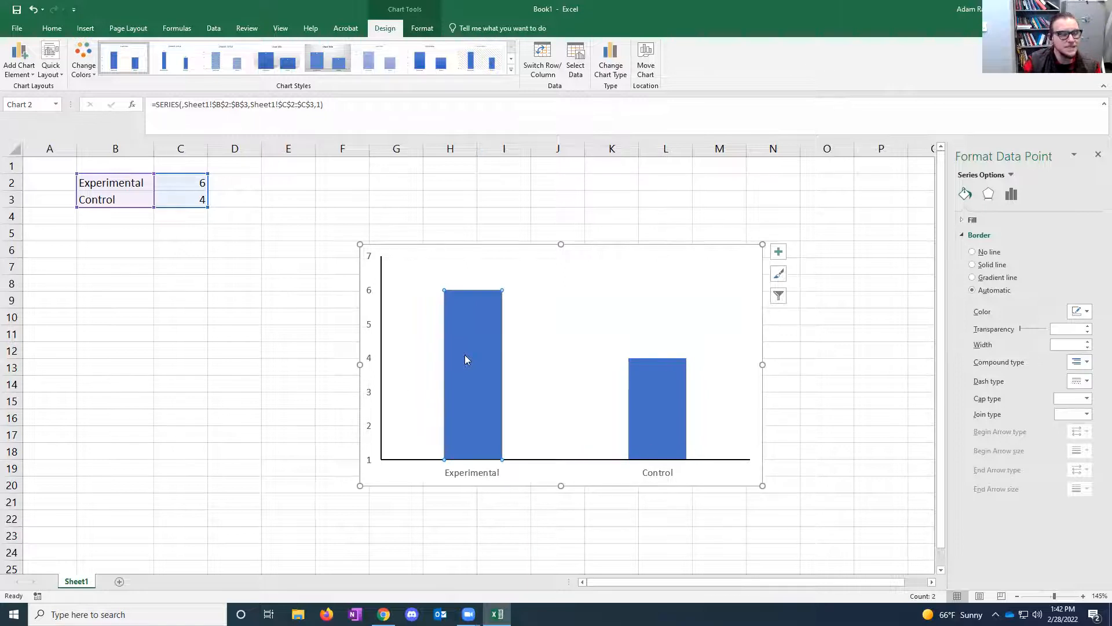
mouse_move(486, 360)
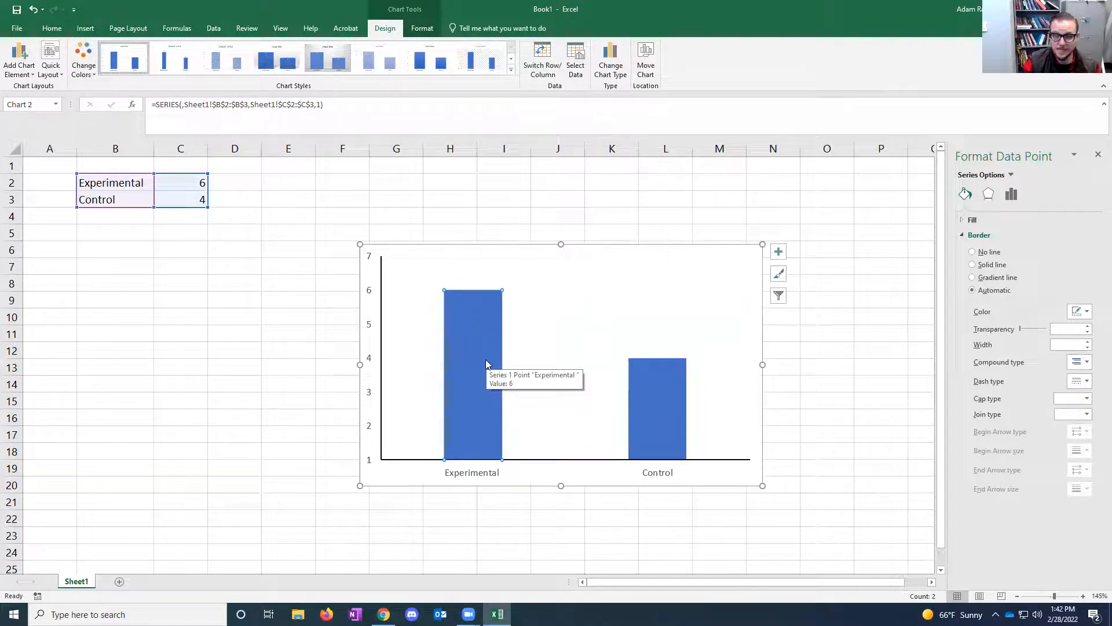
mouse_move(635, 411)
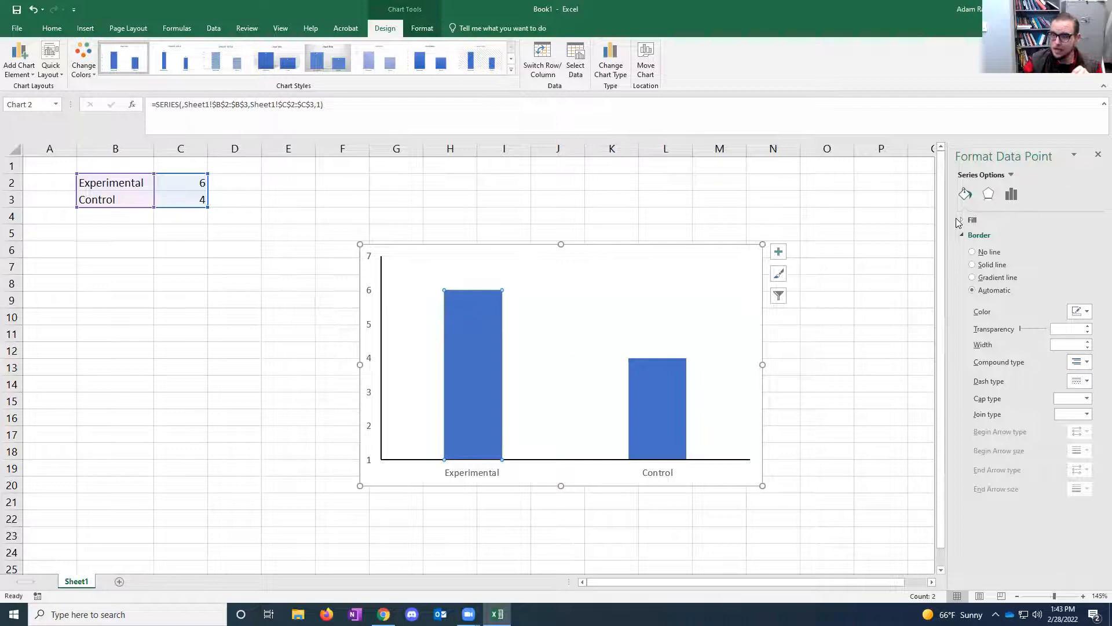
click(962, 220)
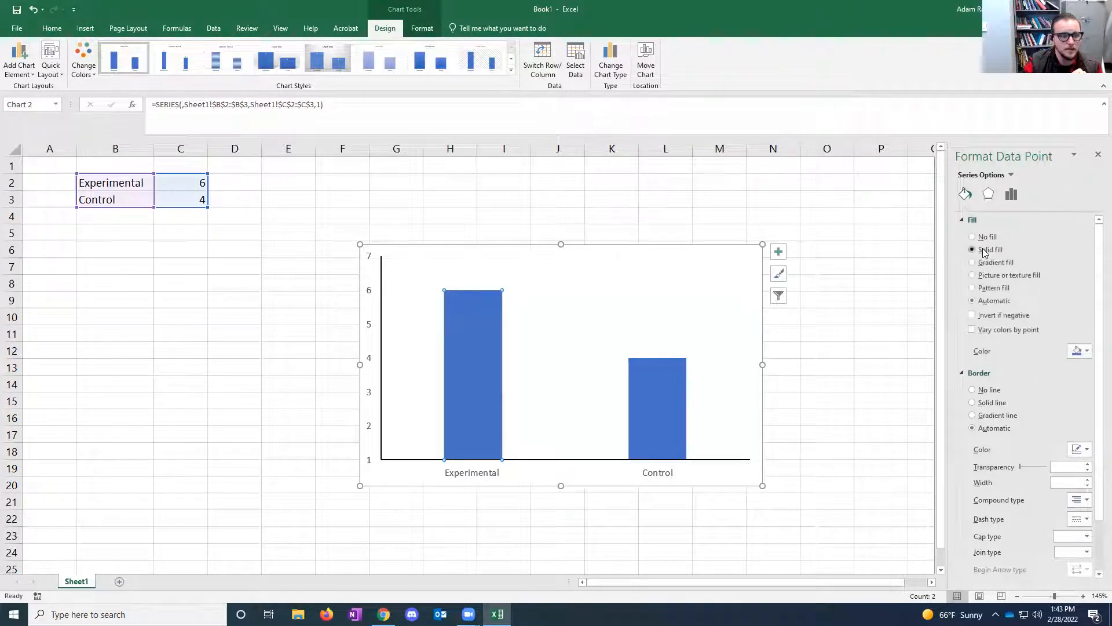
click(1083, 351)
click(1025, 377)
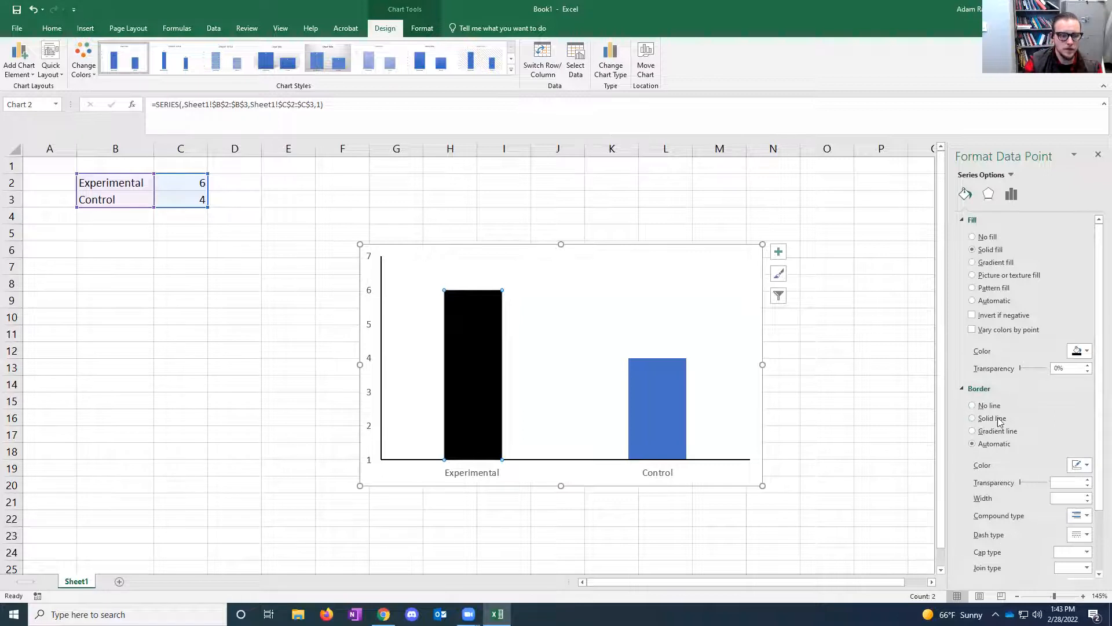
Step: Give the Experimental column a solid black border with a width of 1 pt
click(972, 419)
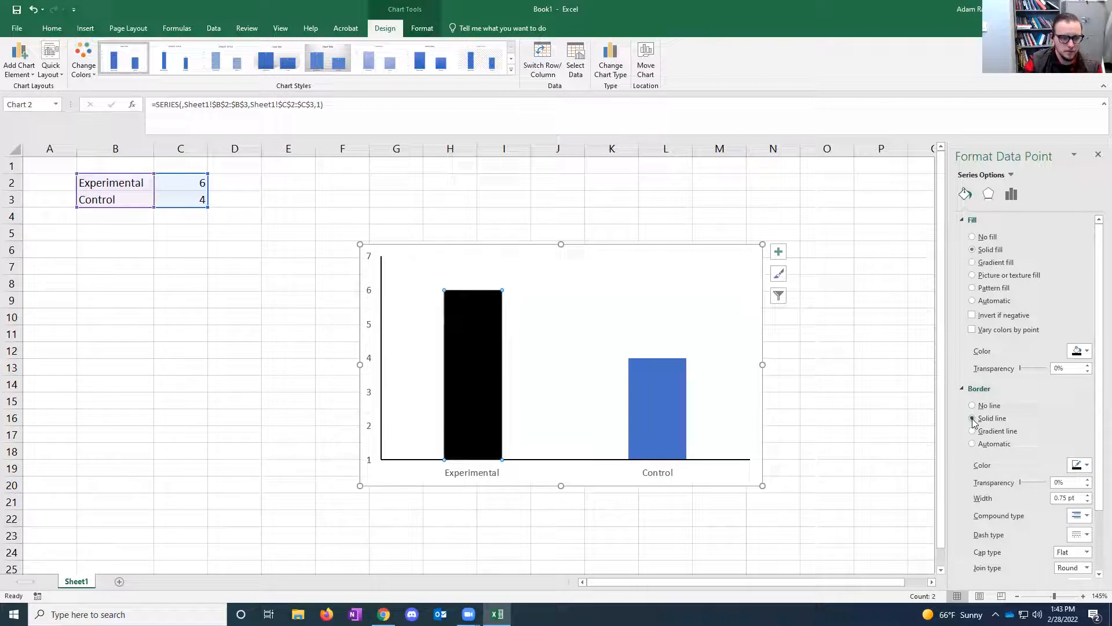
click(1088, 467)
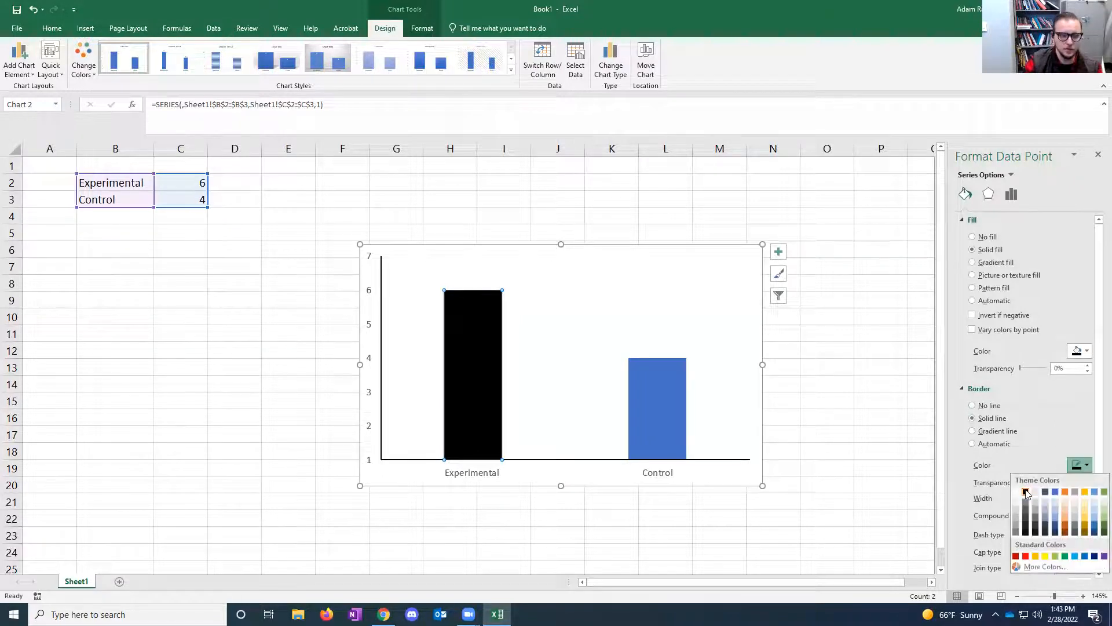
click(1026, 491)
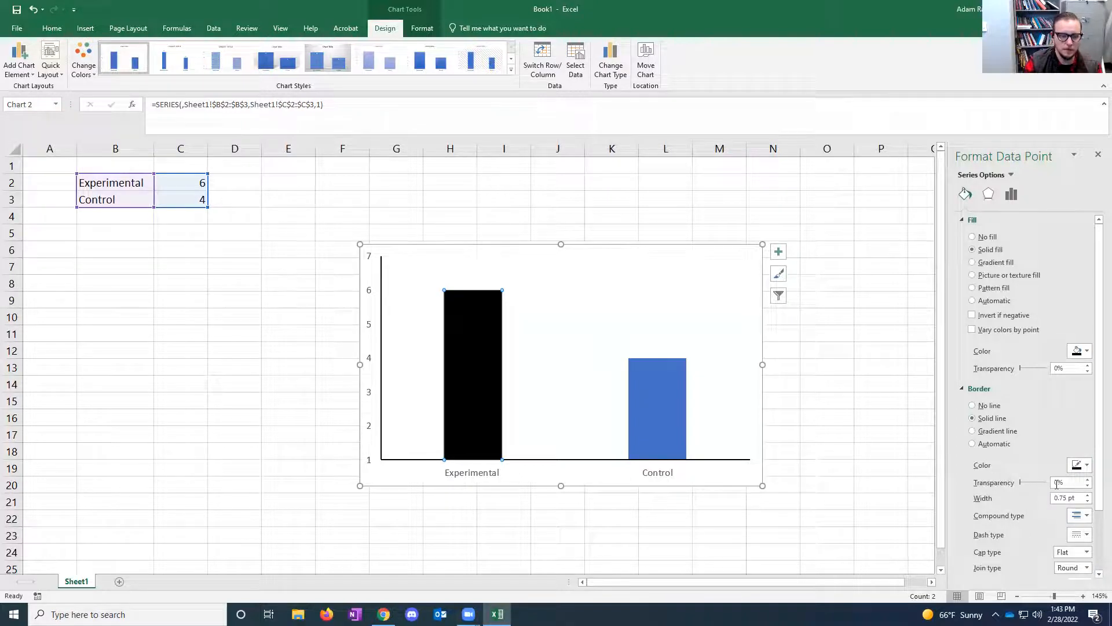
click(1088, 495)
Step: Give only the Control column a solid white fill and a solid black border 1 pt wide
mouse_move(673, 415)
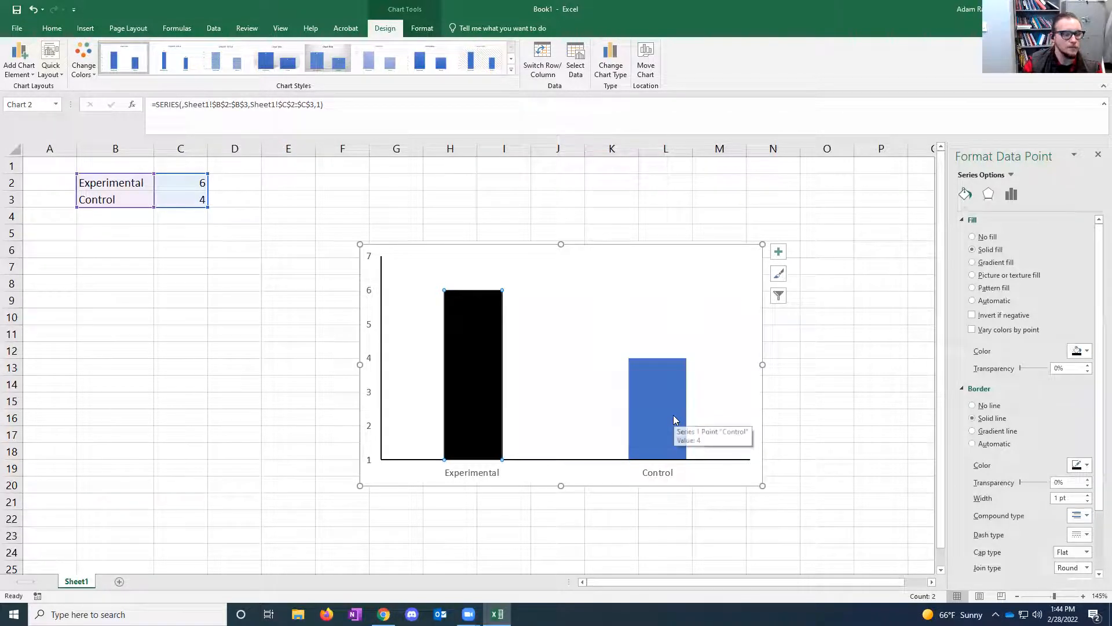
click(646, 387)
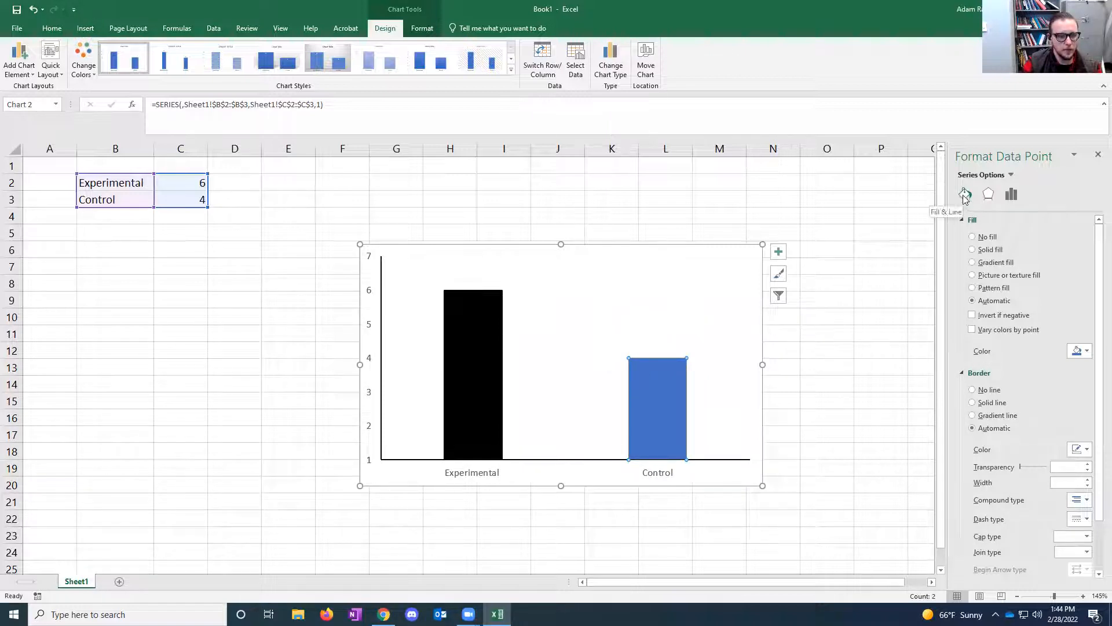
click(978, 254)
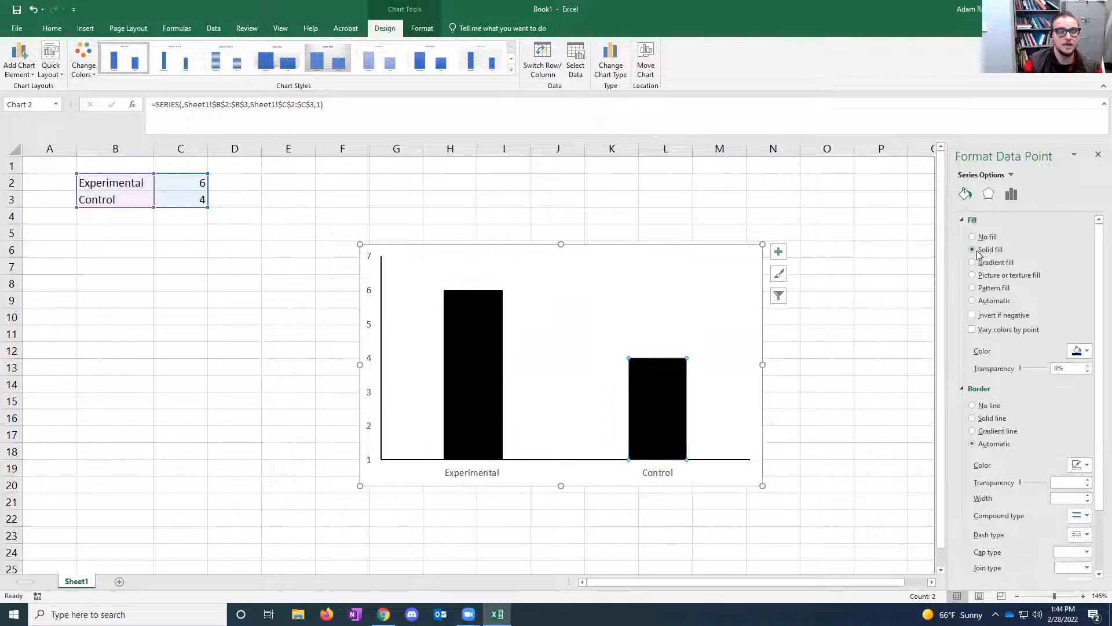
click(1086, 353)
click(1020, 381)
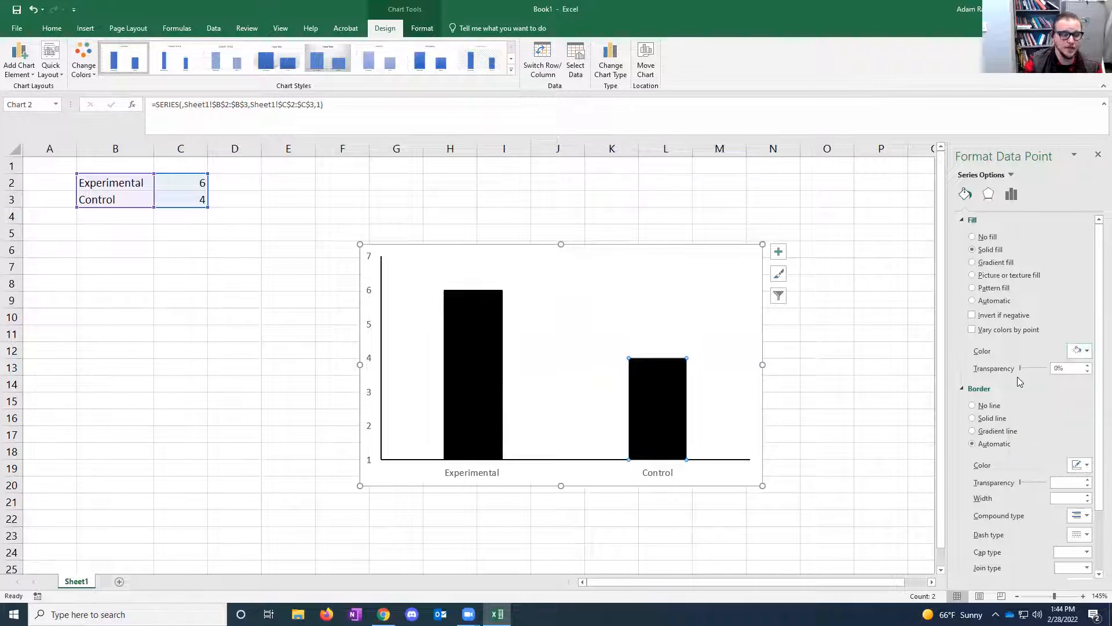
click(973, 419)
click(1089, 495)
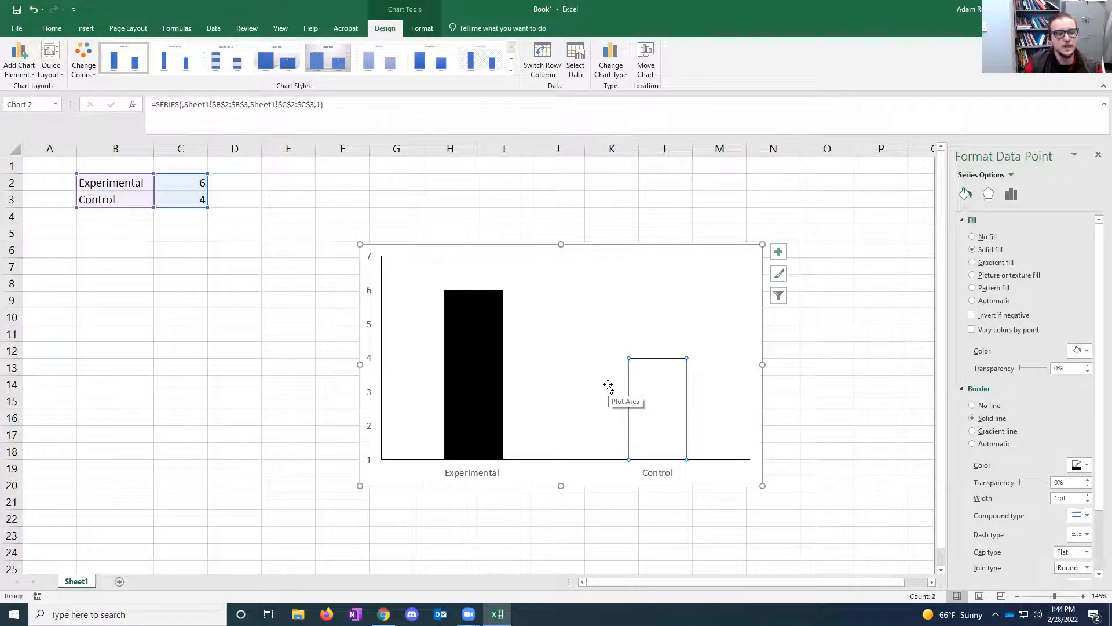
Step: Fill the Control column with a wide diagonal stripe pattern using a black foreground color
click(973, 288)
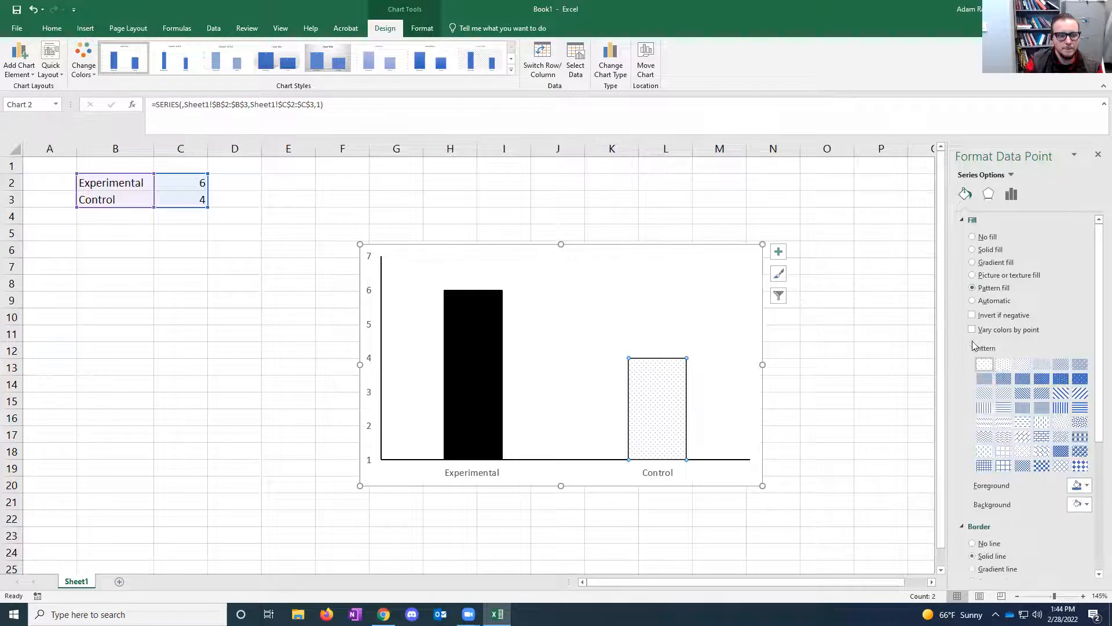
click(1060, 394)
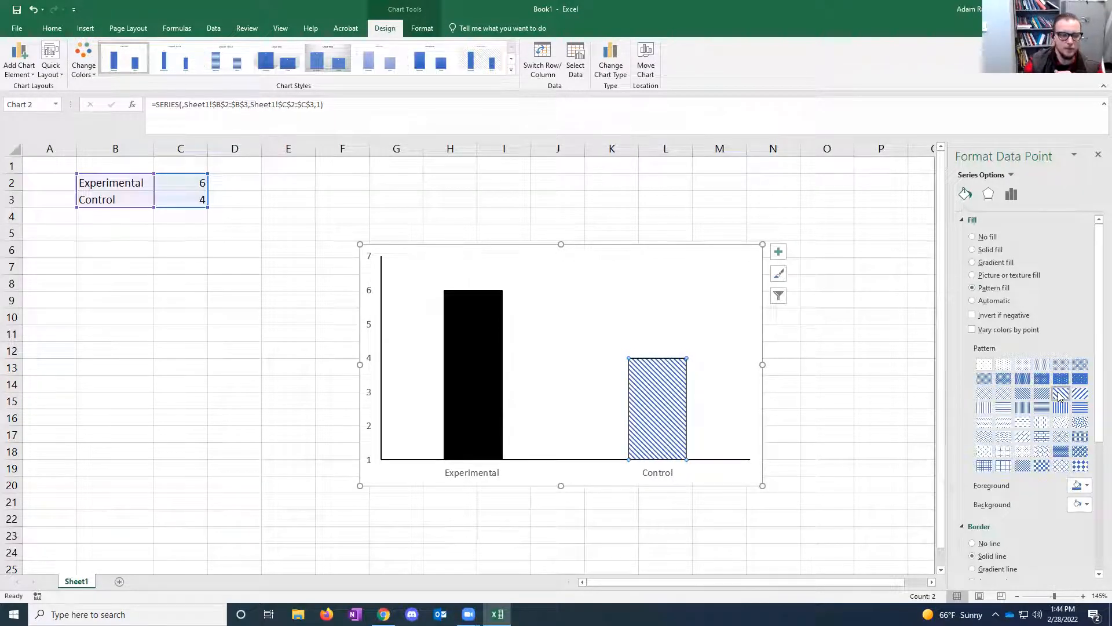
click(1081, 486)
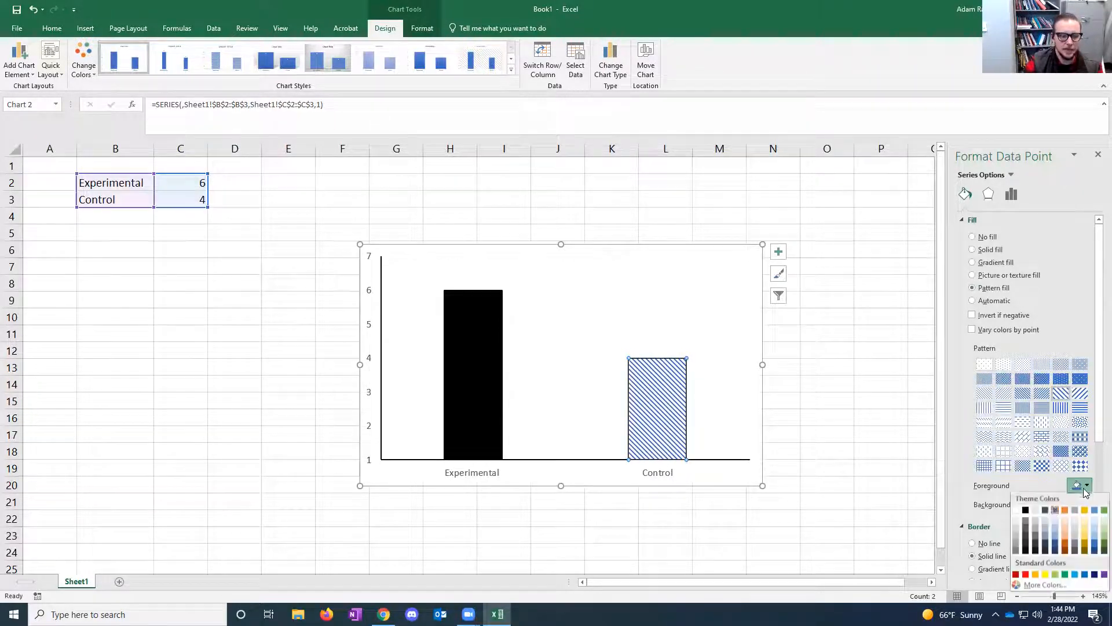
click(1026, 512)
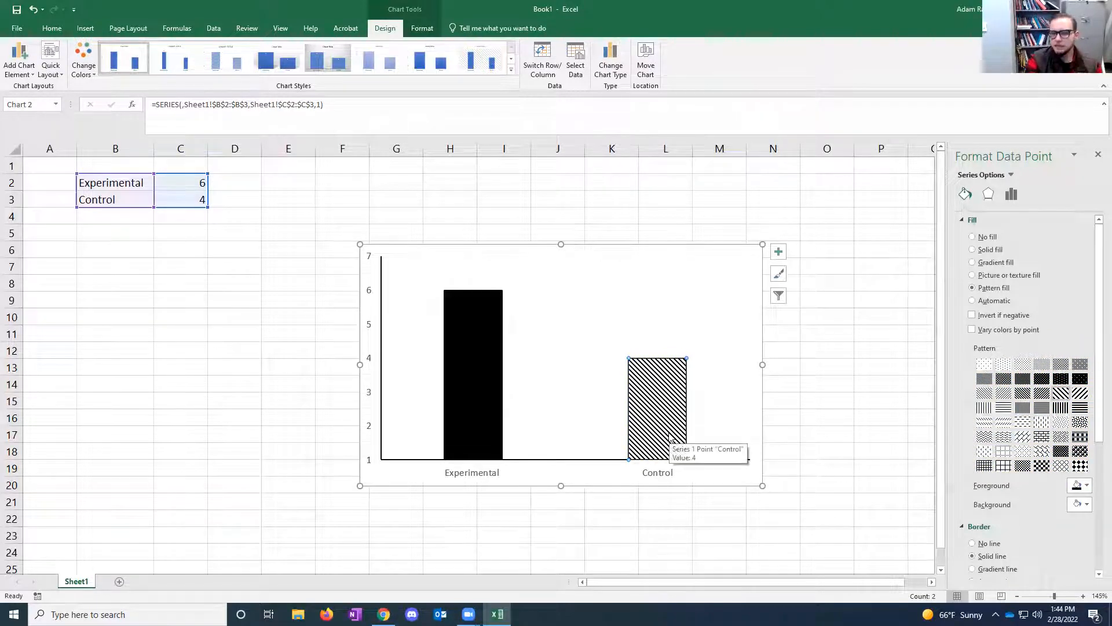
Step: Replace the Control column's stripe pattern with a solid white fill
click(985, 251)
click(1080, 350)
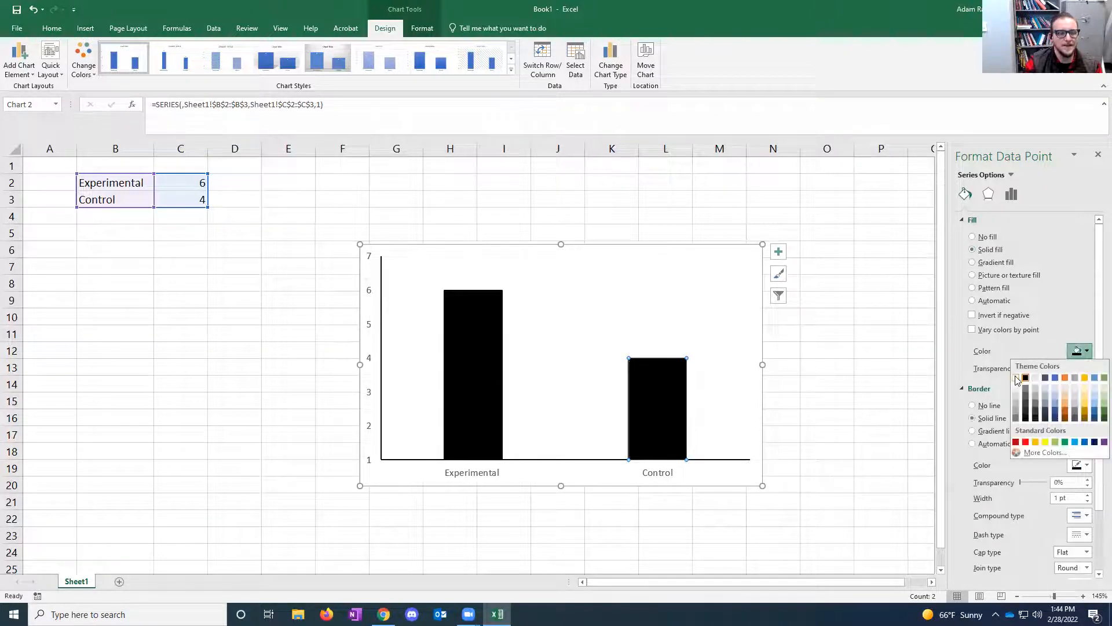
click(1016, 379)
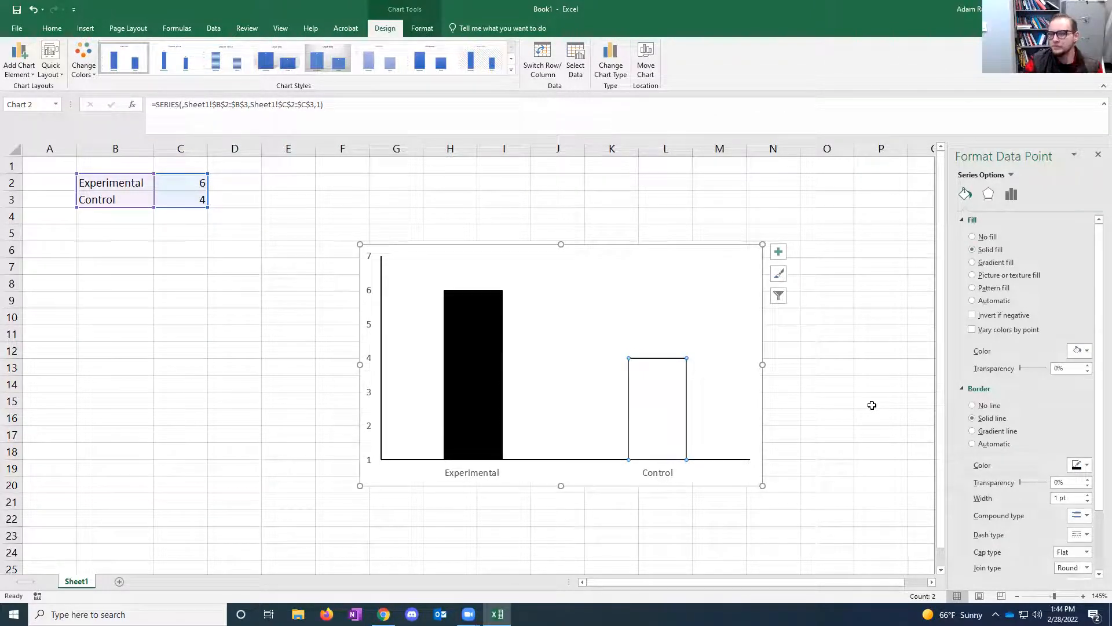
Step: Change the Control column's solid fill color to light gray and deselect the column
click(1081, 352)
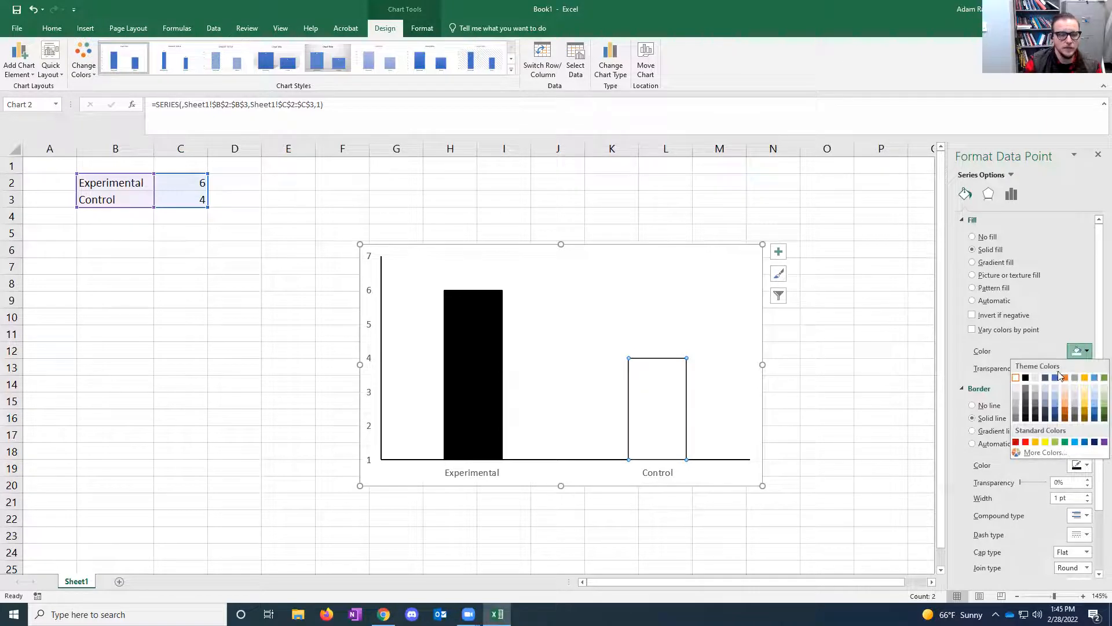
click(1036, 378)
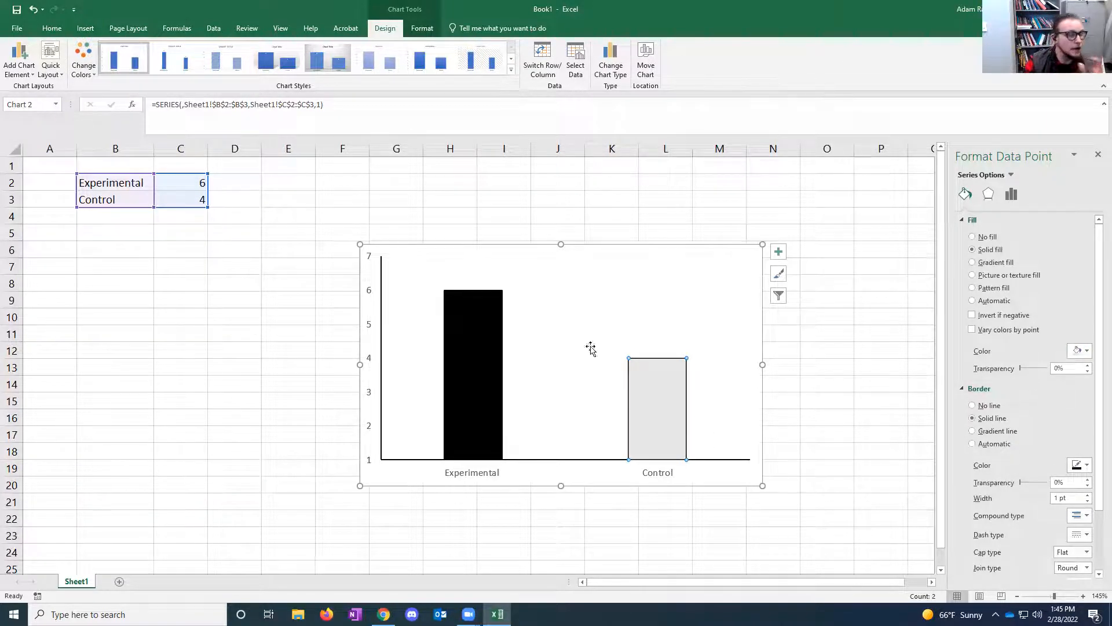
click(420, 290)
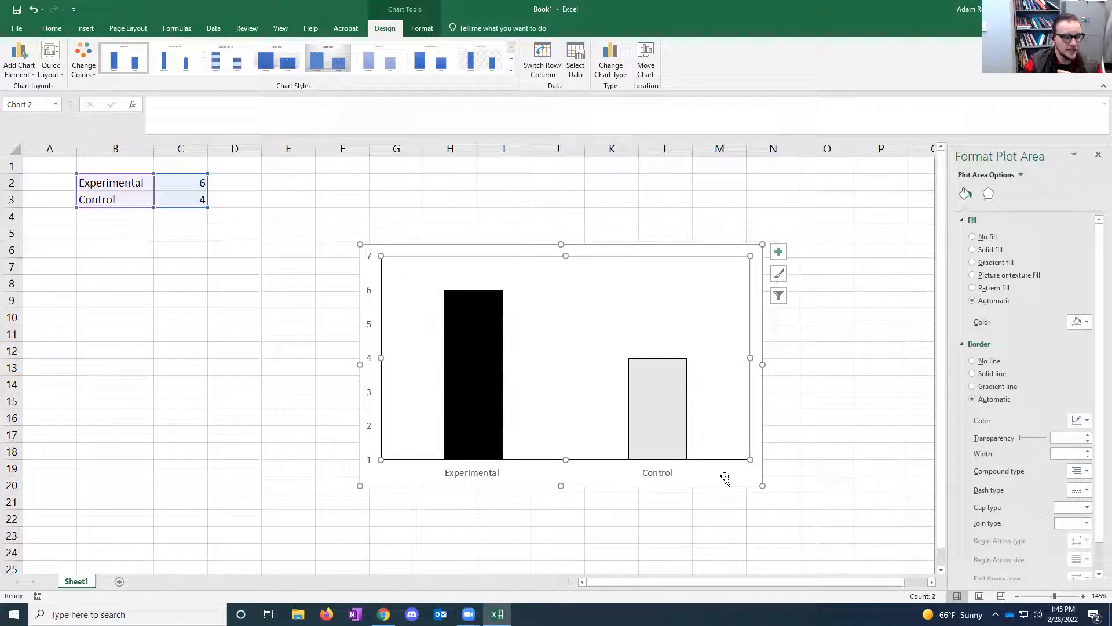
click(744, 476)
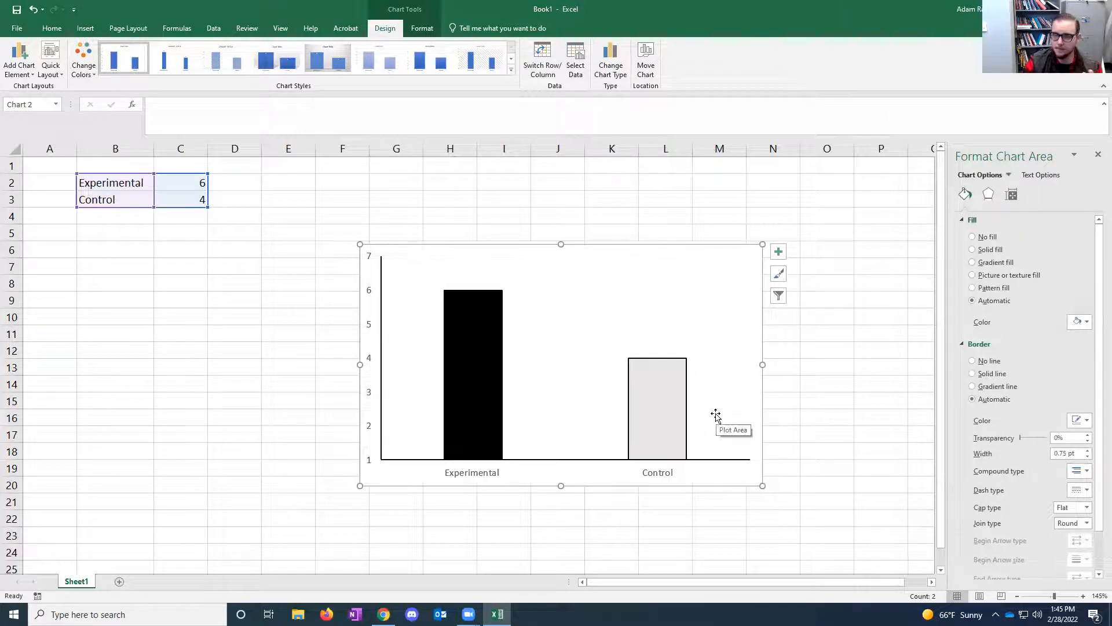
Step: Narrow the plot area to leave room beside the vertical axis, and draw a center-aligned text box in the chart's upper area
click(558, 362)
drag(380, 358, 402, 357)
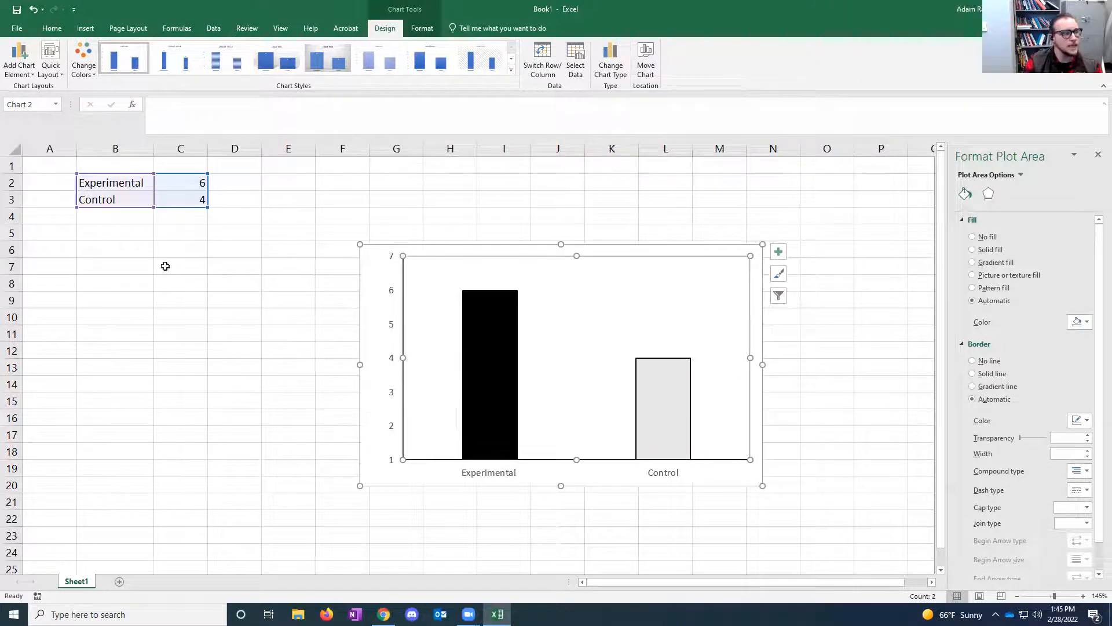
click(83, 29)
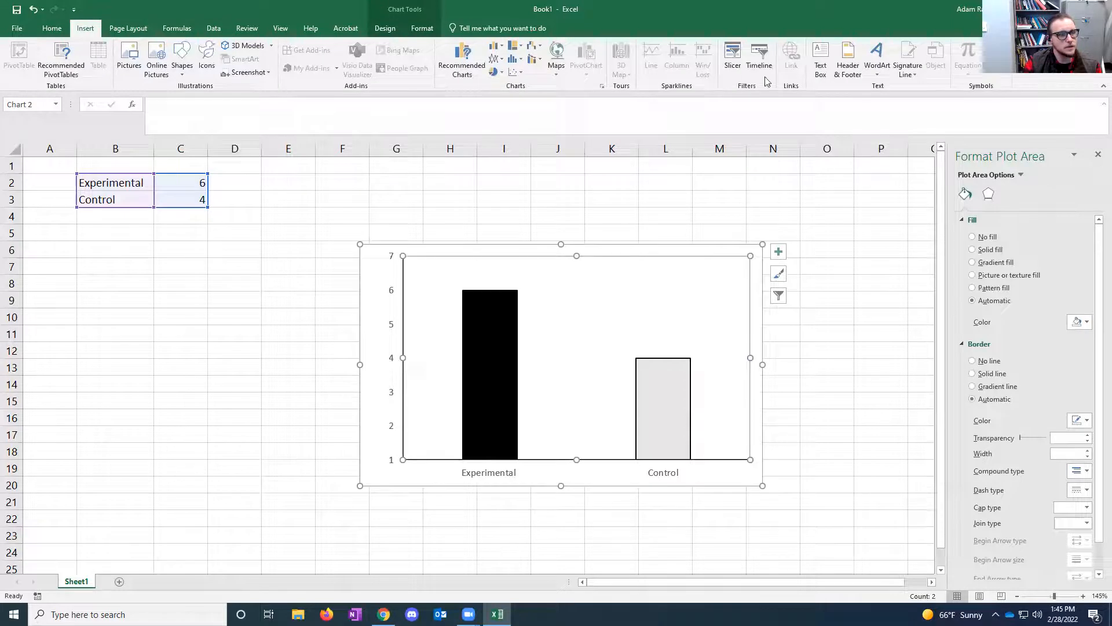
click(819, 57)
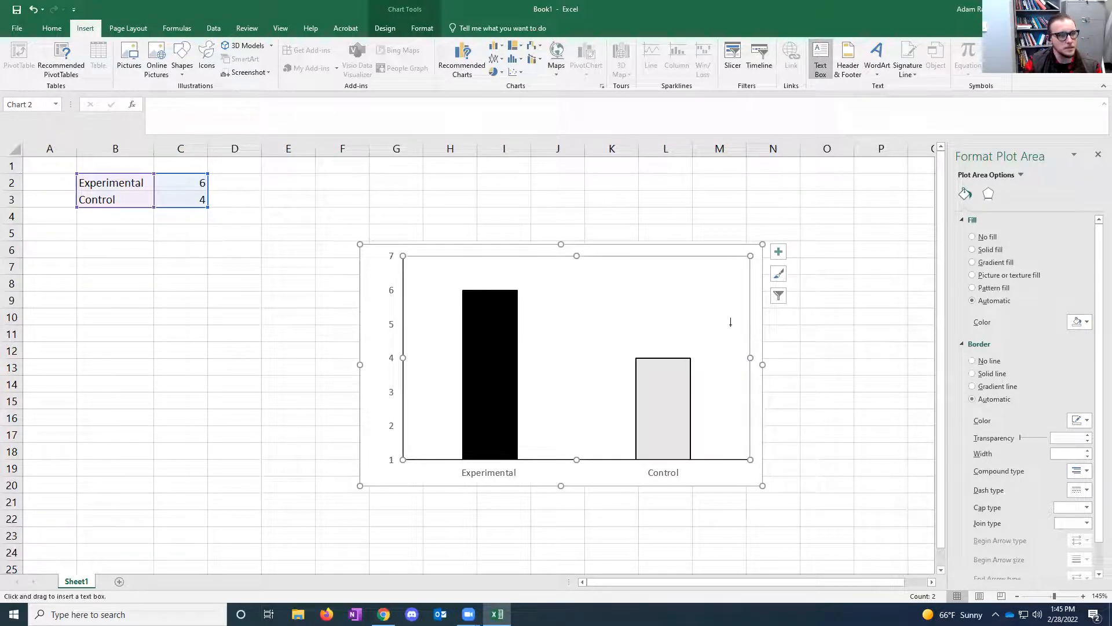
drag(538, 280, 739, 319)
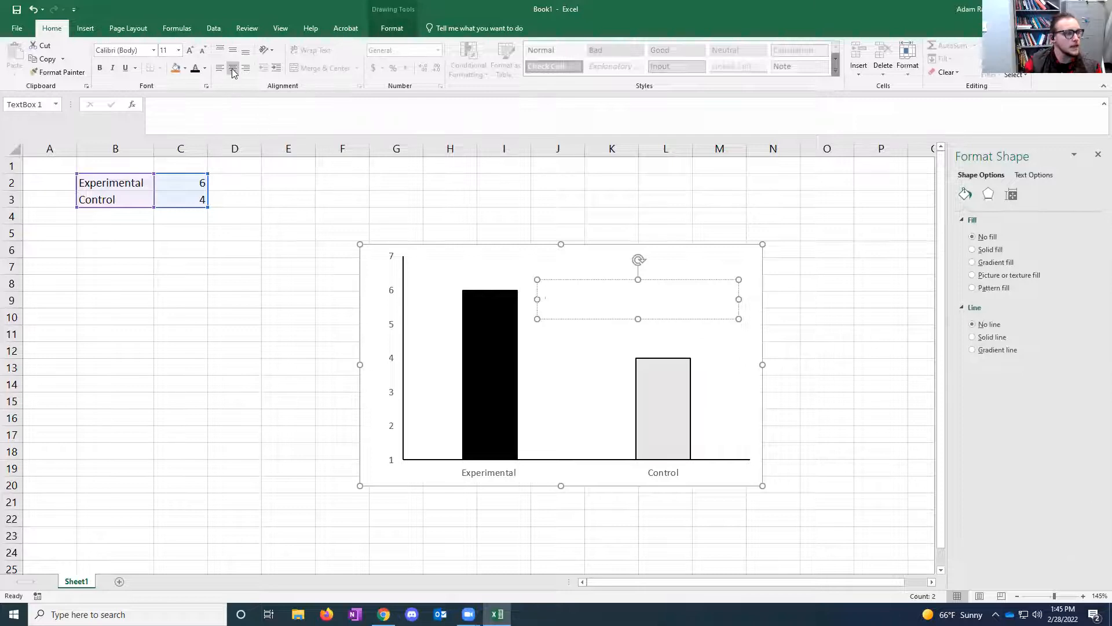
Step: Set the text box font to Times New Roman 12 pt and enter the label "Dependent Measure"
click(154, 50)
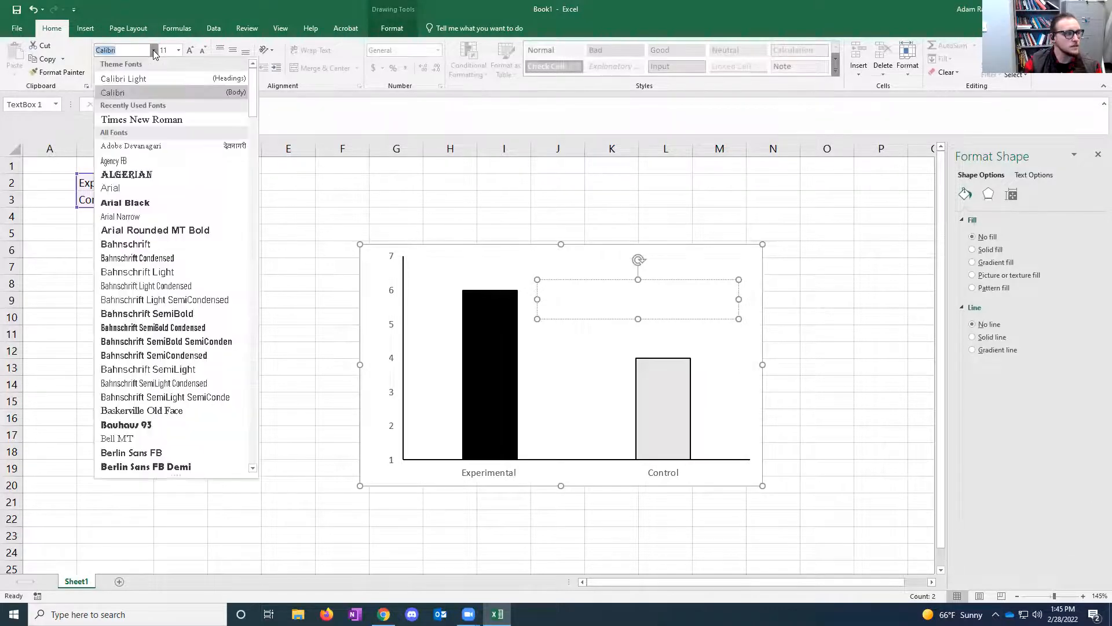
click(142, 119)
click(190, 51)
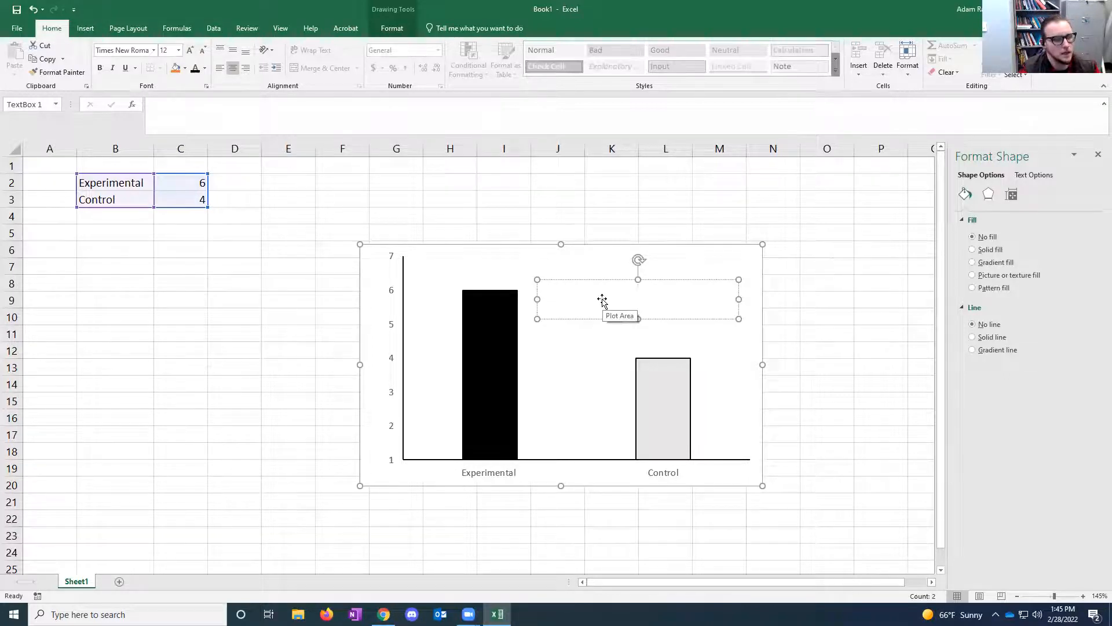
text(ependent Measure)
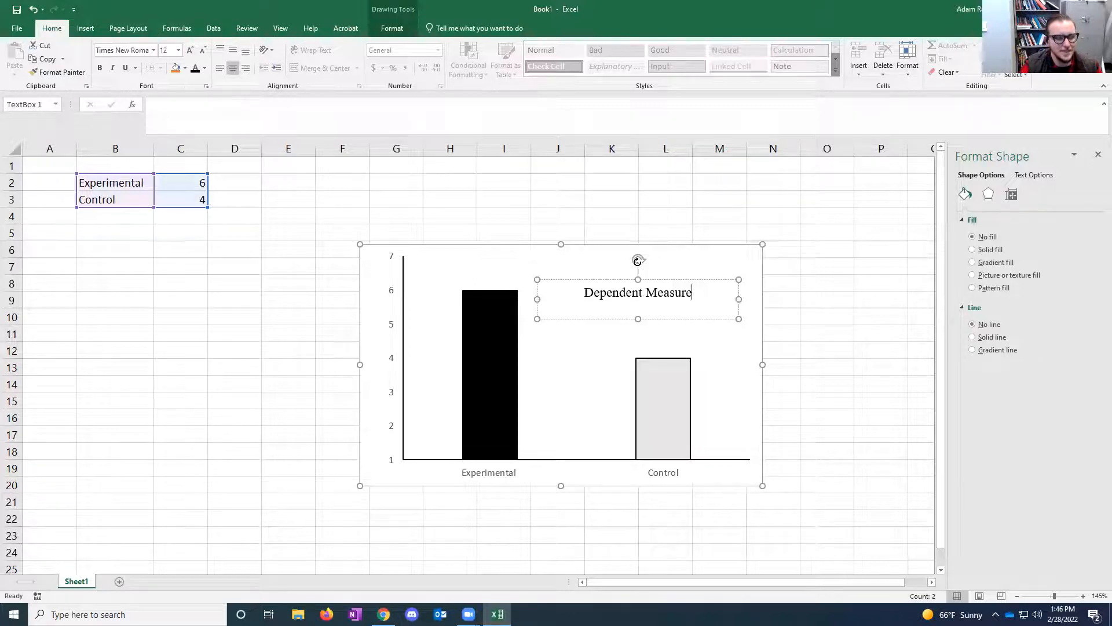
Step: Rotate the "Dependent Measure" text box to read upward and place it beside the vertical axis numbers
drag(638, 259, 604, 301)
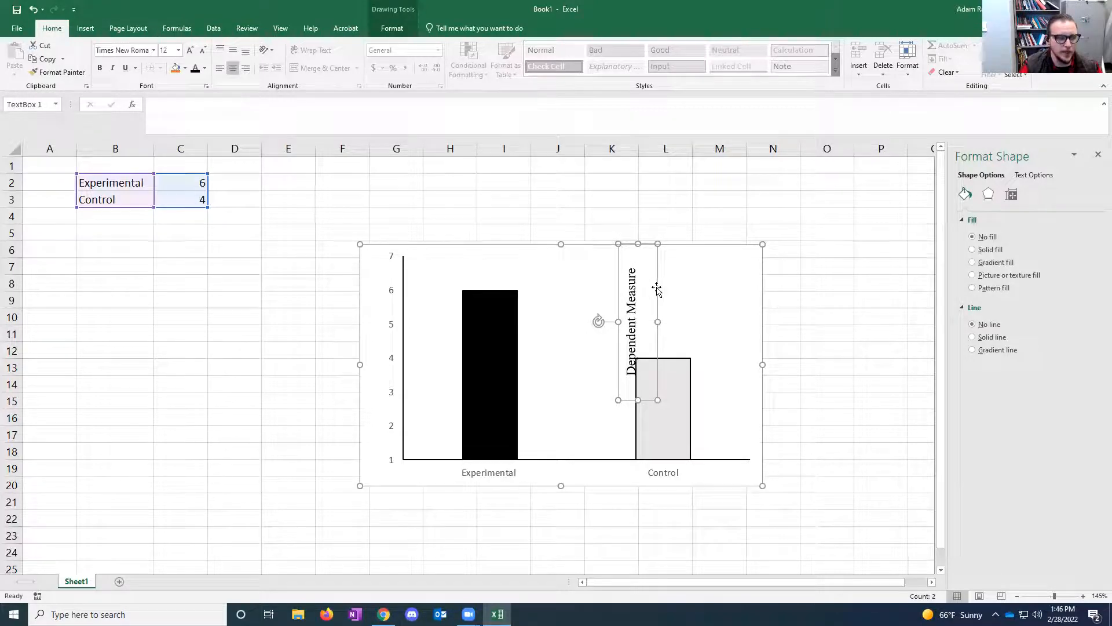
drag(657, 288, 400, 318)
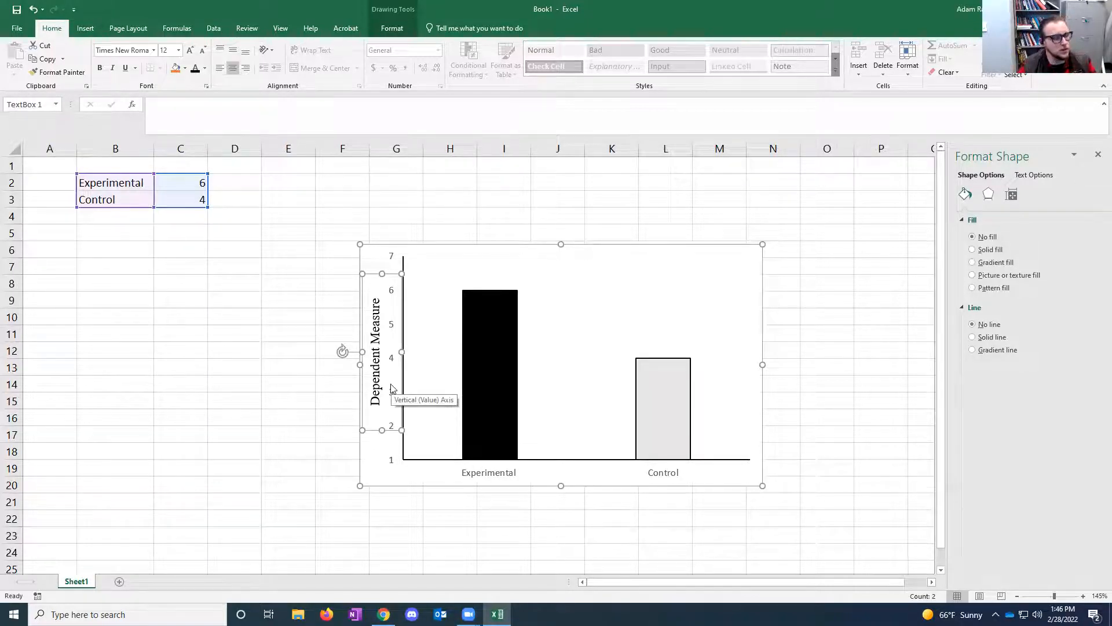
click(756, 482)
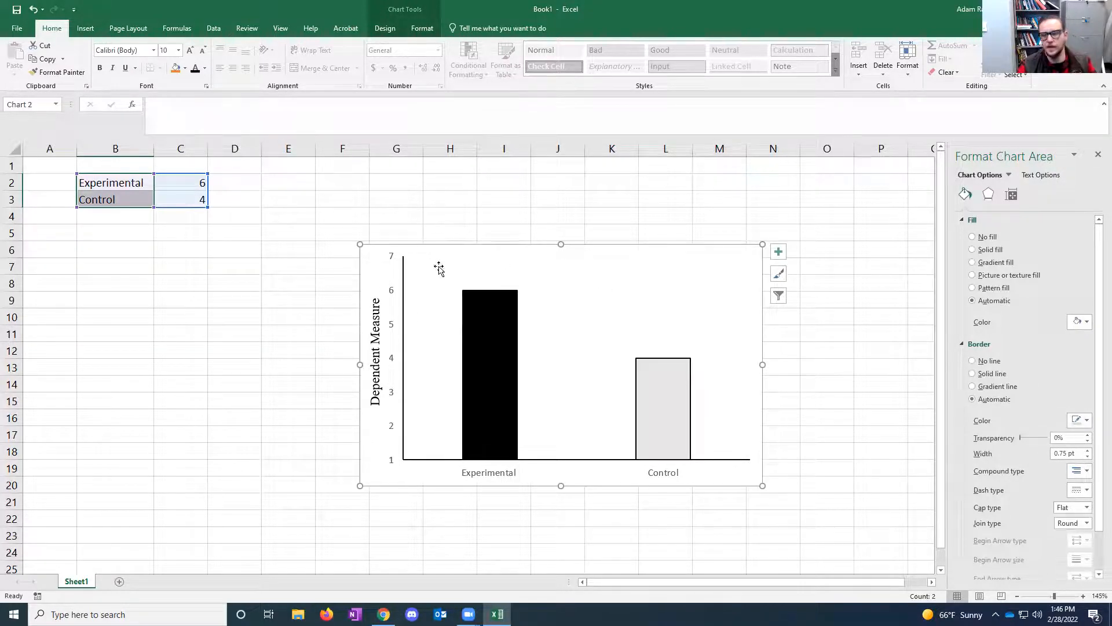
click(623, 318)
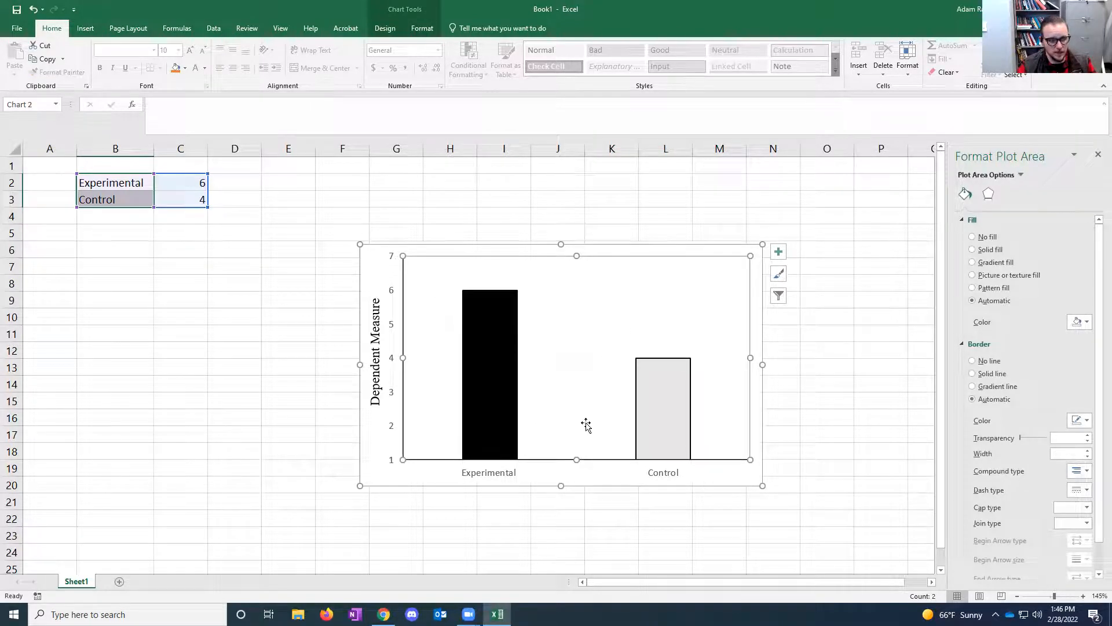
click(711, 472)
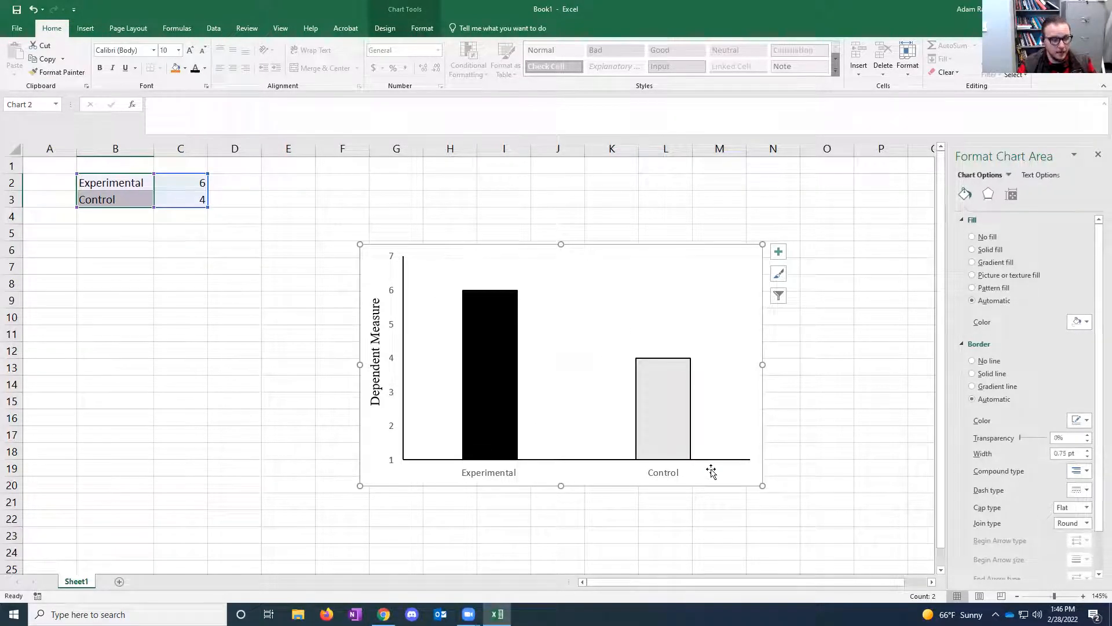
click(666, 473)
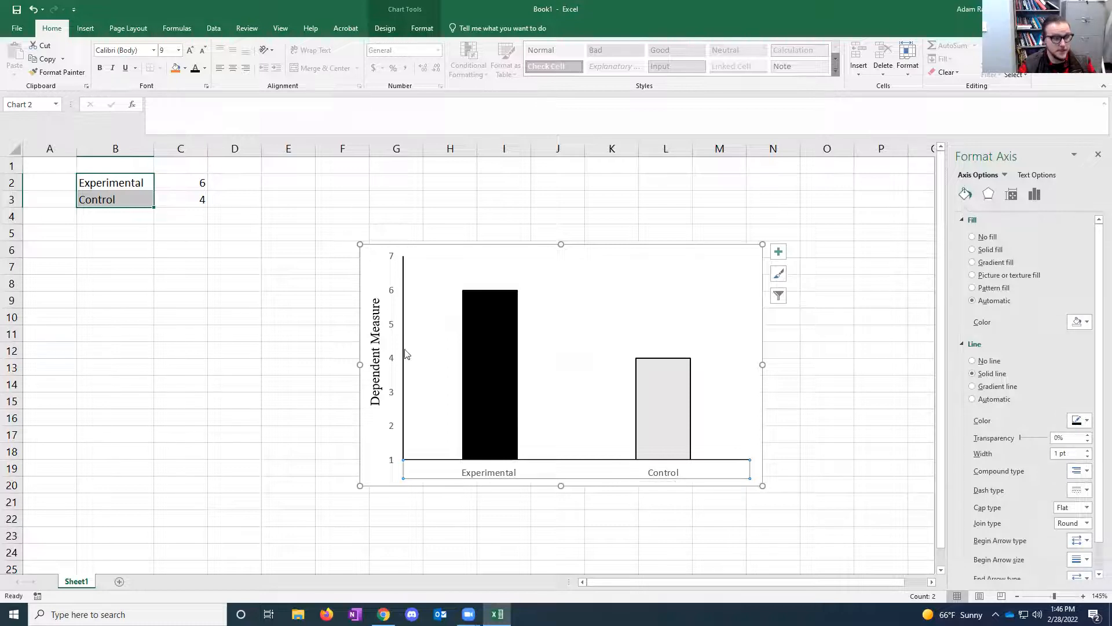
click(390, 326)
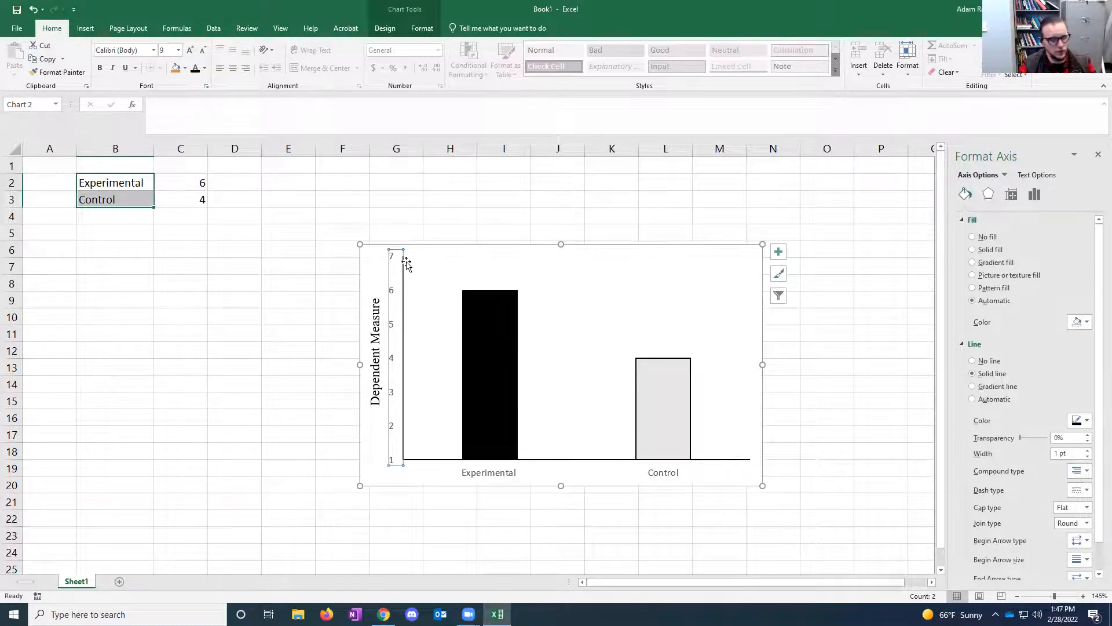
Step: Format all the chart's axis text in Times New Roman, 12 pt, black
click(750, 482)
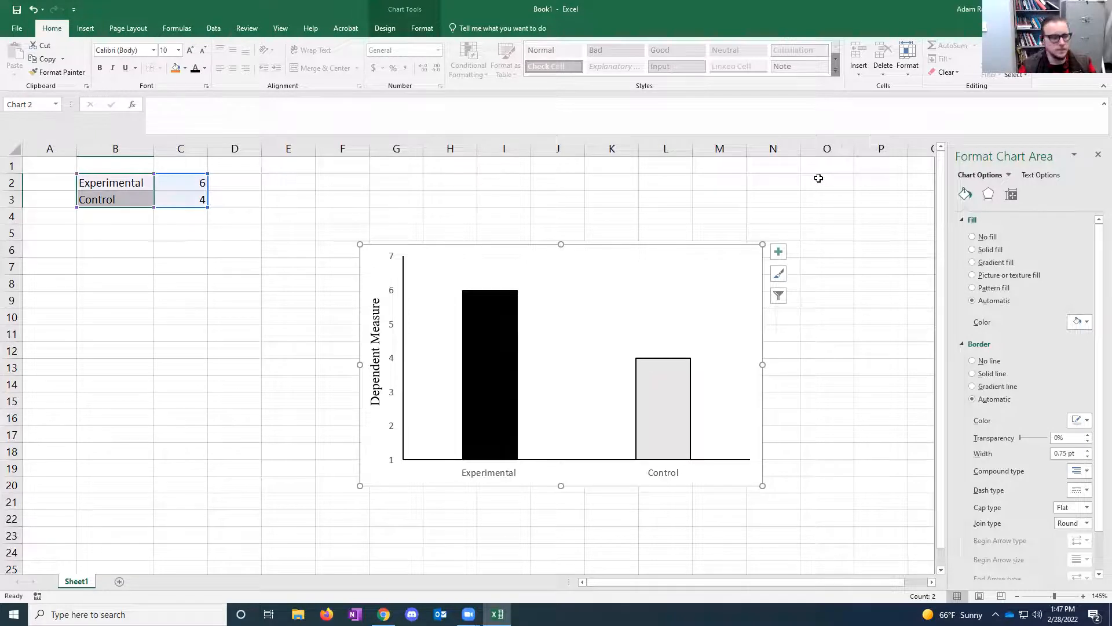
click(154, 50)
click(139, 116)
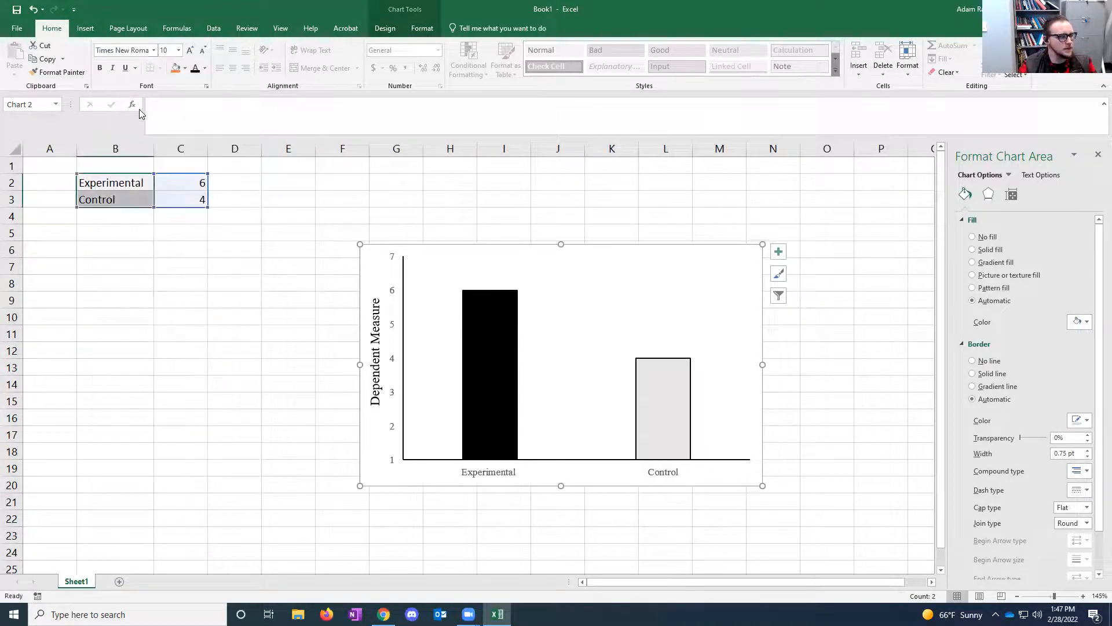
click(190, 50)
click(189, 52)
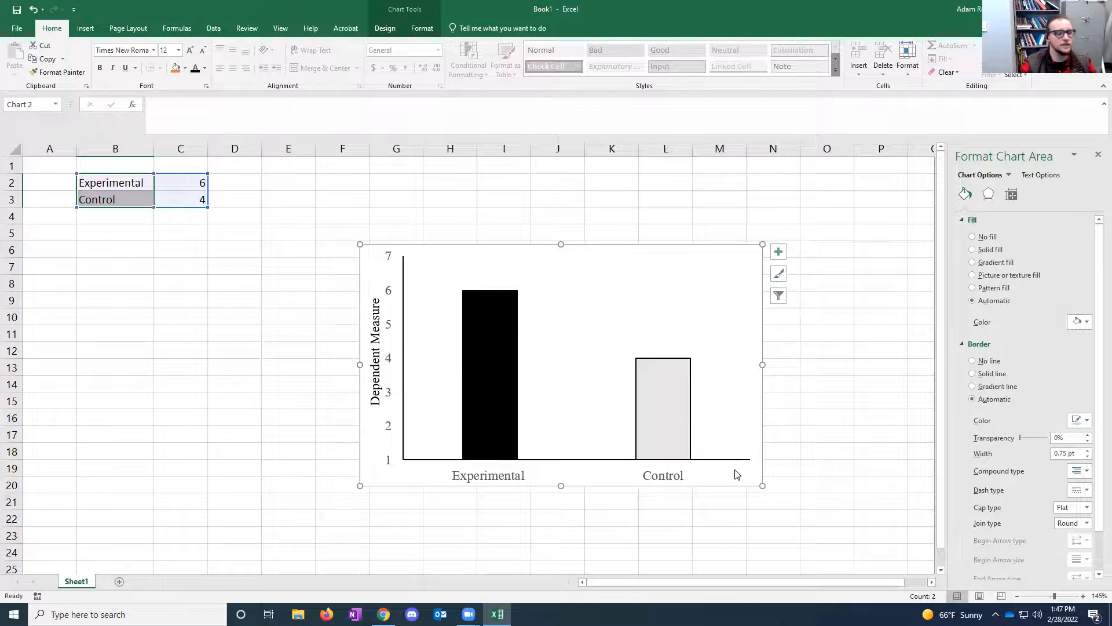
click(205, 68)
click(200, 85)
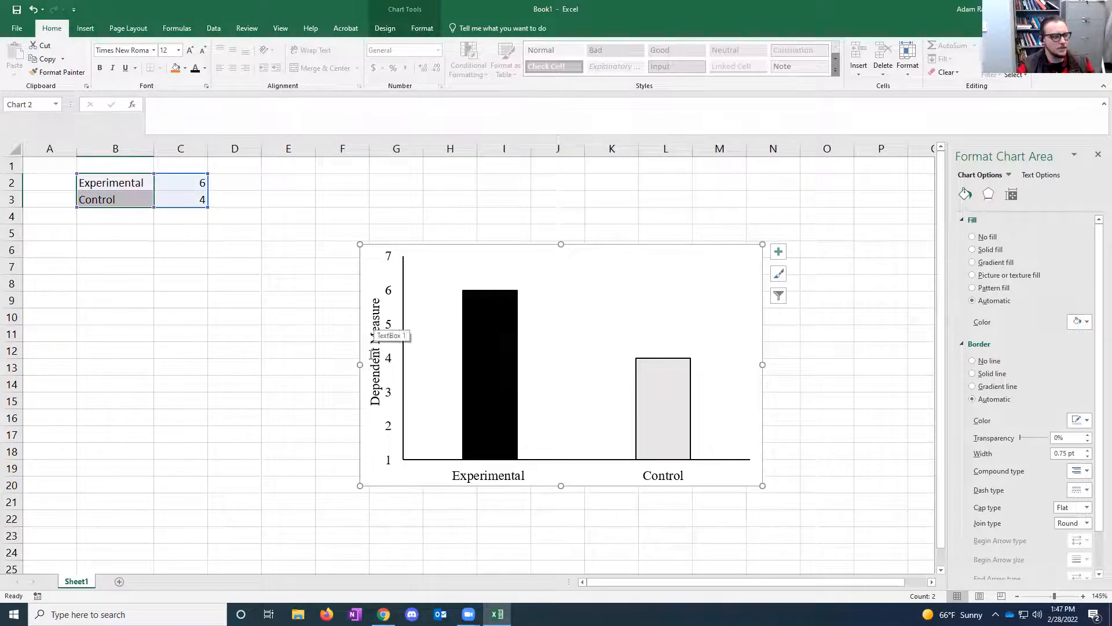
Step: Narrow the plot area slightly more so the vertical axis numbers sit clear of the "Dependent Measure" label
click(405, 356)
drag(403, 357, 408, 357)
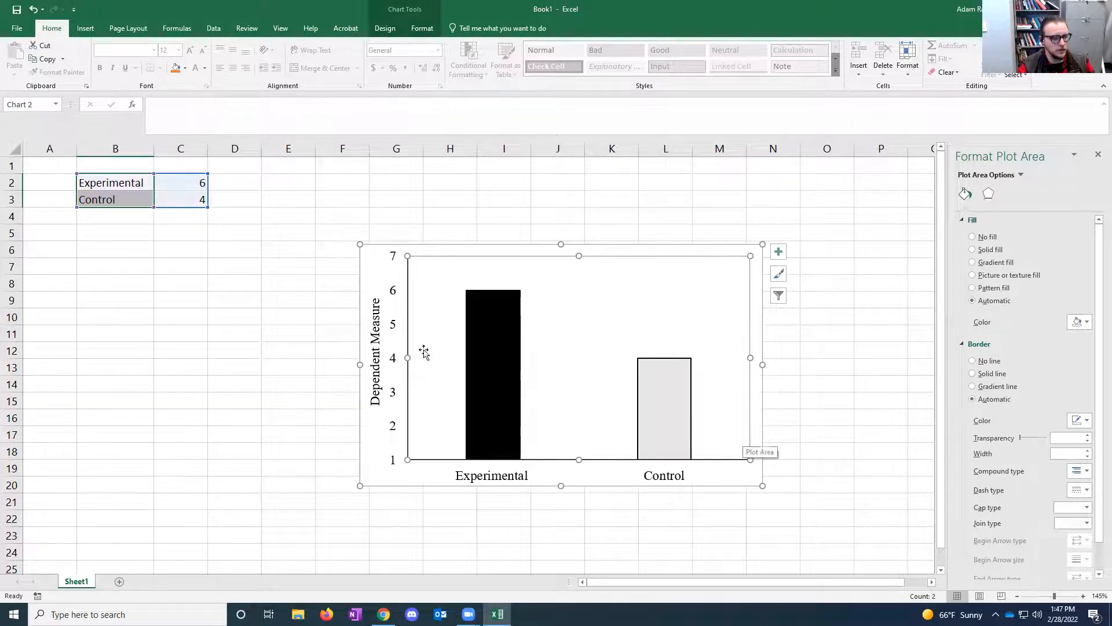
click(378, 482)
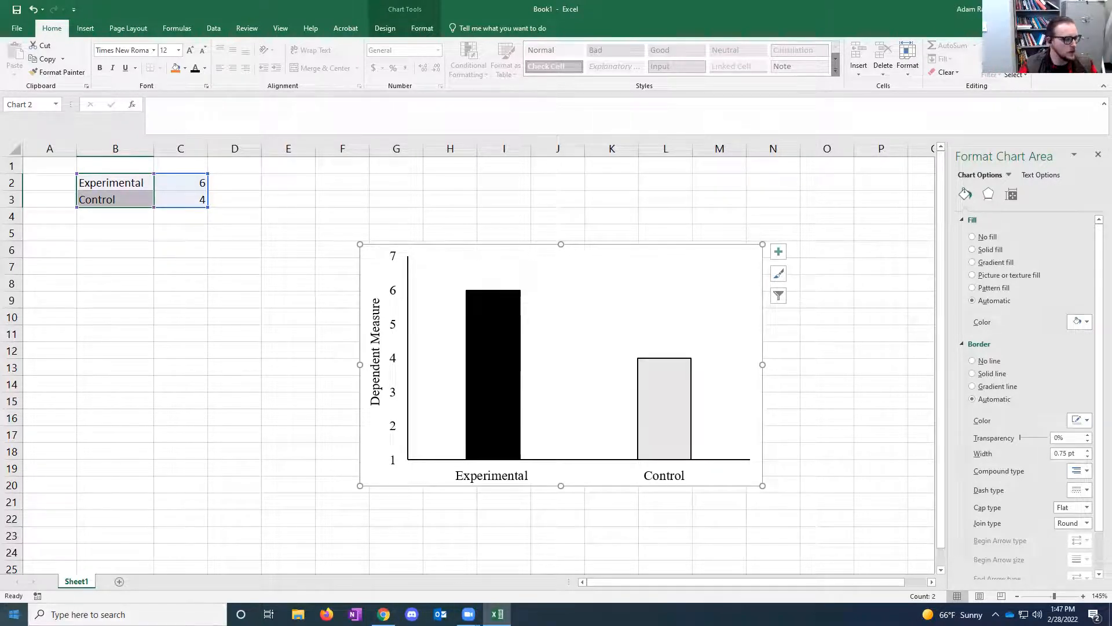
Step: Open Word and create a blank document
text(word)
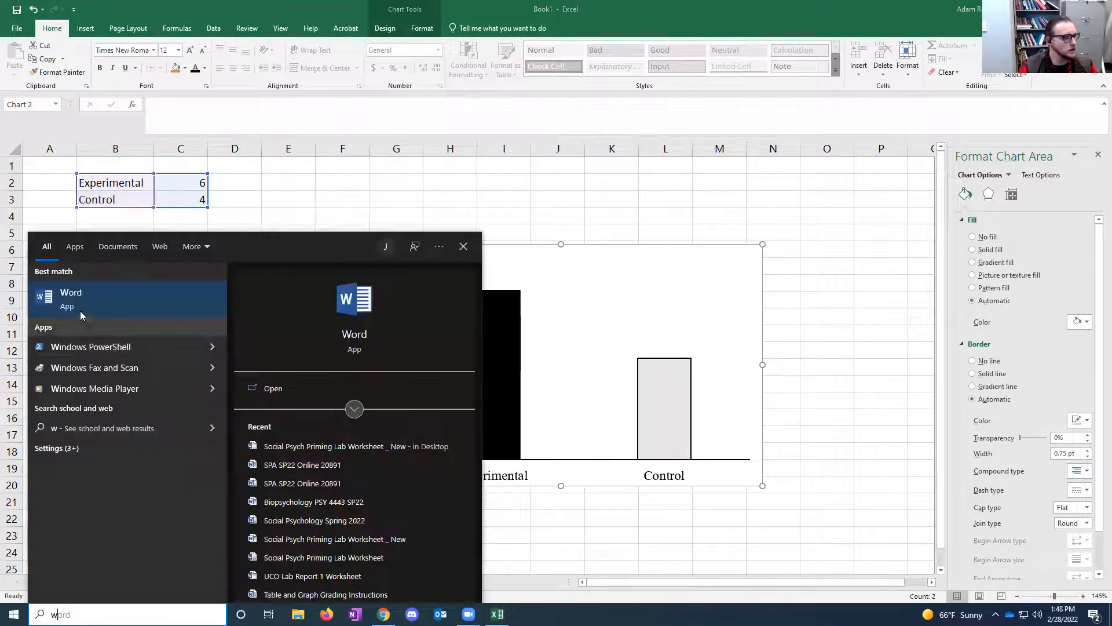
key(Return)
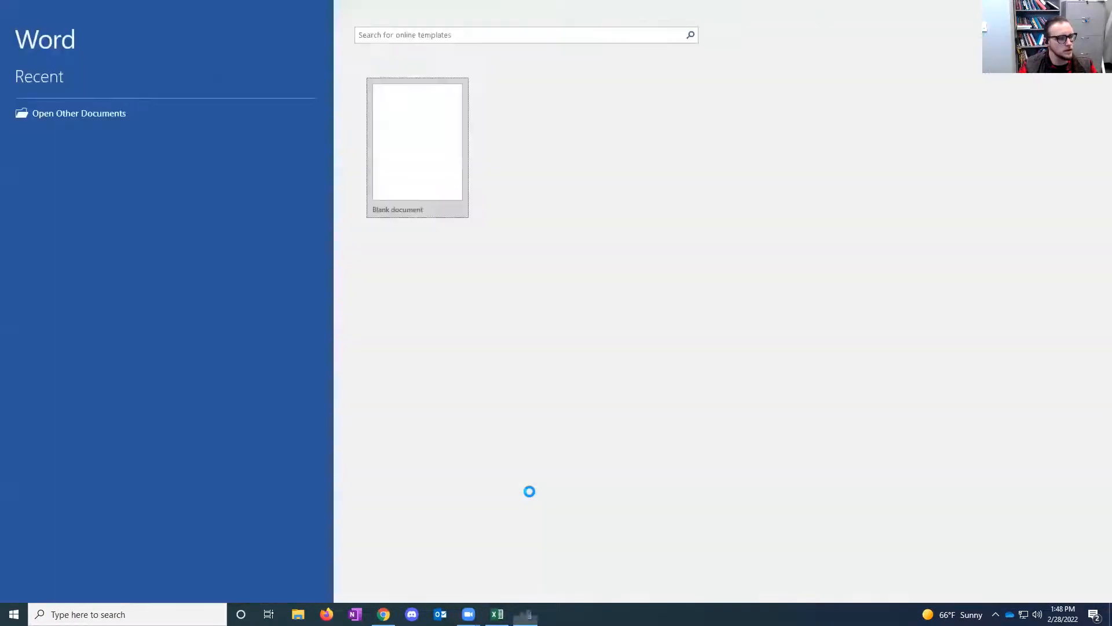
key(Return)
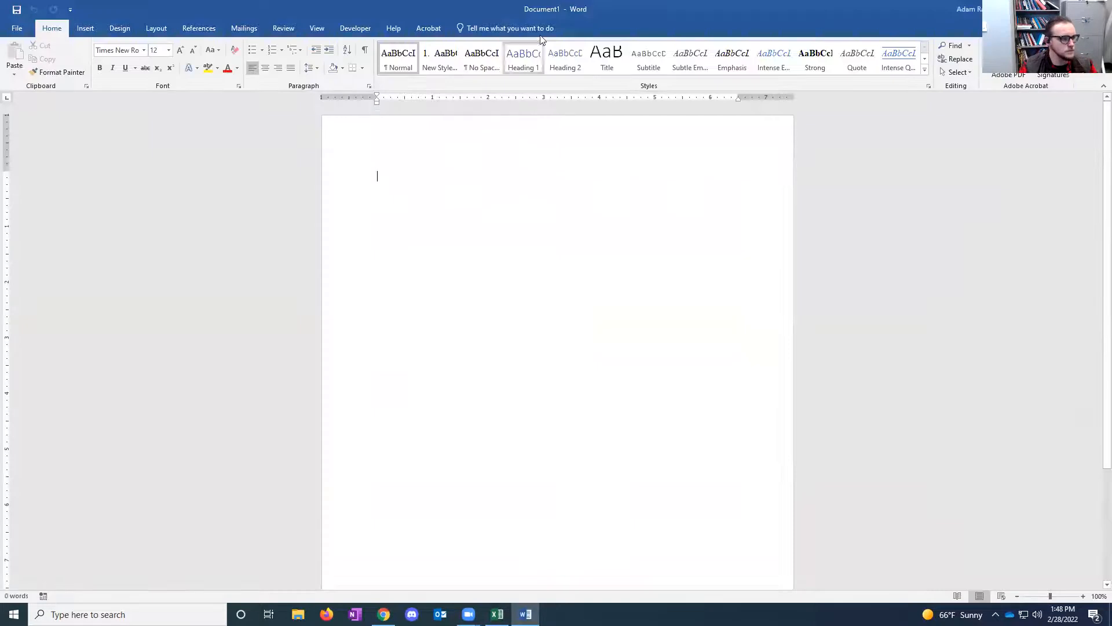
Step: Copy the finished chart from the Excel workbook and paste it at the start of the blank Word document
mouse_move(498, 614)
click(492, 552)
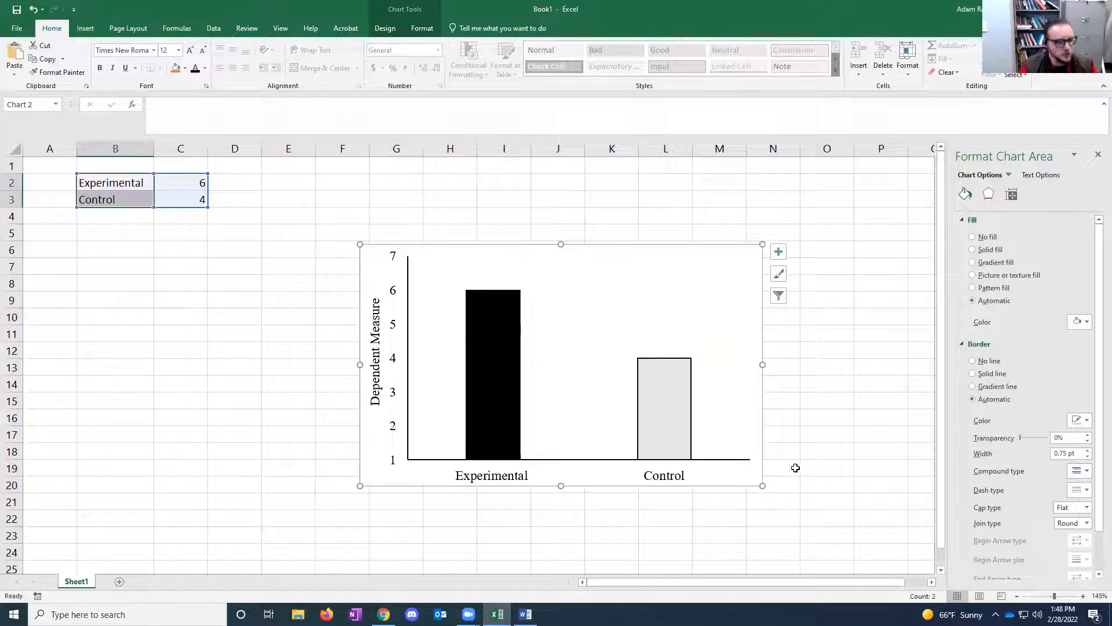
right_click(741, 482)
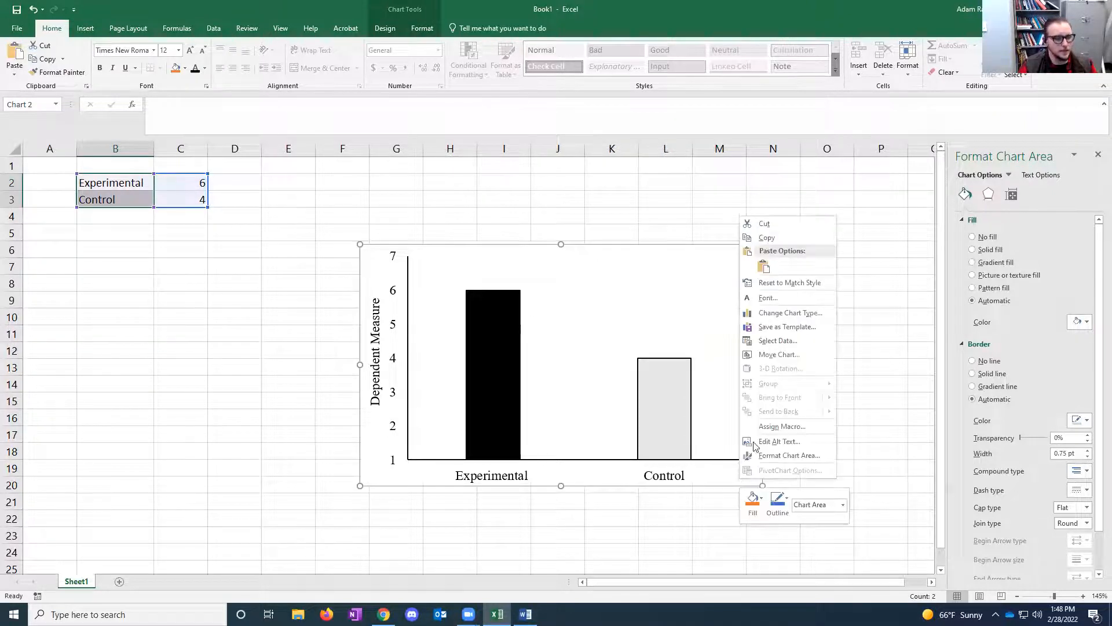
click(767, 237)
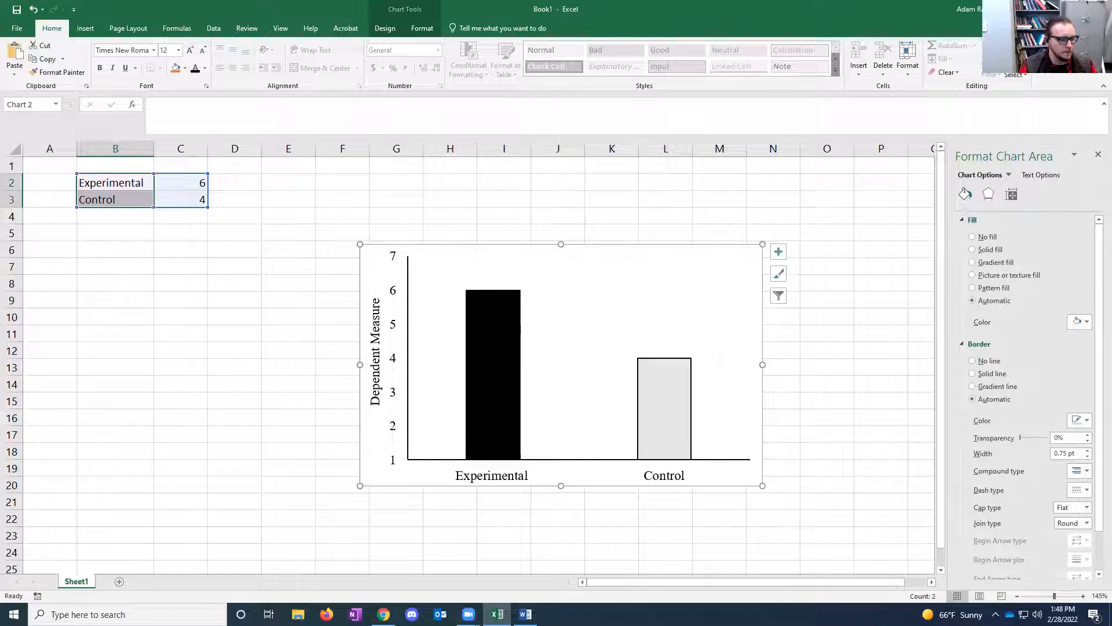
click(525, 614)
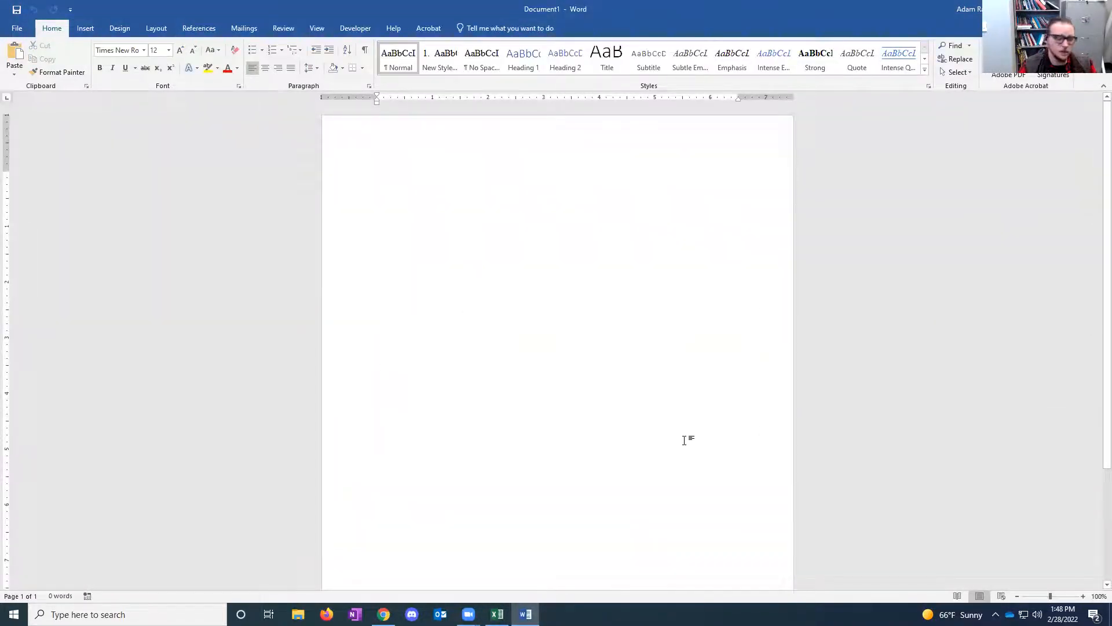
right_click(378, 174)
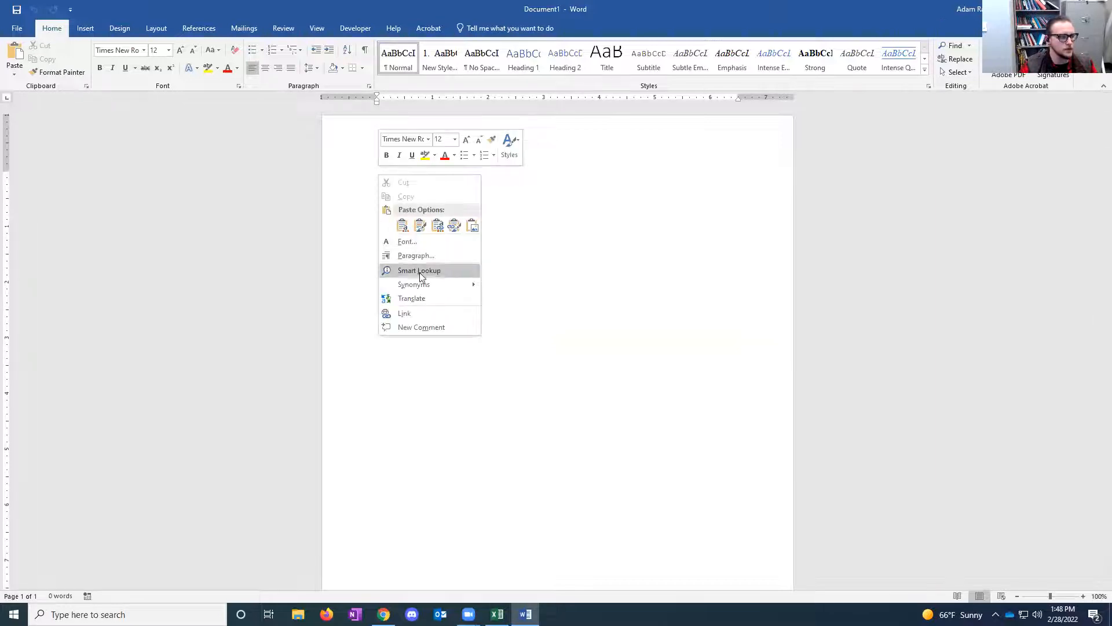
click(399, 226)
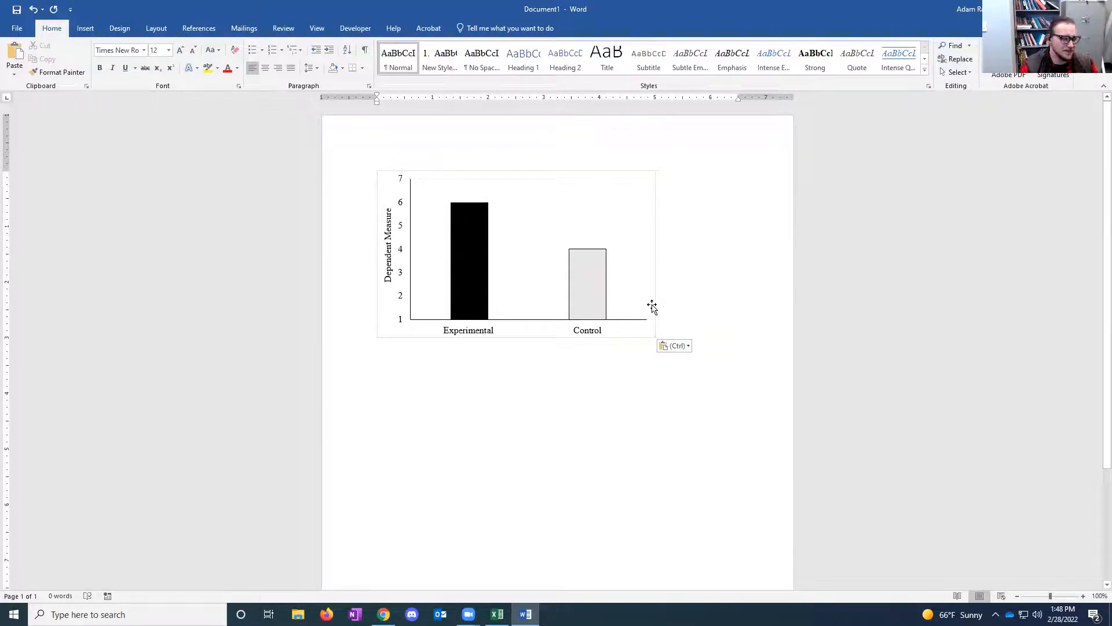
Step: Remove the pasted chart's outer border by setting it to No line, and check the chart without its frame
click(653, 308)
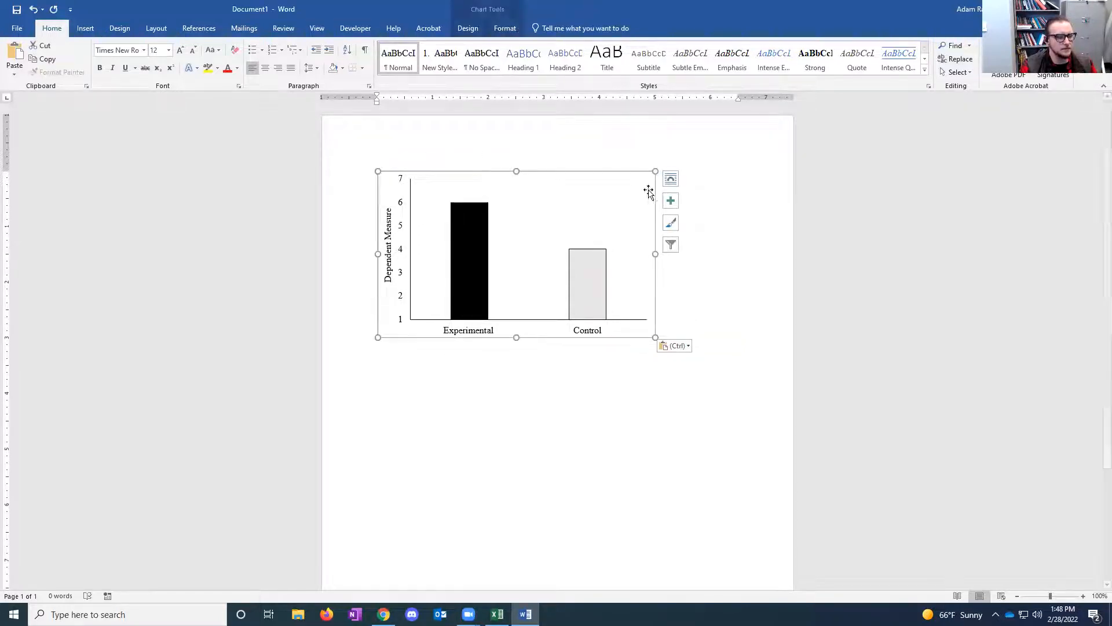
right_click(654, 310)
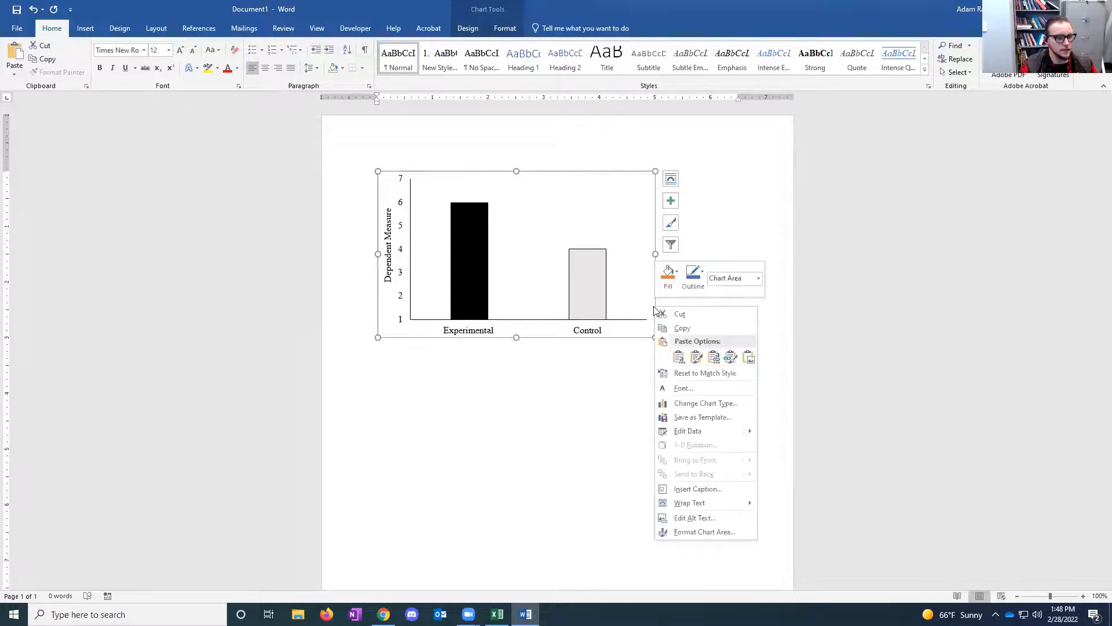
click(713, 532)
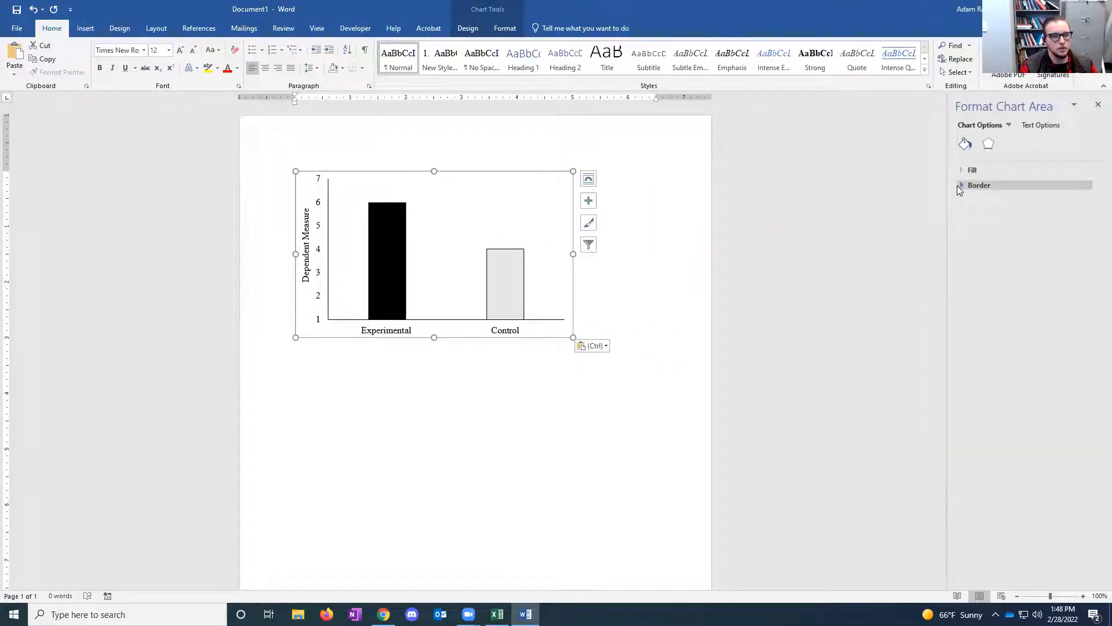
click(959, 186)
click(972, 201)
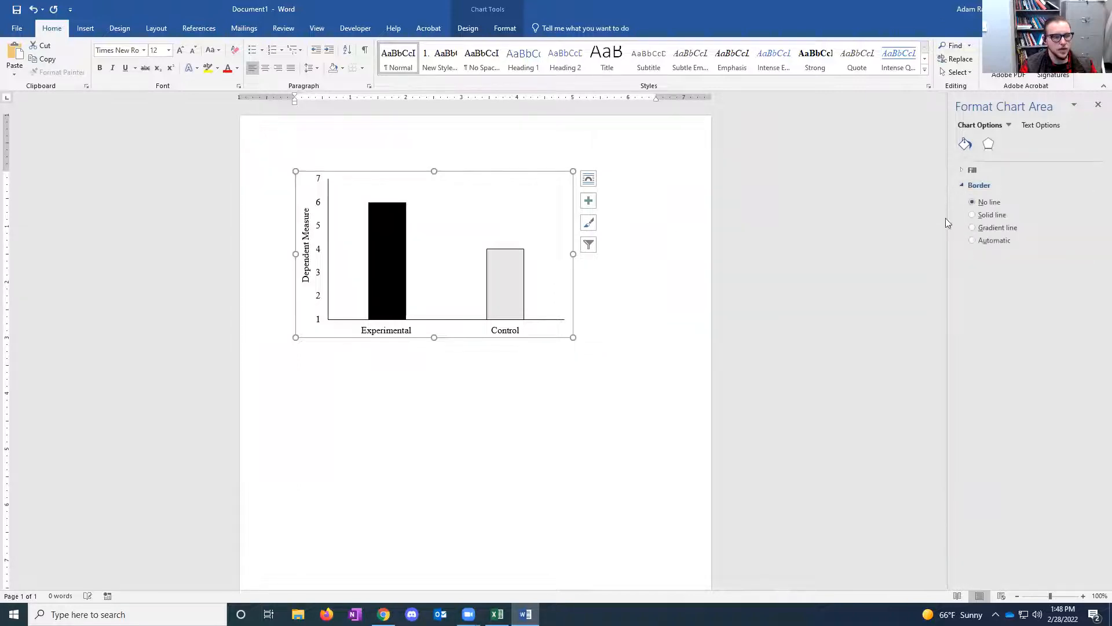
click(296, 364)
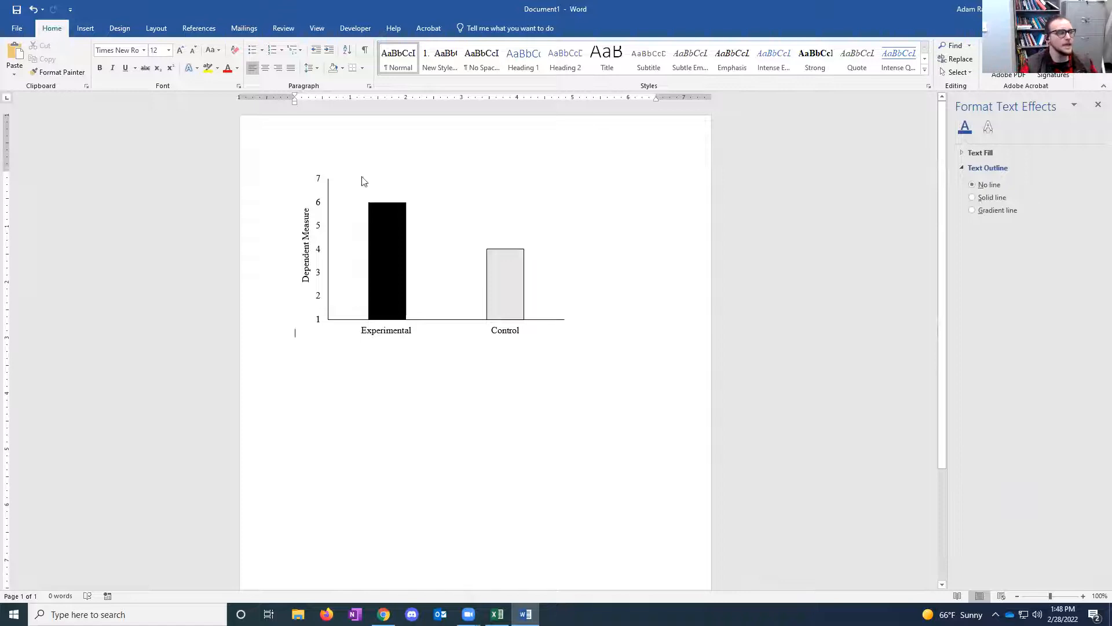
click(328, 196)
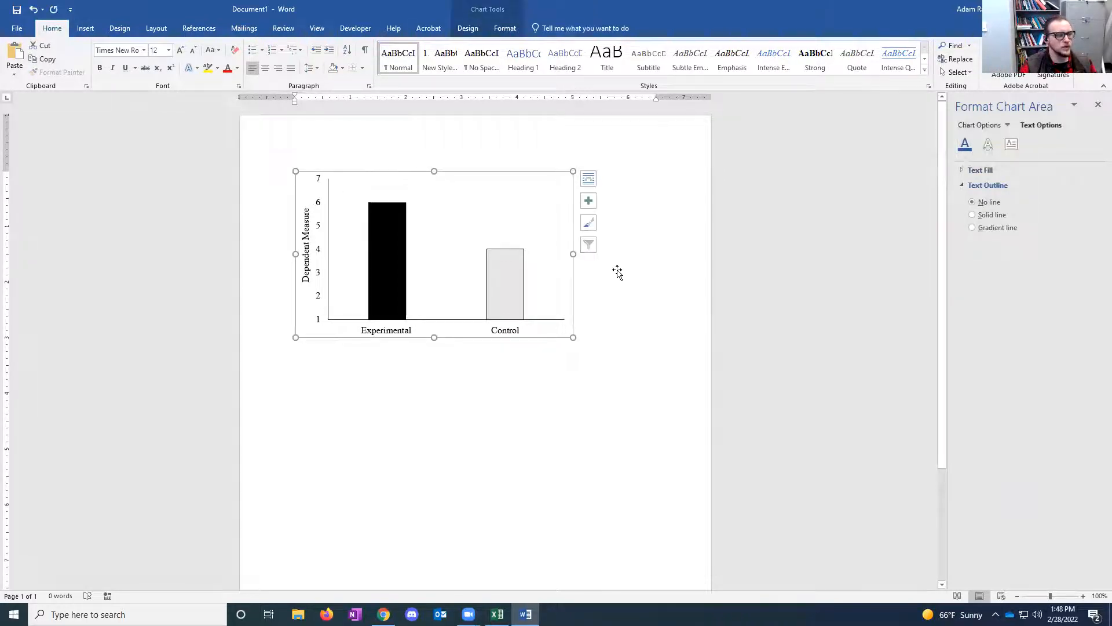
Step: Select the whole pasted chart and delete it from the Word document
key(Right)
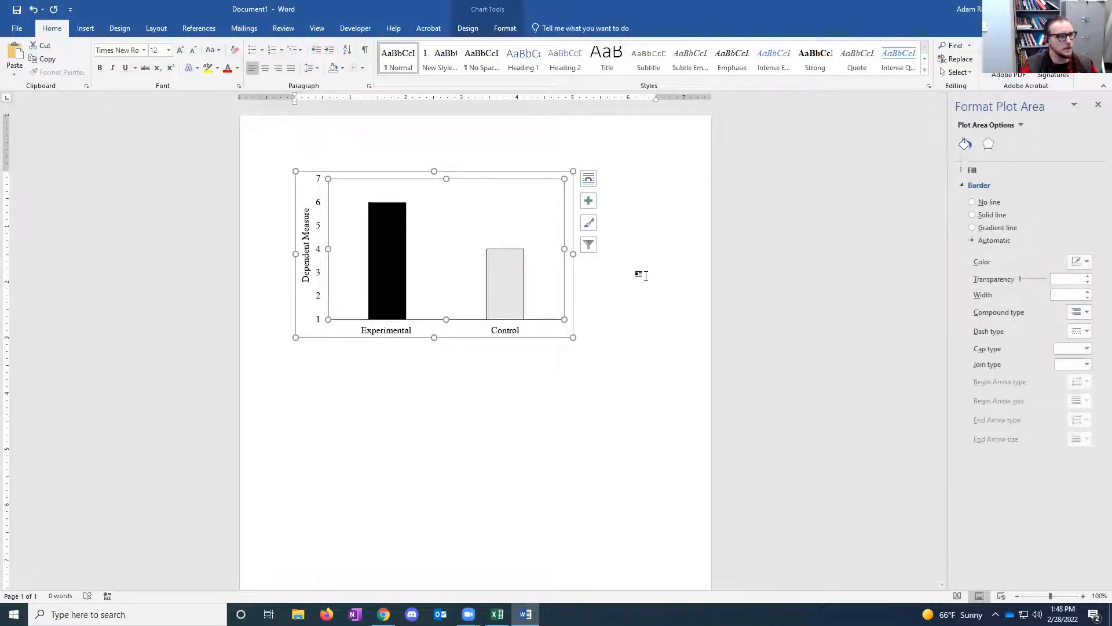
click(291, 167)
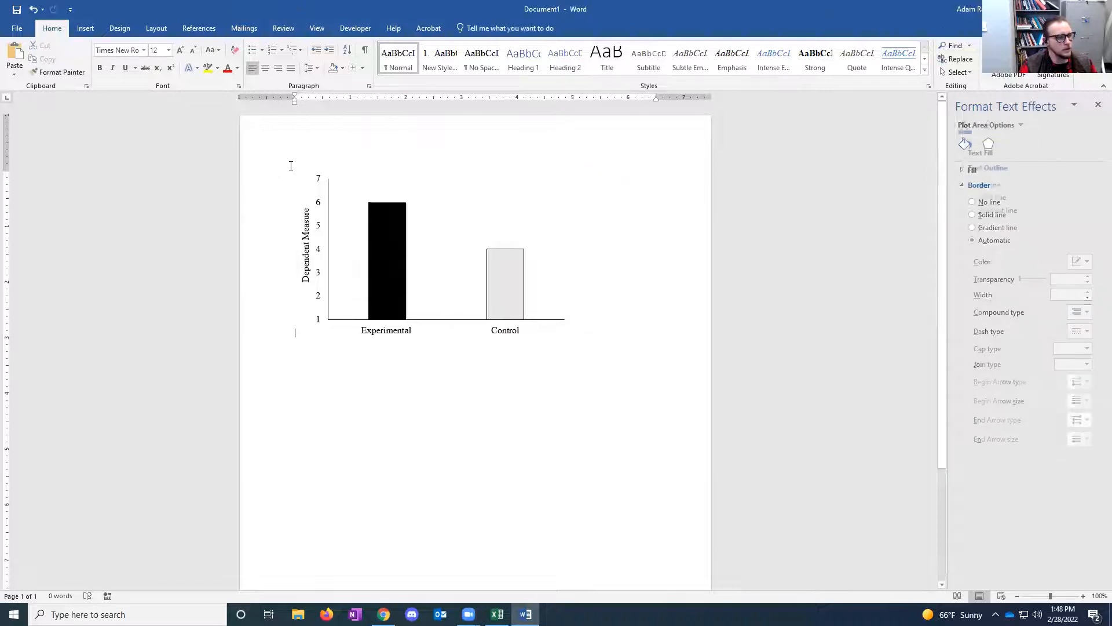
double_click(291, 166)
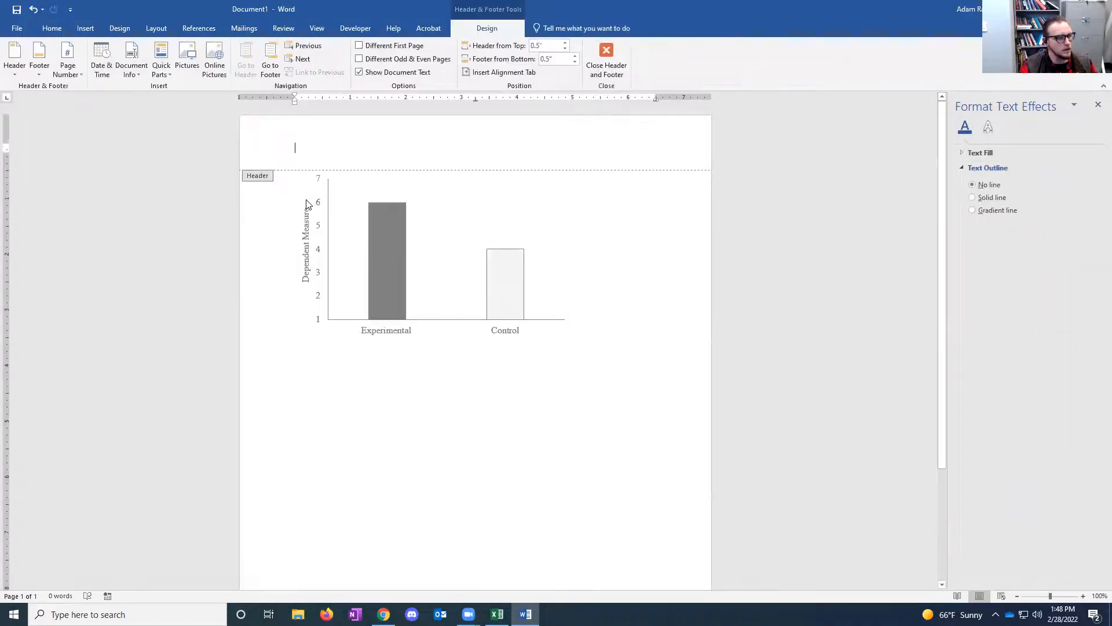
double_click(483, 256)
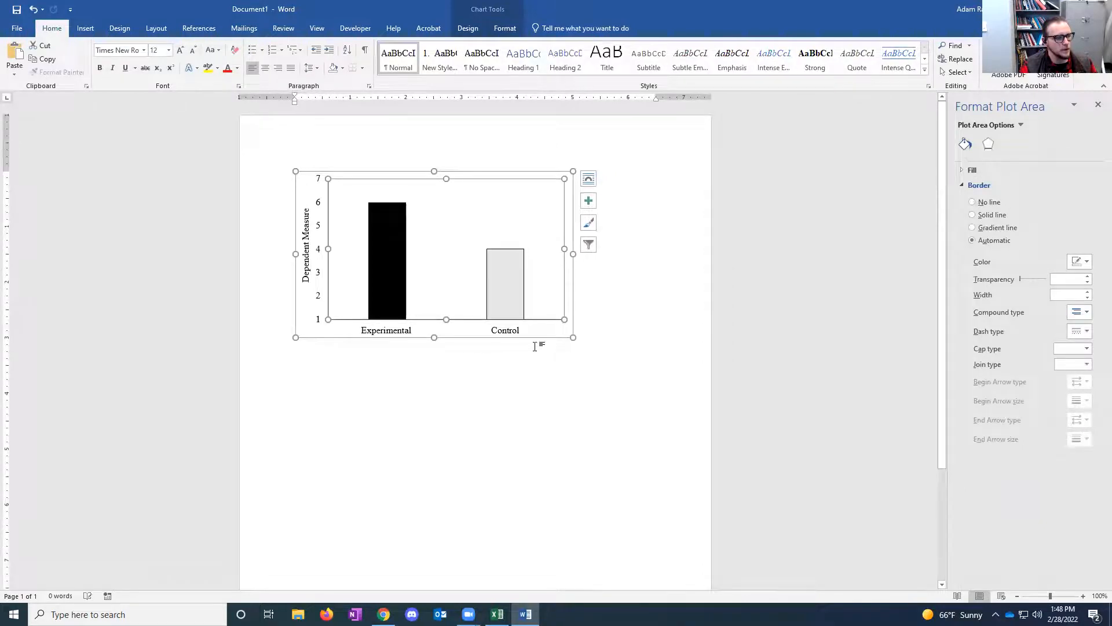
click(538, 335)
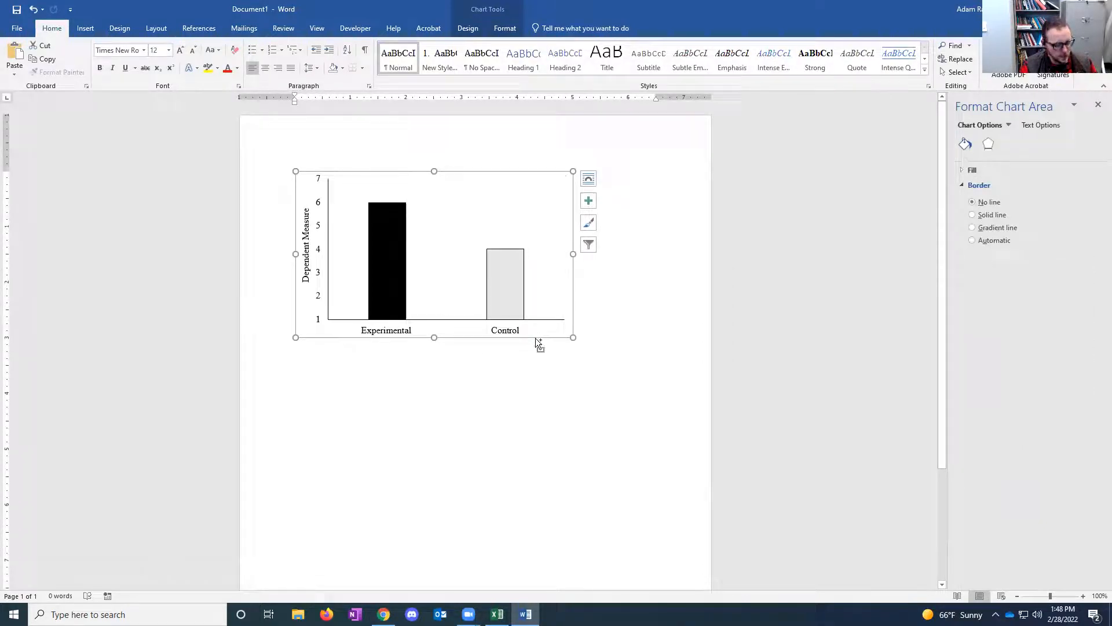
key(Delete)
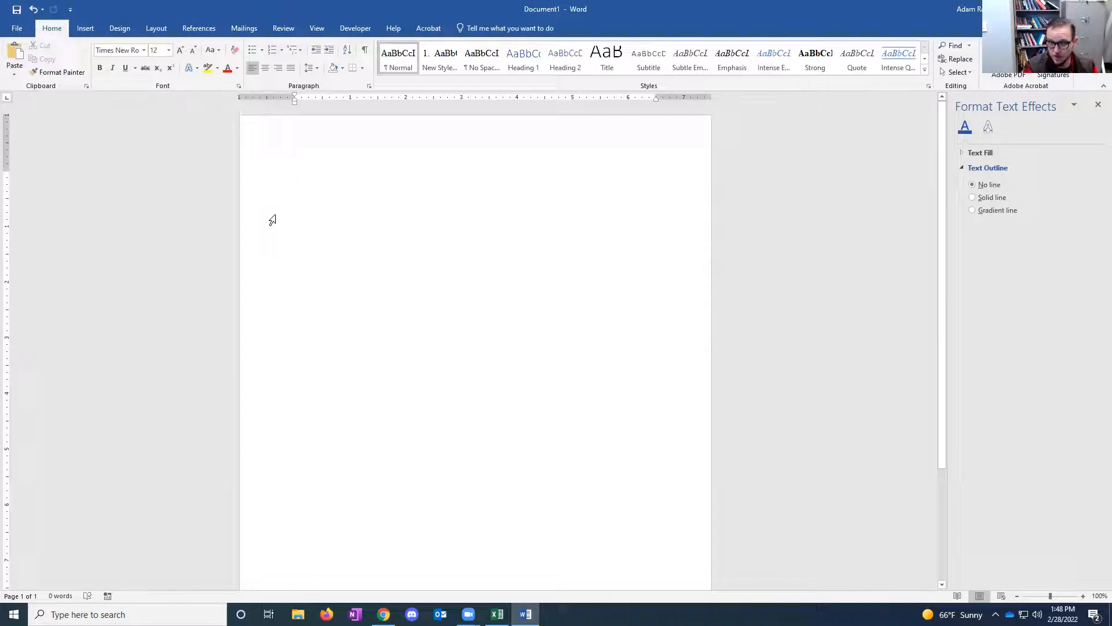
Step: Enter "Figure 1" on the first line and the italic title "Difference between conditions on dependent measure" on the line below
text(Figure 1)
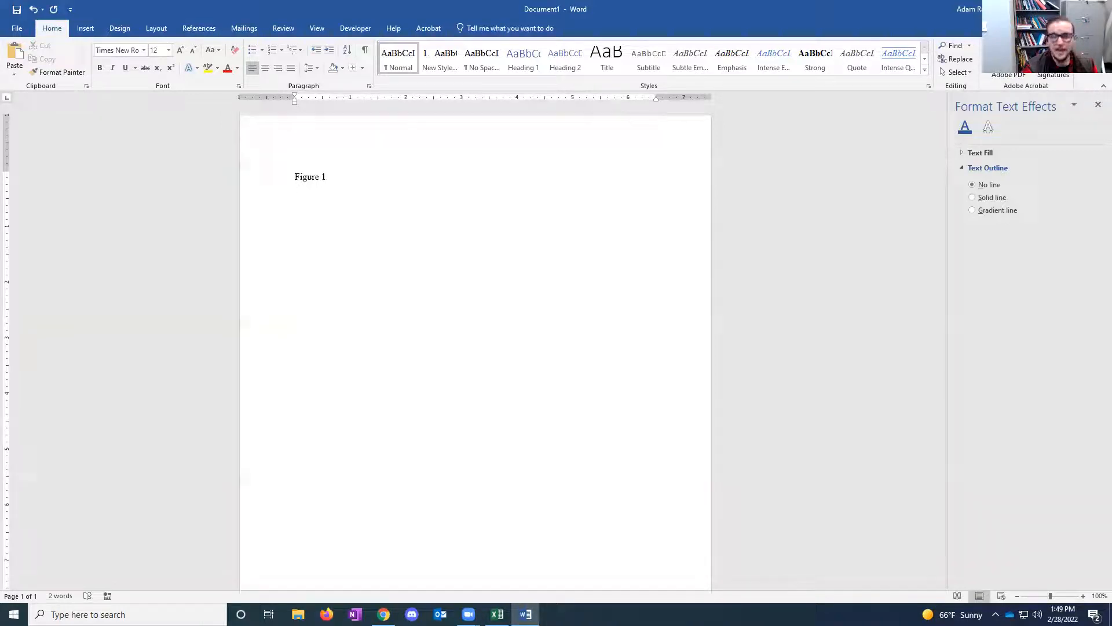
key(Return)
key(ctrl+i)
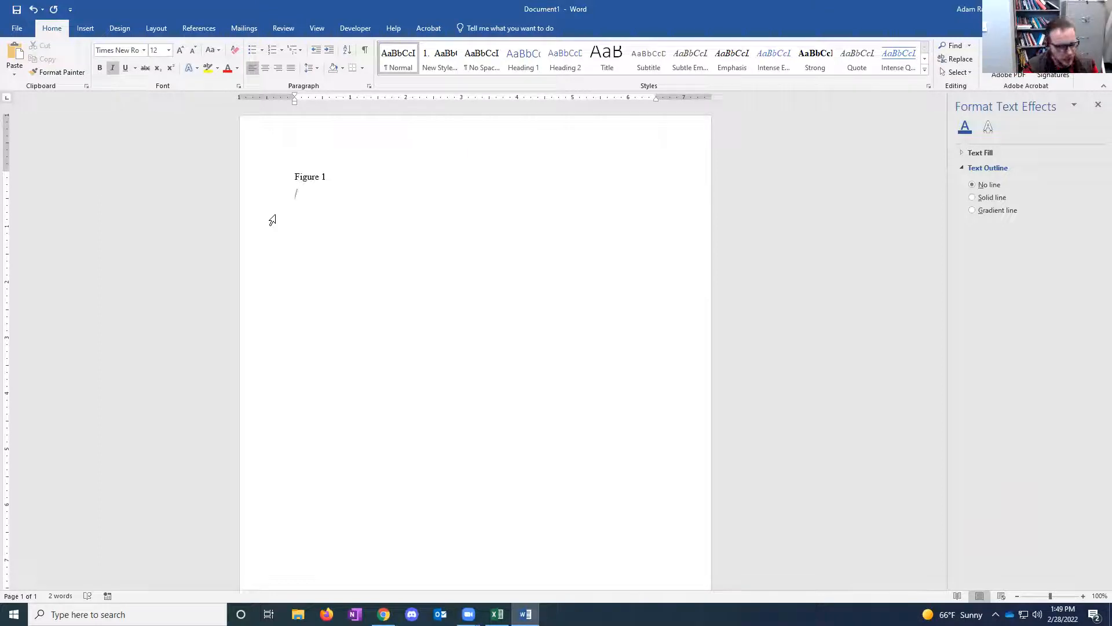
text(Diff)
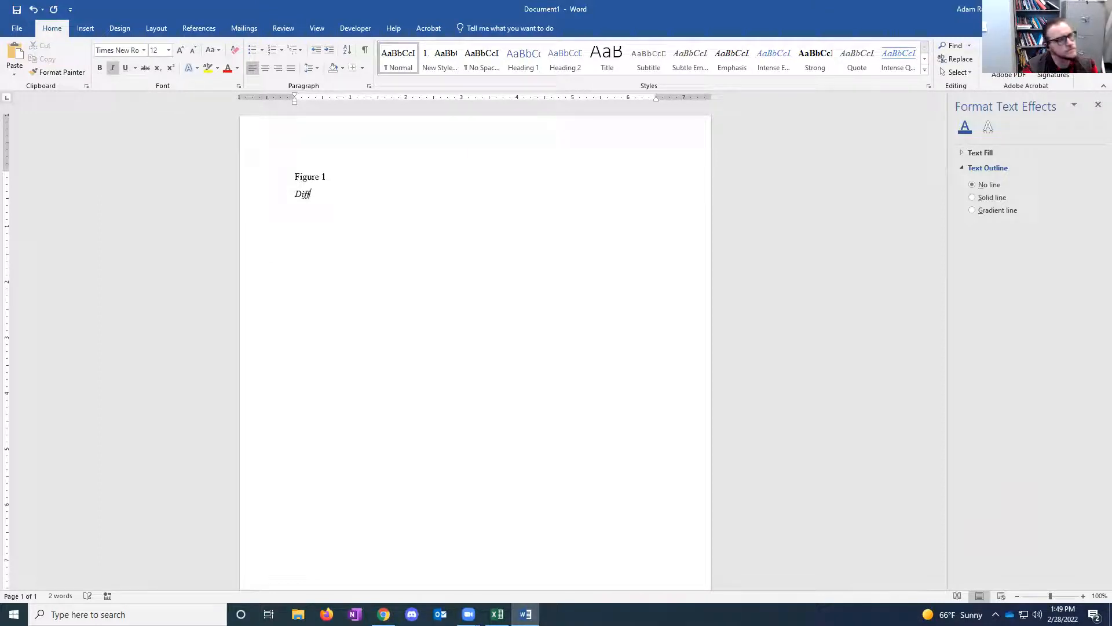
text(erence in depdn)
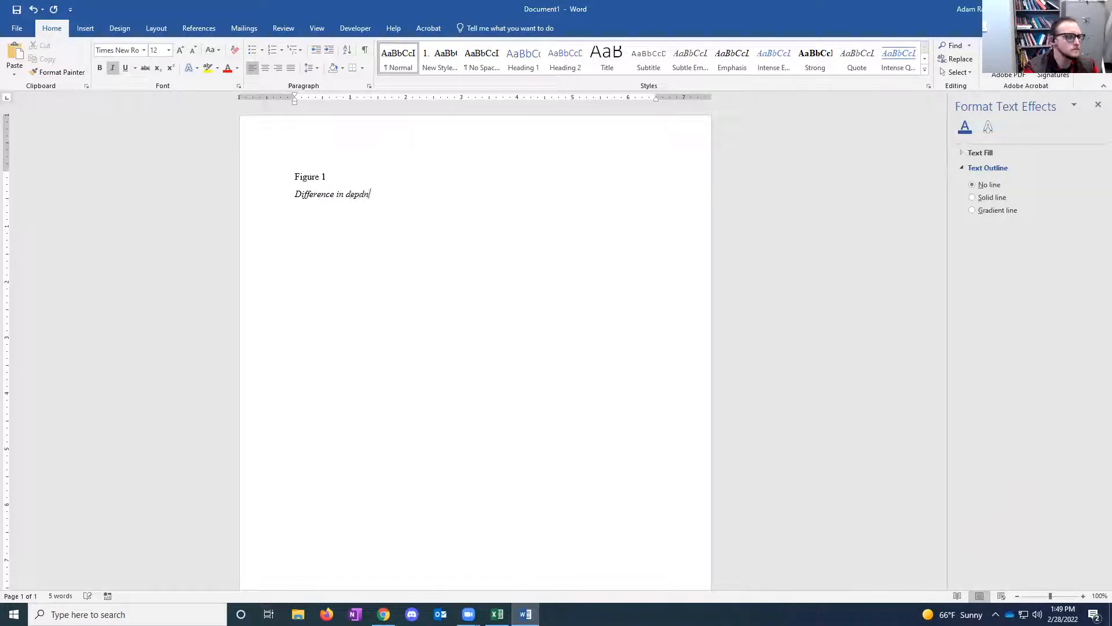
key(BackSpace)
key(BackSpace)
key(BackSpace)
key(BackSpace)
key(BackSpace)
key(BackSpace)
key(BackSpace)
key(BackSpace)
key(BackSpace)
key(BackSpace)
key(BackSpace)
key(BackSpace)
key(BackSpace)
key(BackSpace)
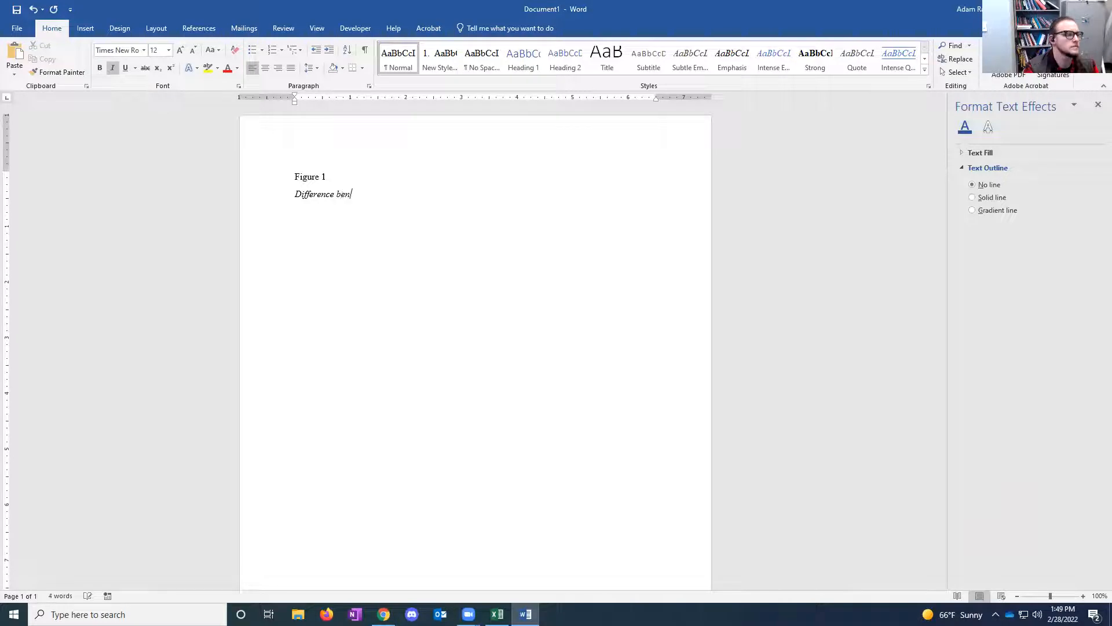
text(between )
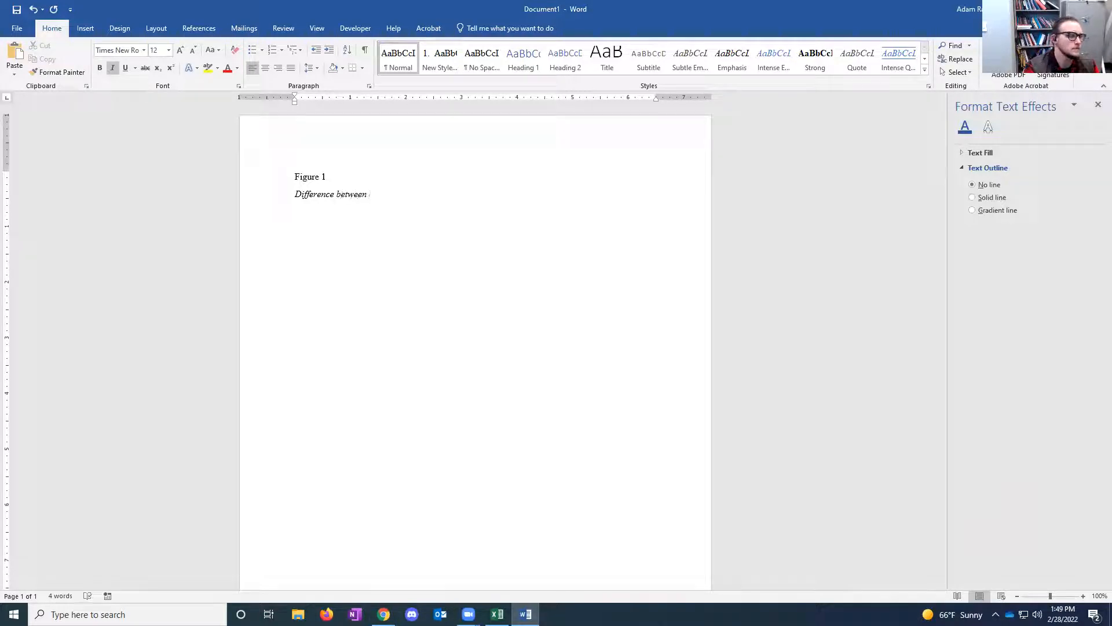
text(conditions)
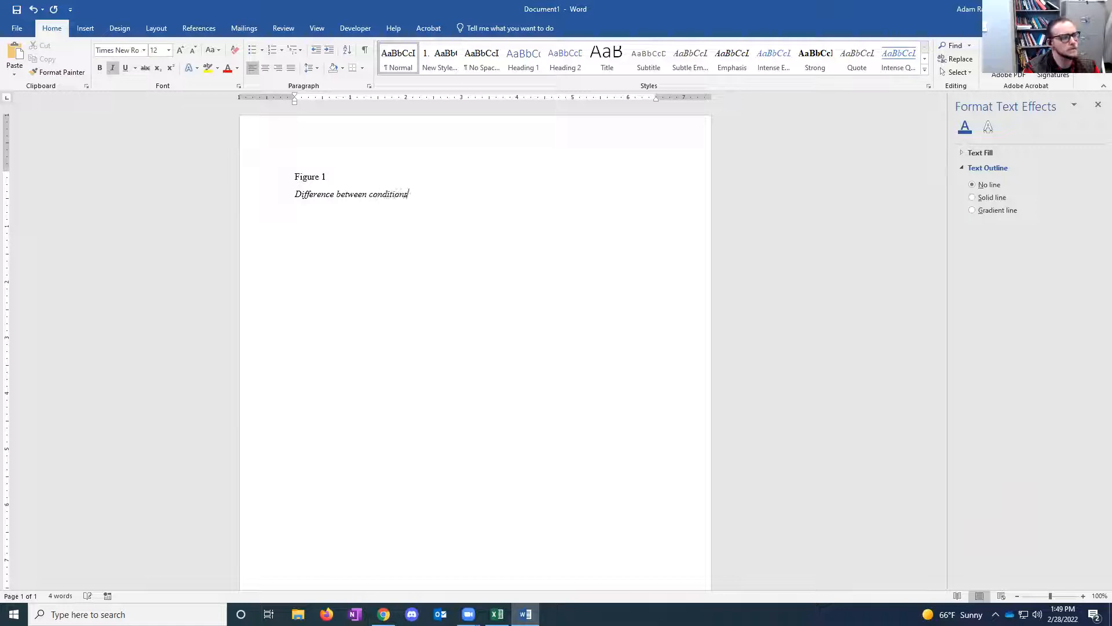
text( on depenent)
key(BackSpace)
key(BackSpace)
text(dent measure)
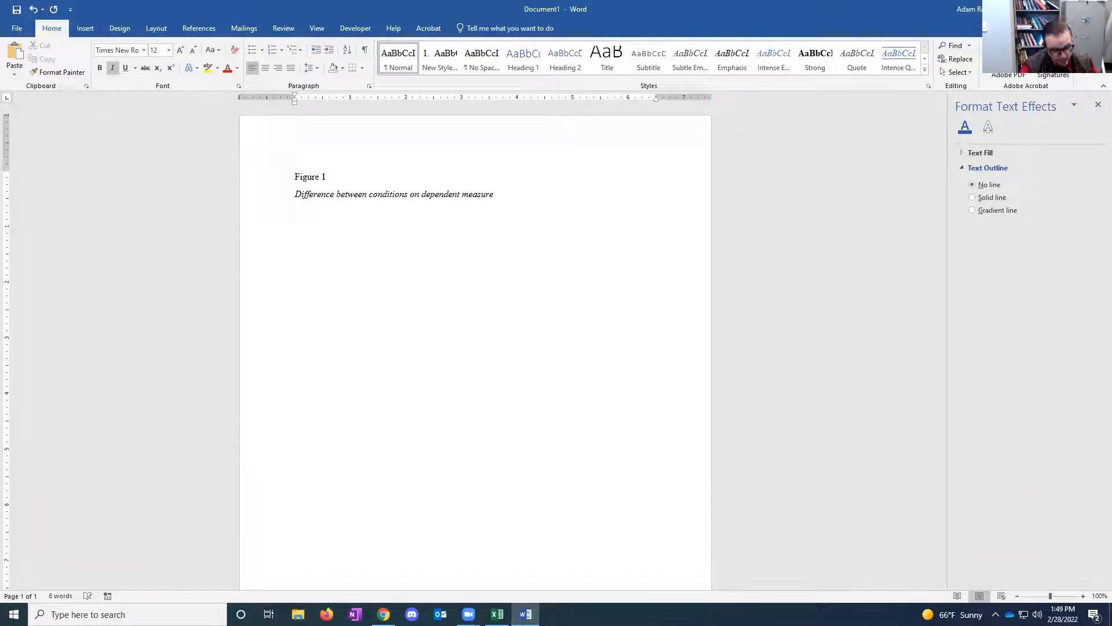
Step: Turn off italics, paste the copied chart beneath the figure title, and add an empty line after it
key(ctrl+i)
key(ctrl+v)
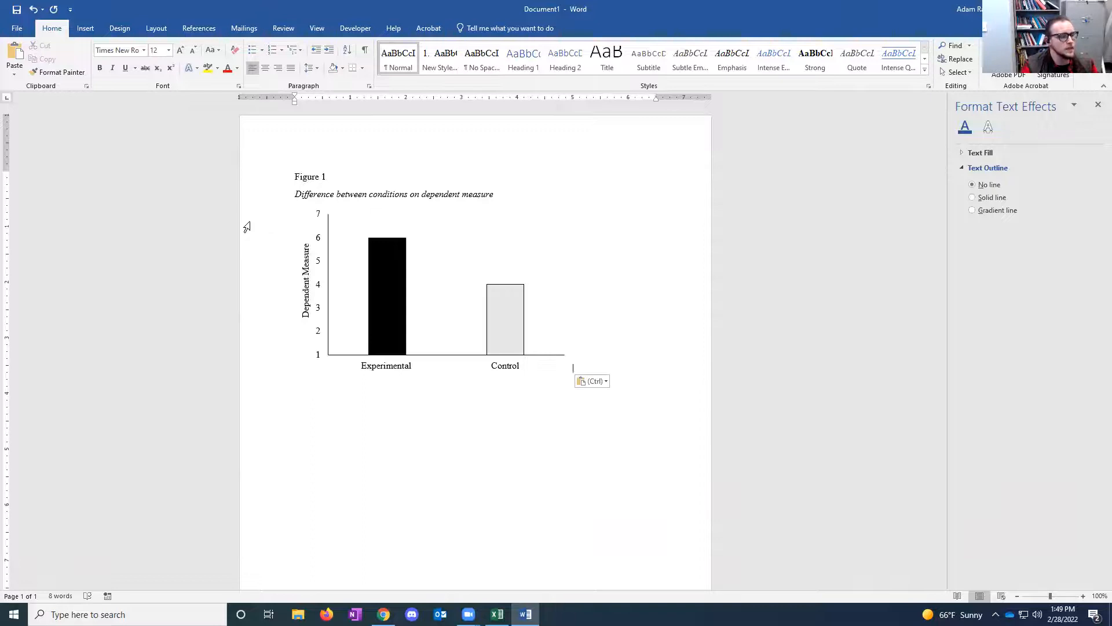
key(Return)
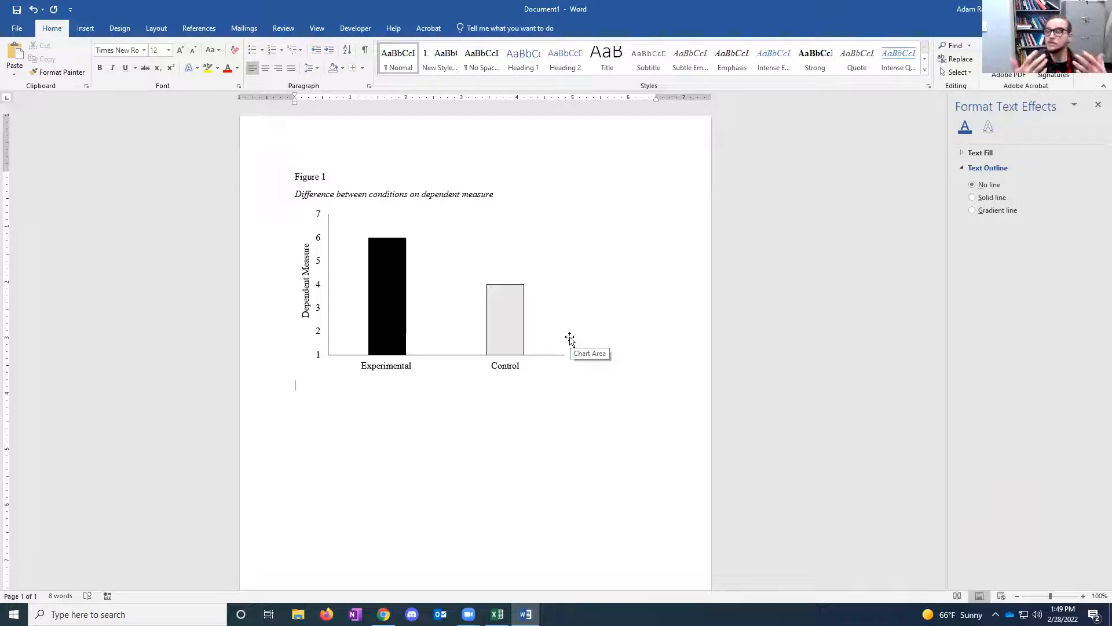
Step: Switch to the Google Sheets spreadsheet in Chrome and delete its existing column chart
click(383, 615)
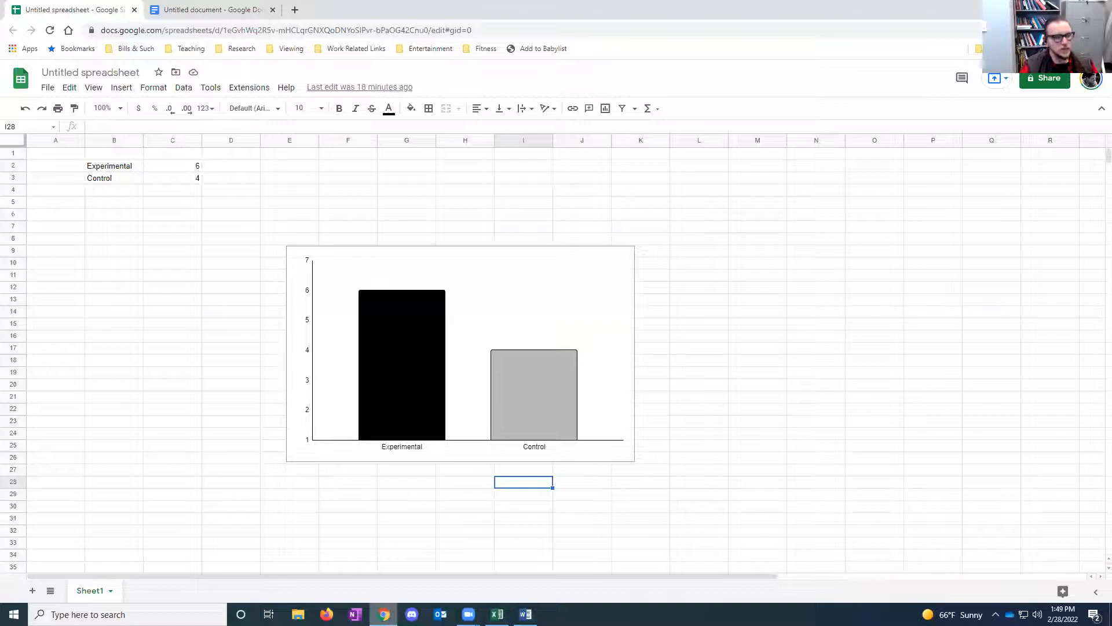
click(600, 460)
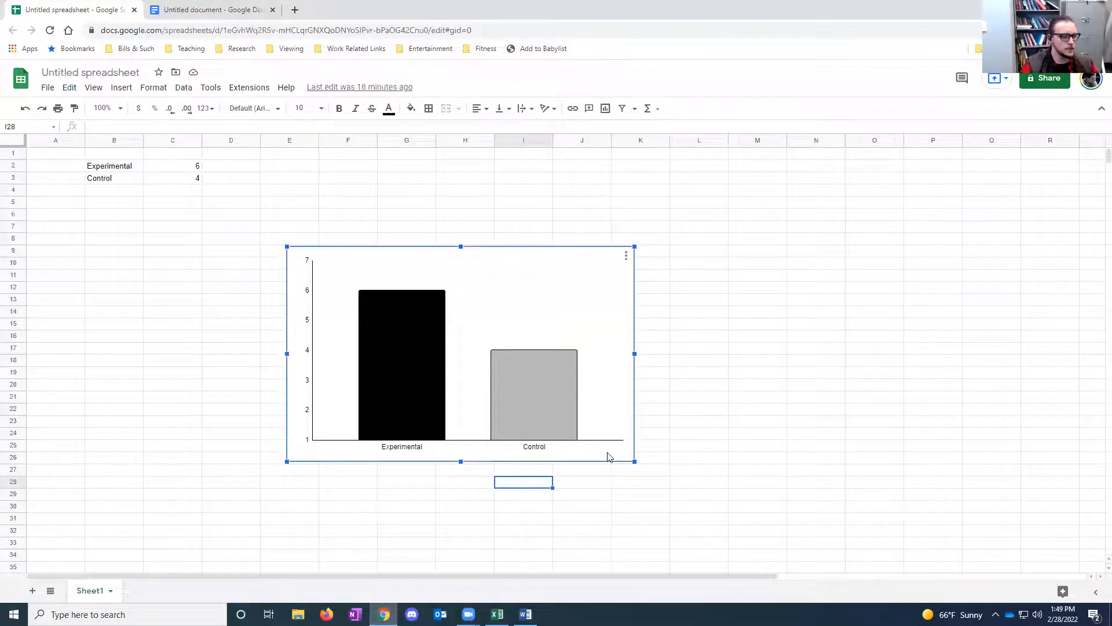
key(Delete)
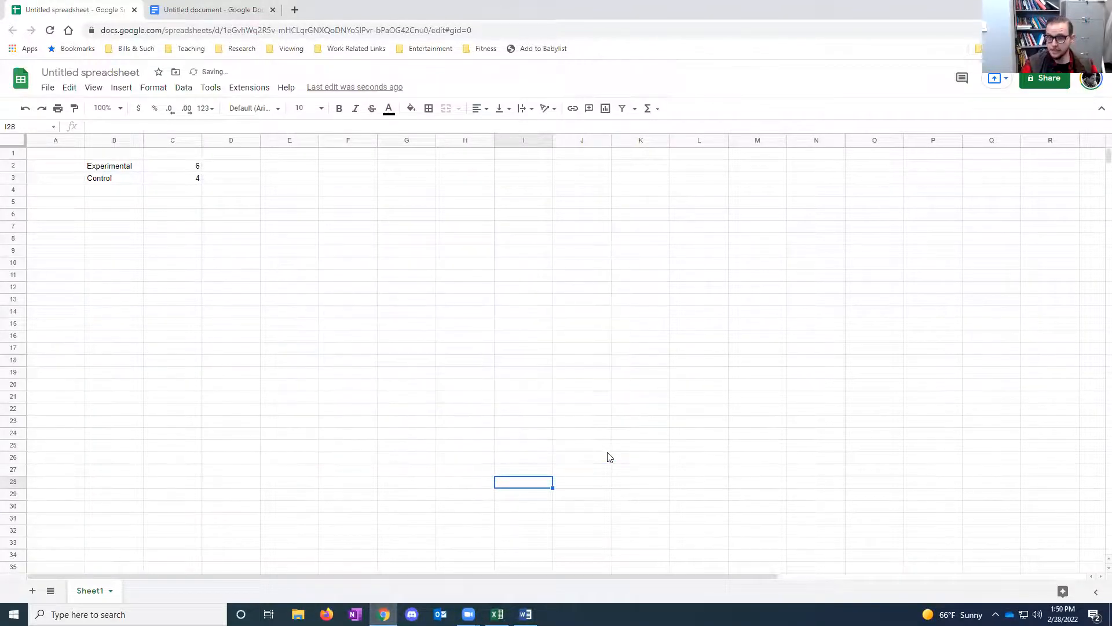
Step: Insert a chart from the Experimental and Control data in B2:C3 and change its type to a column chart
drag(112, 168, 177, 183)
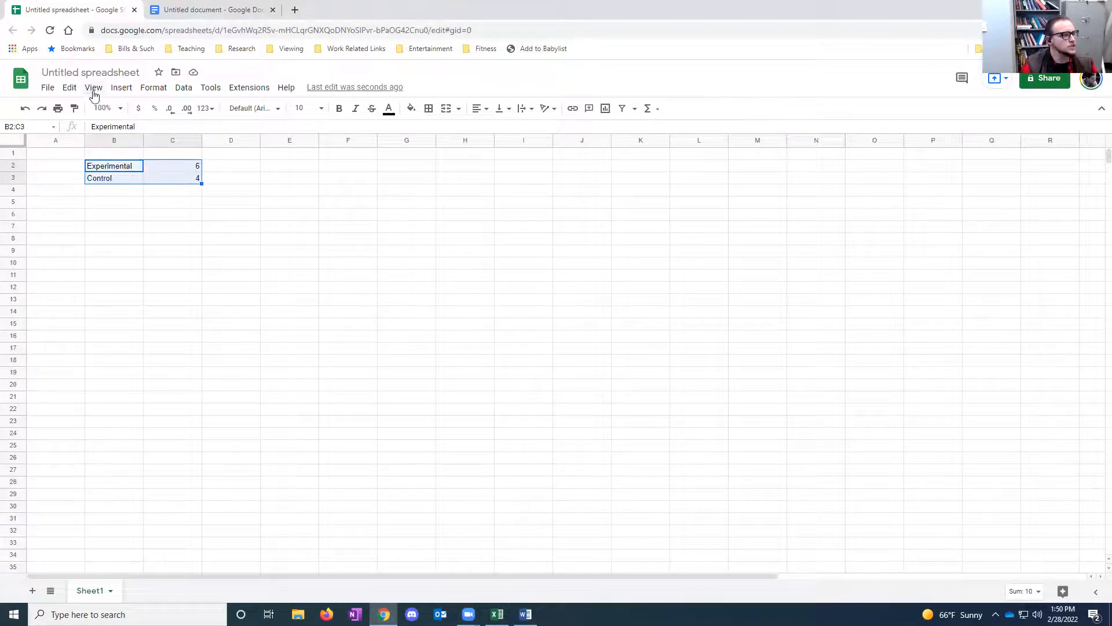
click(119, 91)
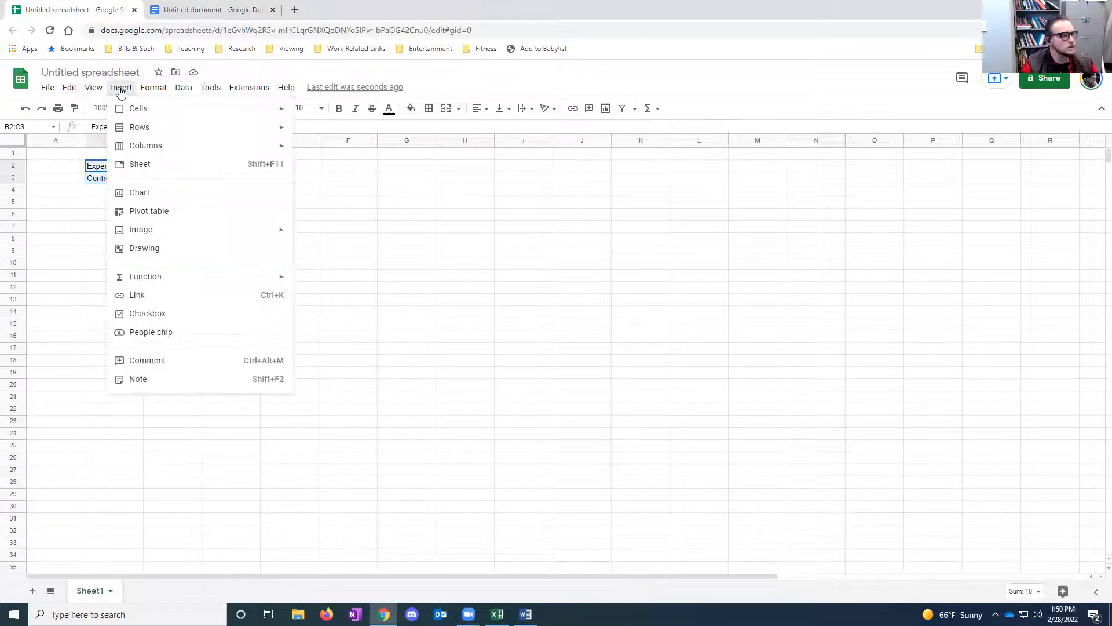
click(139, 193)
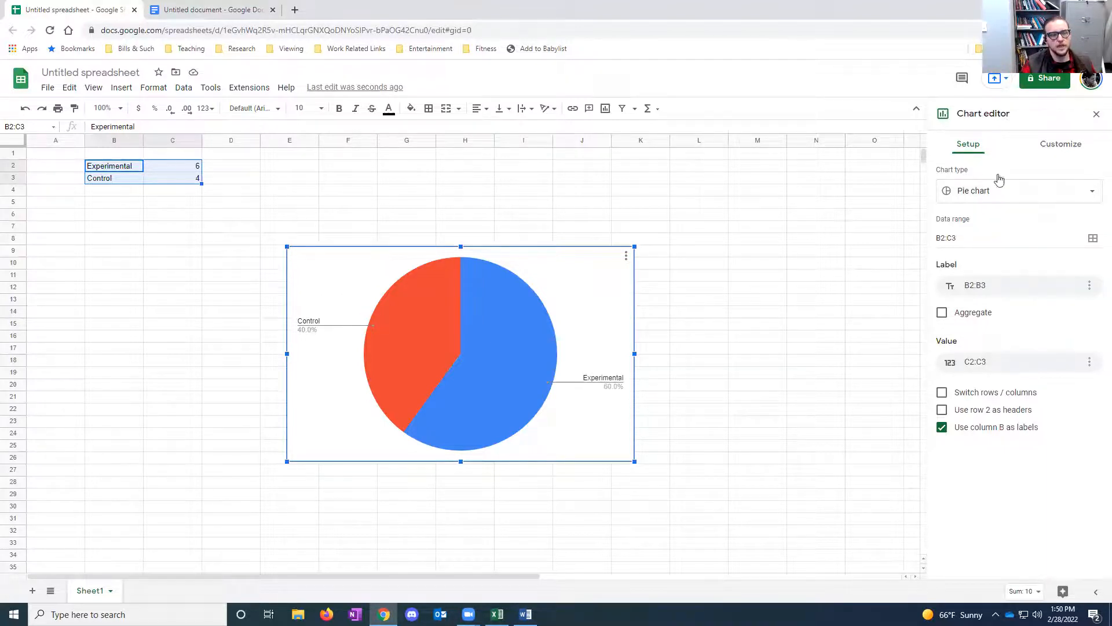
click(1046, 193)
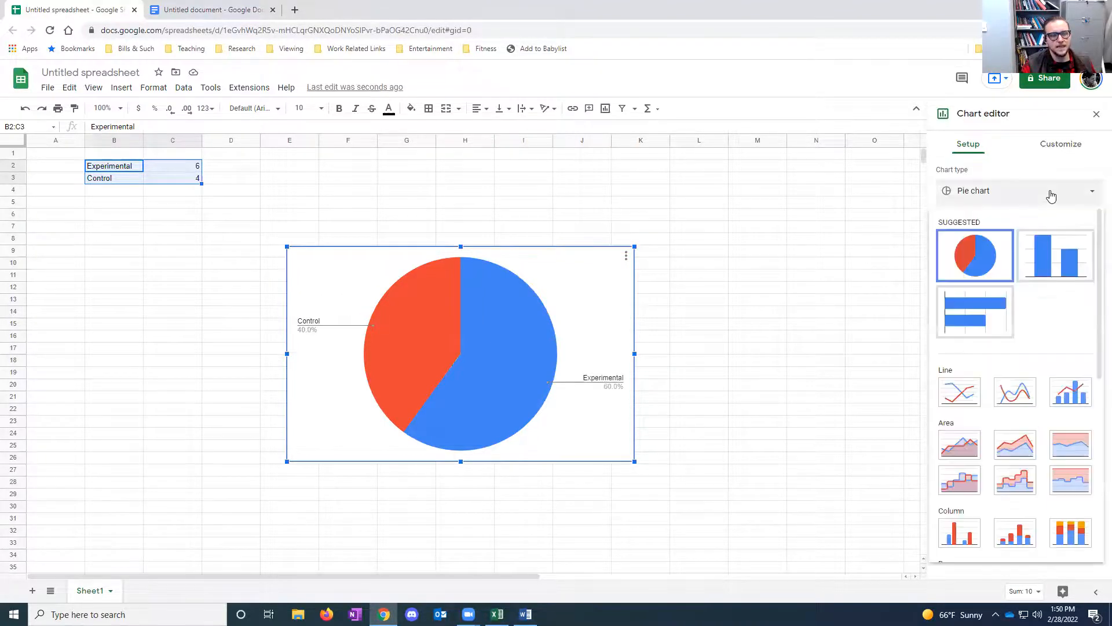
click(1060, 258)
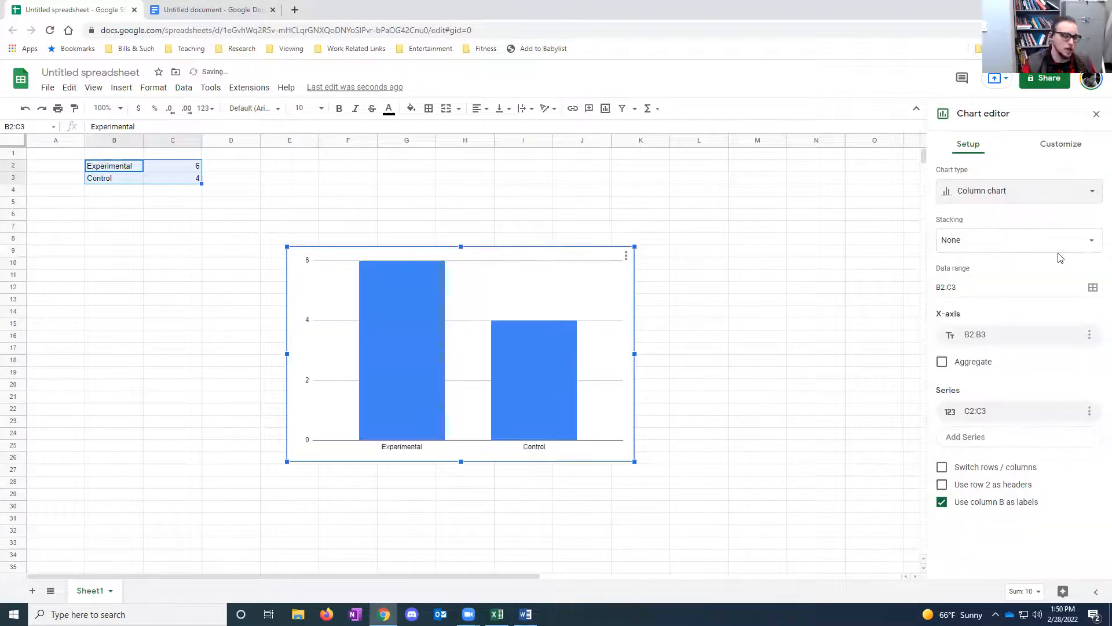
Step: Remove the major gridlines of the vertical axis from the column chart
double_click(515, 261)
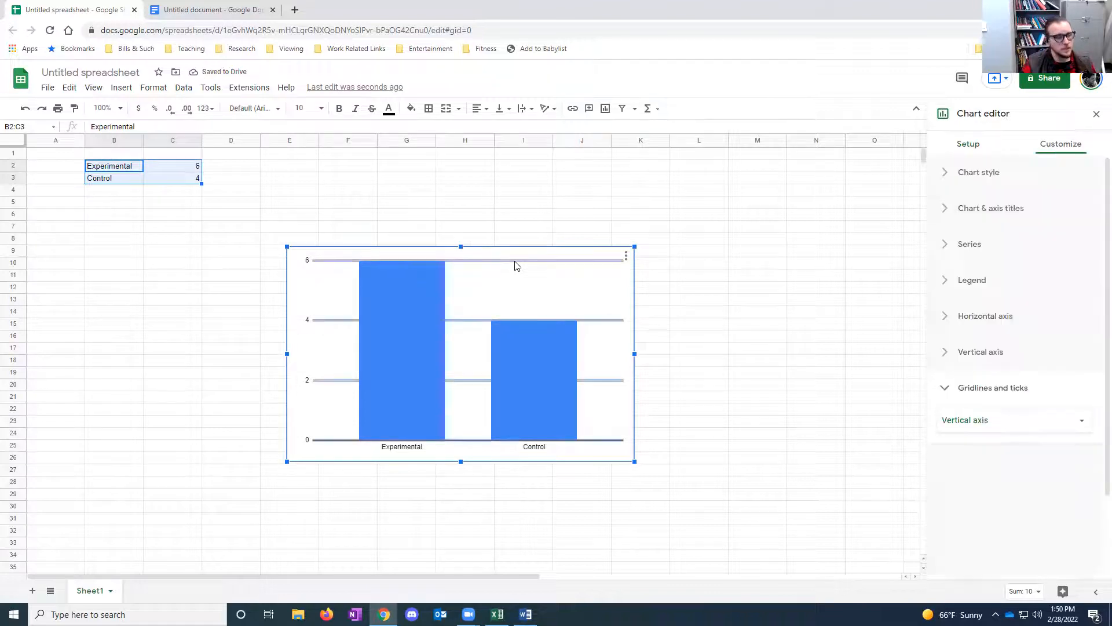
key(Delete)
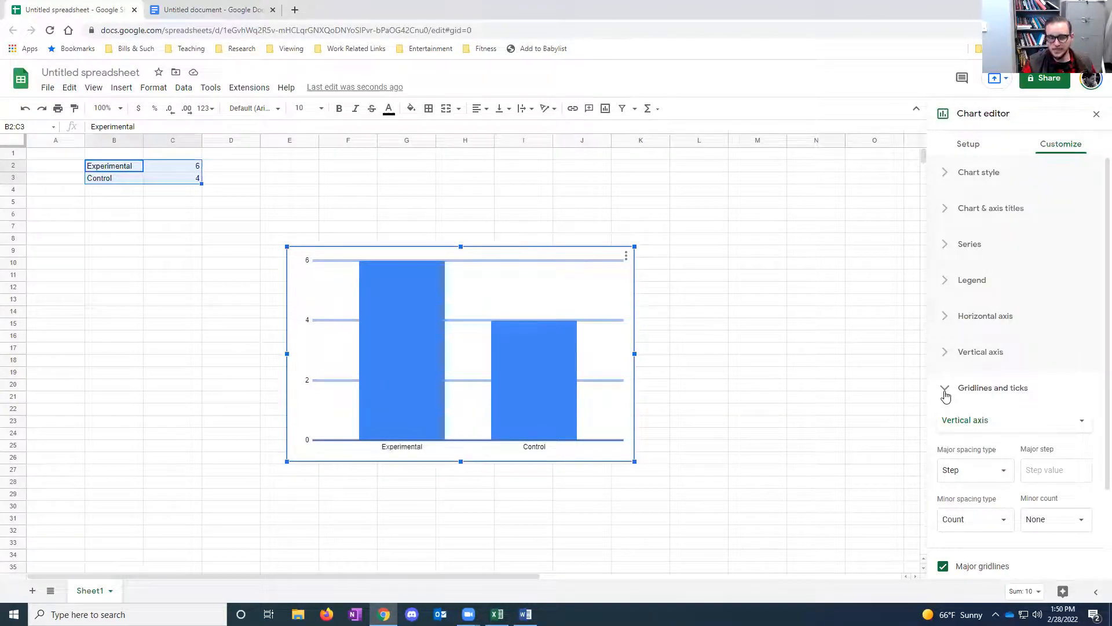
scroll(981, 447, down, 2)
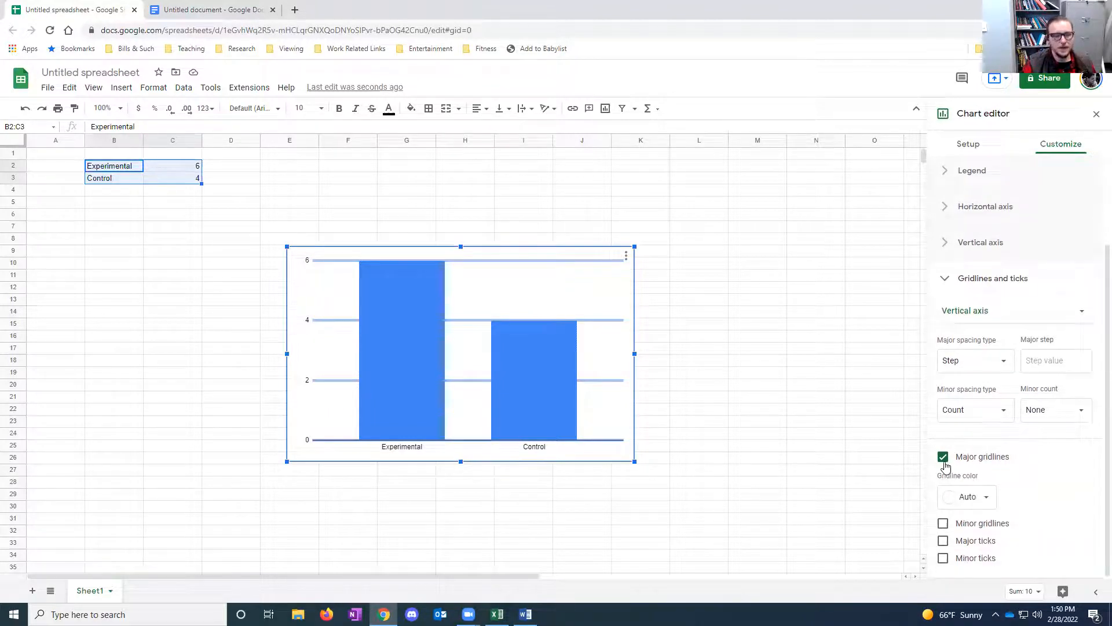
click(943, 458)
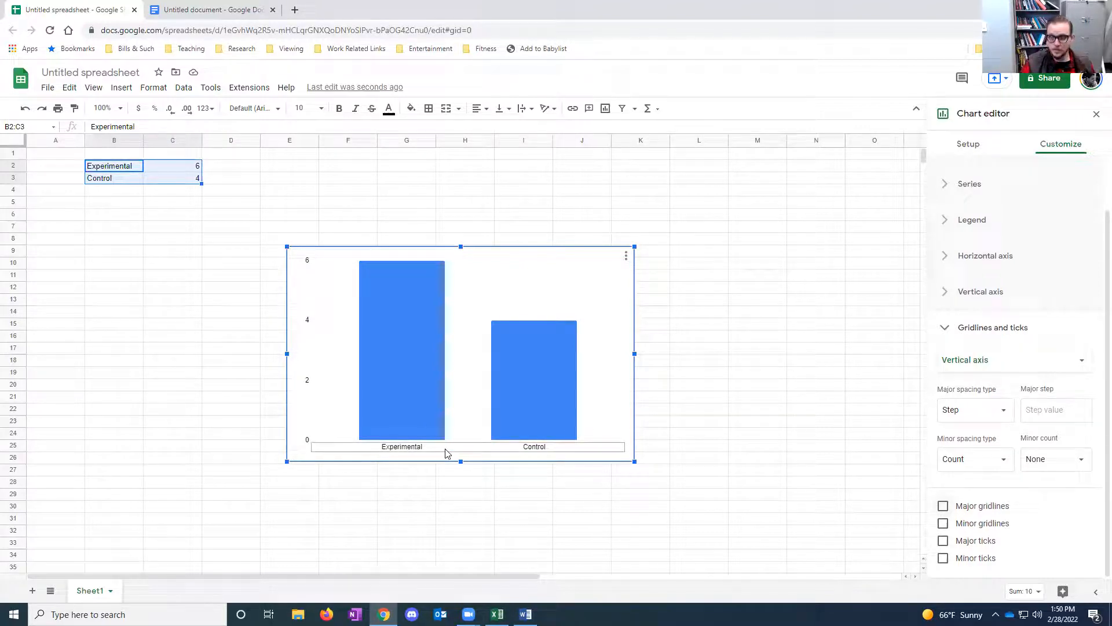
Step: Enable major ticks on the chart's horizontal axis and set their position to None to bring back the baseline
click(422, 452)
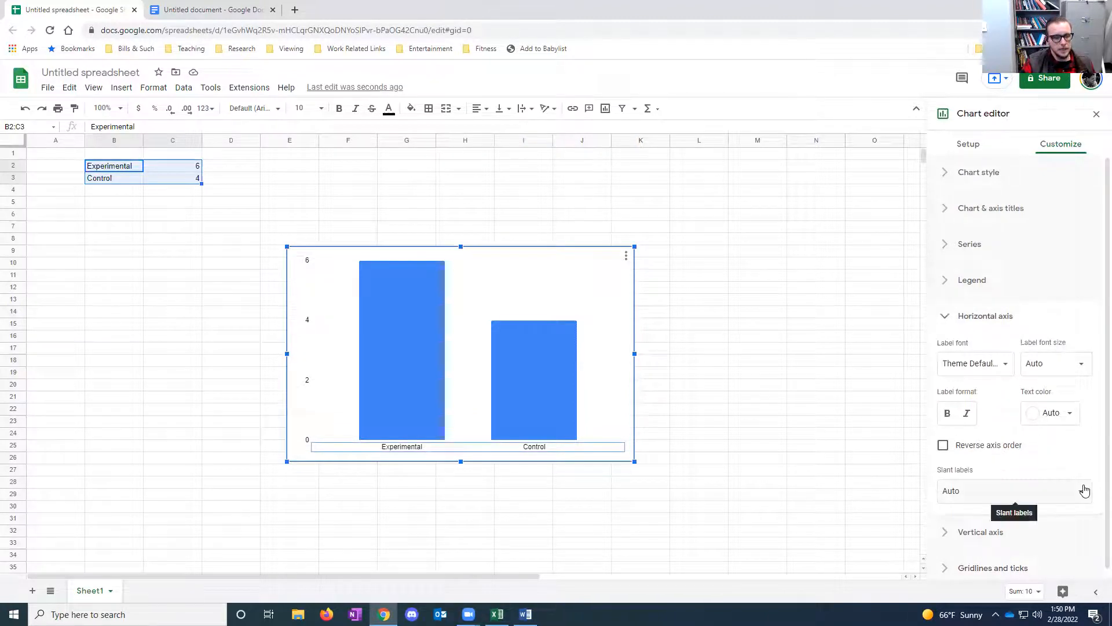
scroll(1085, 491, down, 1)
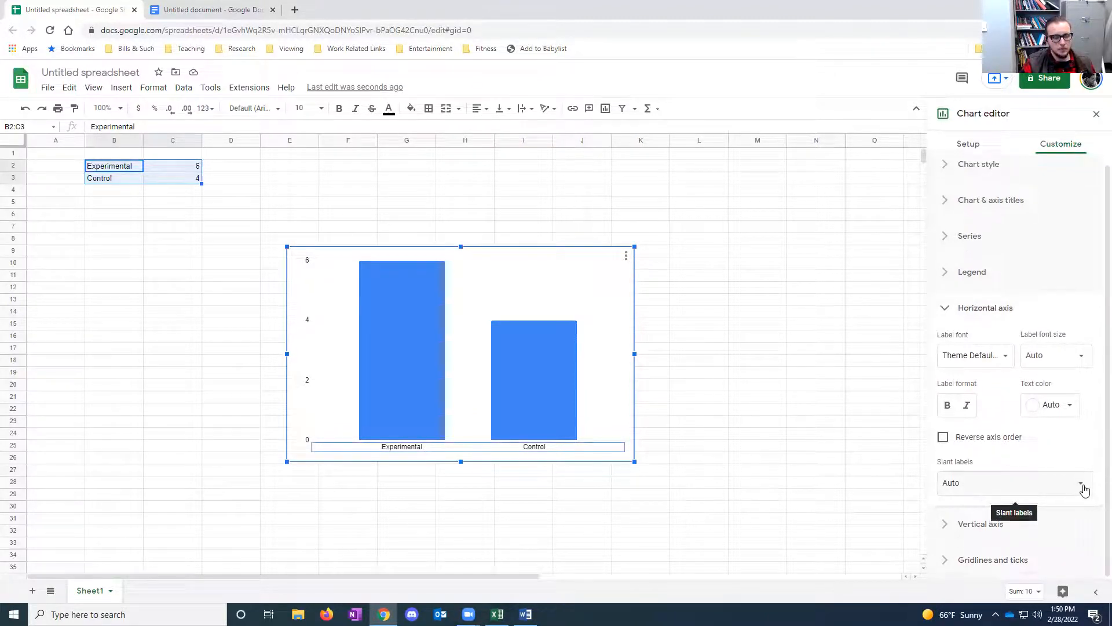
click(942, 566)
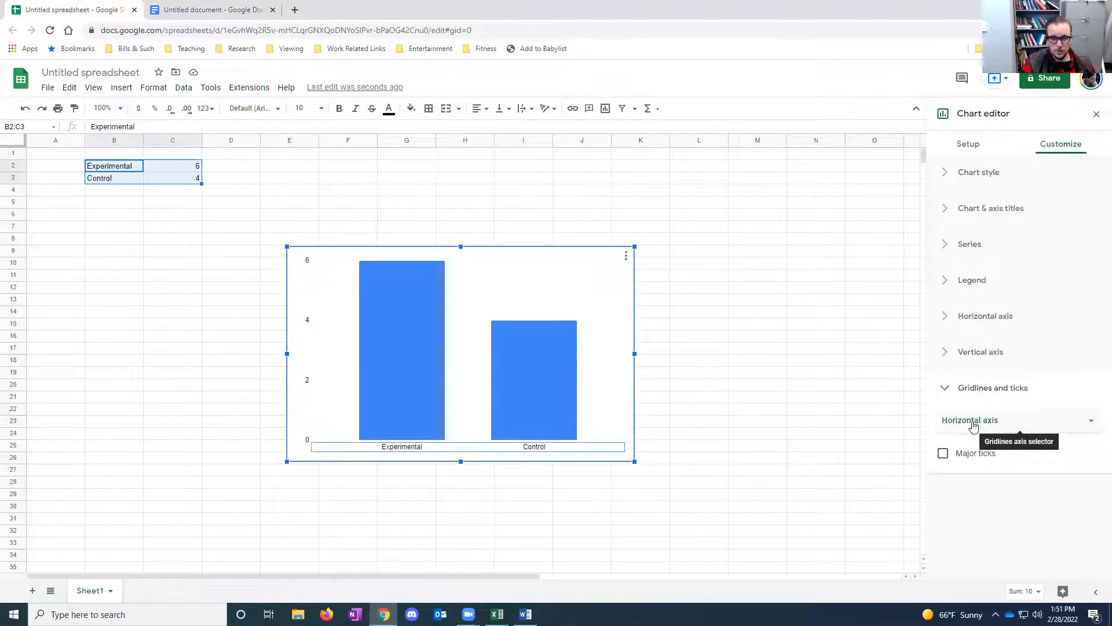
click(942, 455)
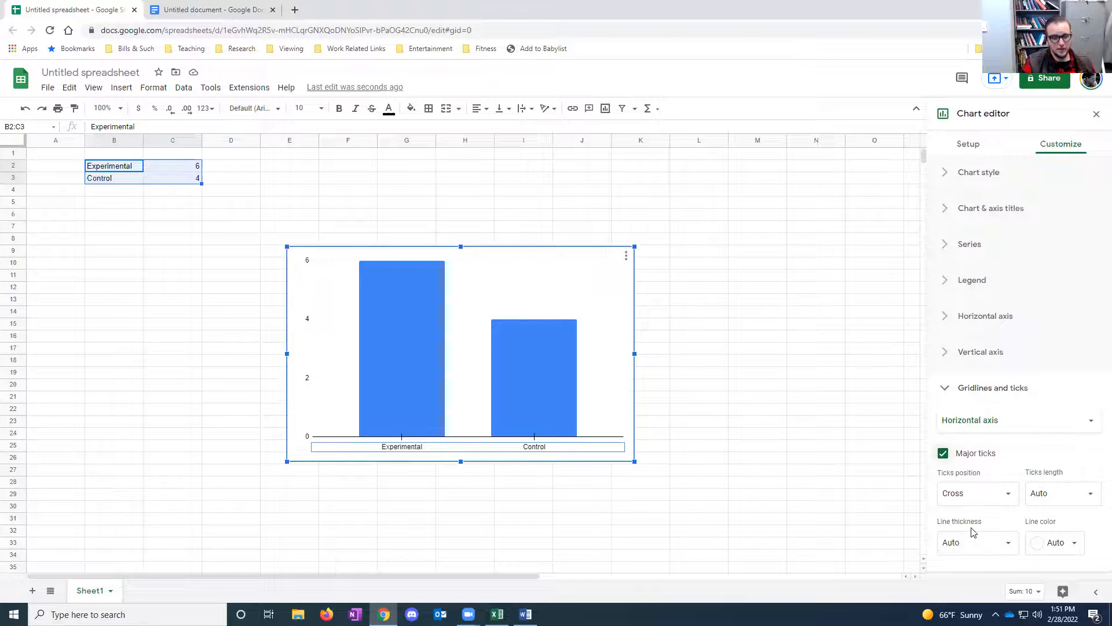
click(1008, 496)
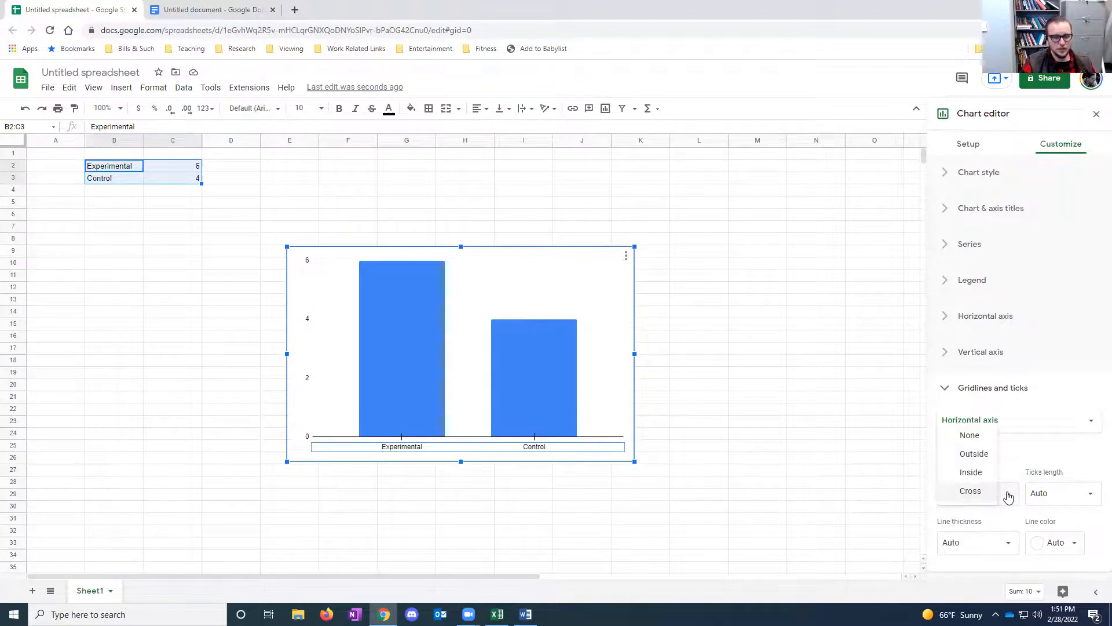
click(971, 436)
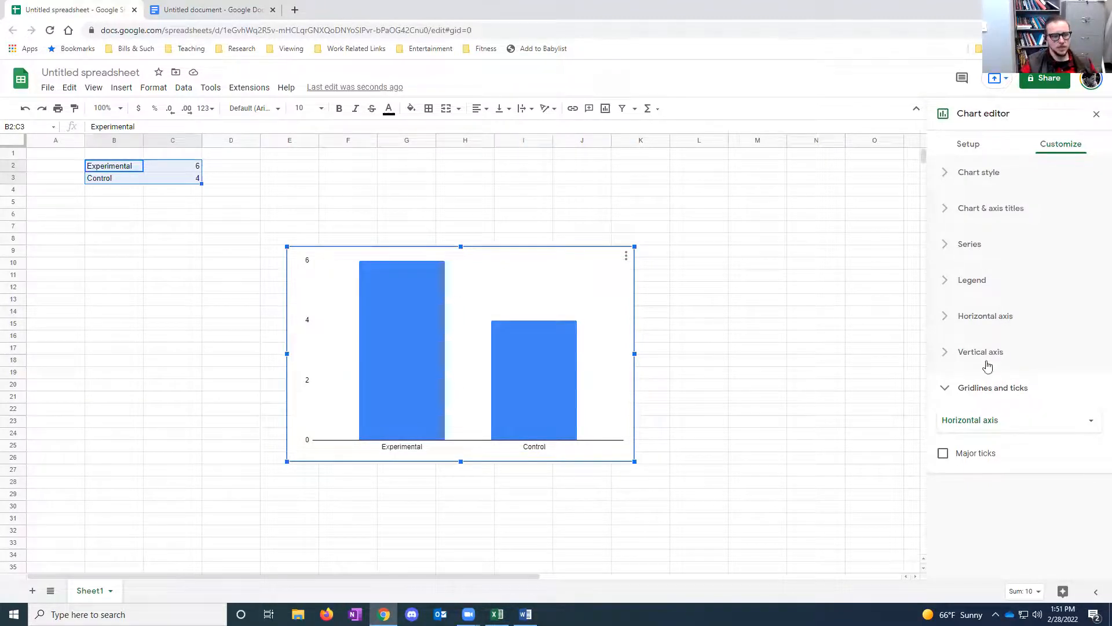
Step: Show the vertical axis line on the column chart and set the axis minimum to 1 and maximum to 7
click(947, 355)
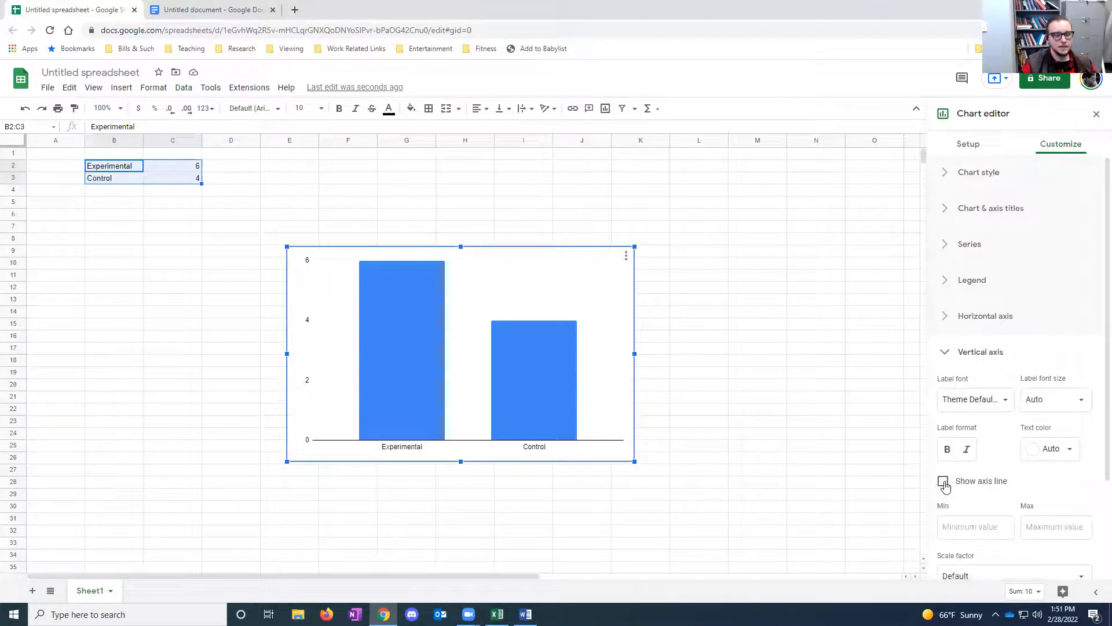
click(944, 483)
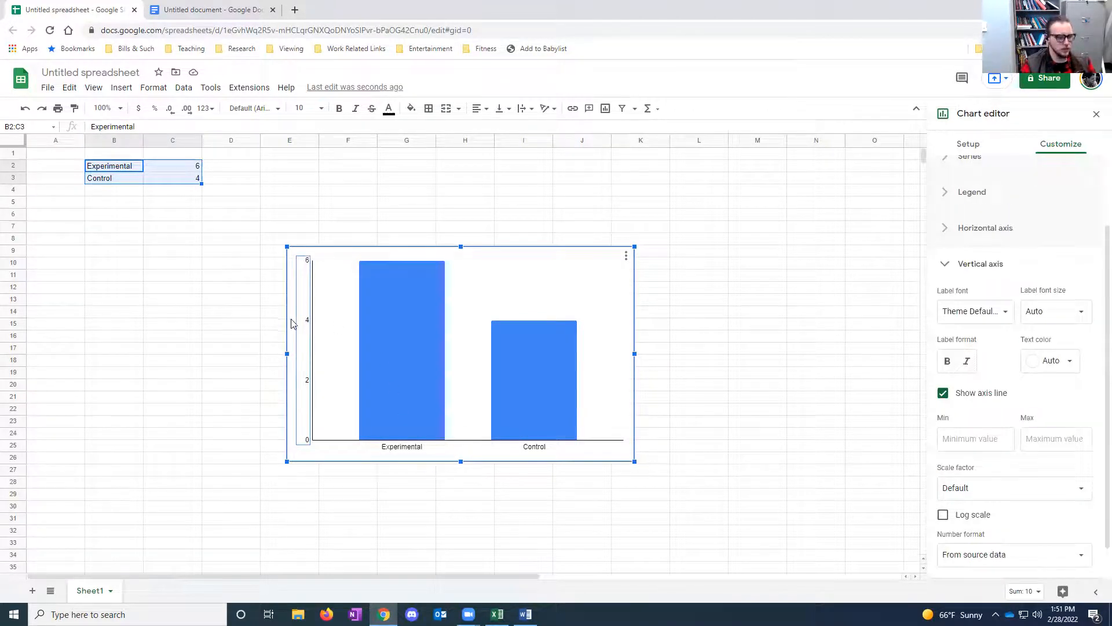
scroll(1053, 449, down, 1)
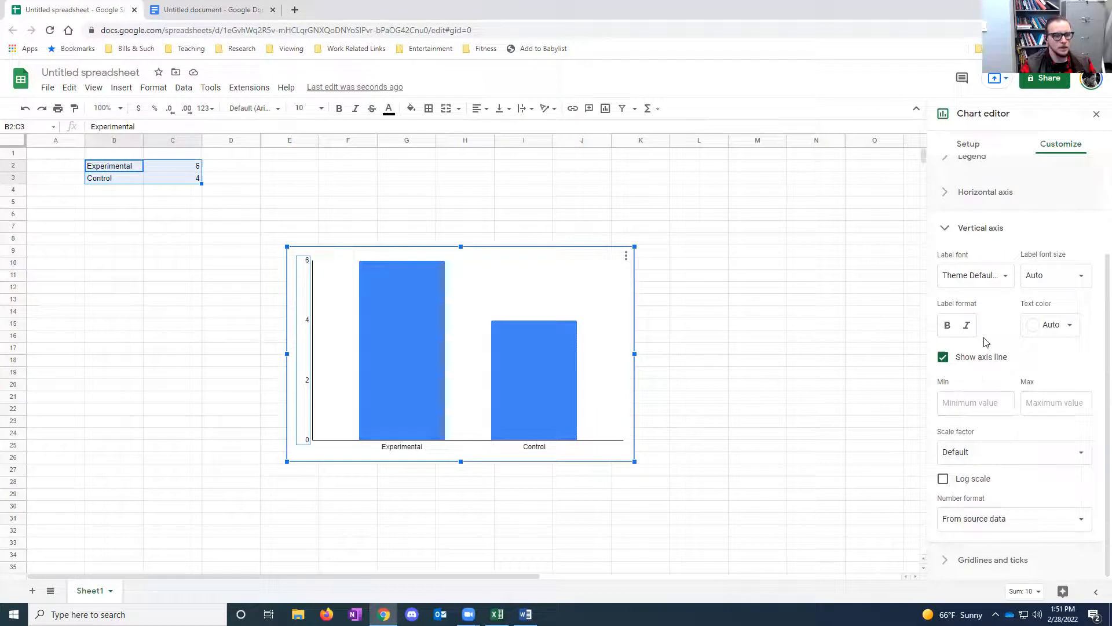
click(951, 402)
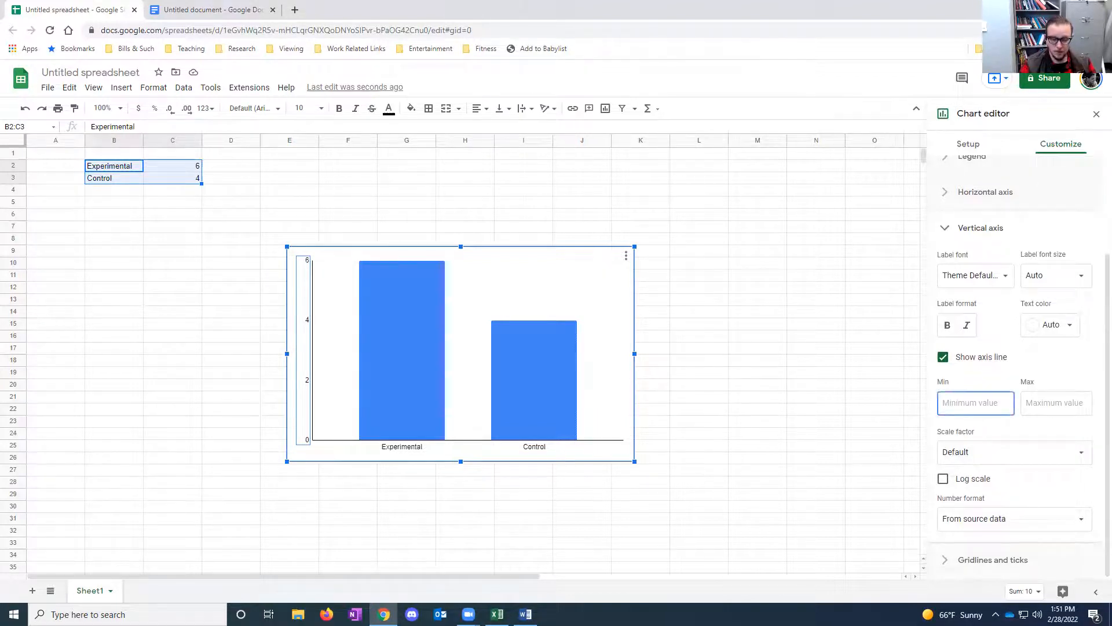
text(1)
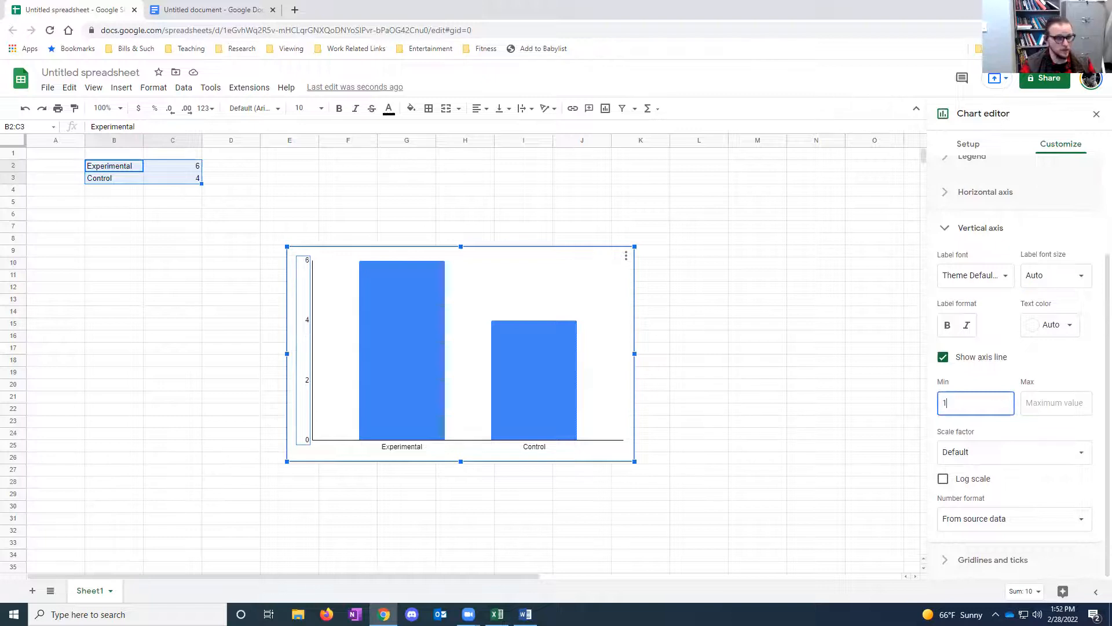
click(1051, 405)
text(7)
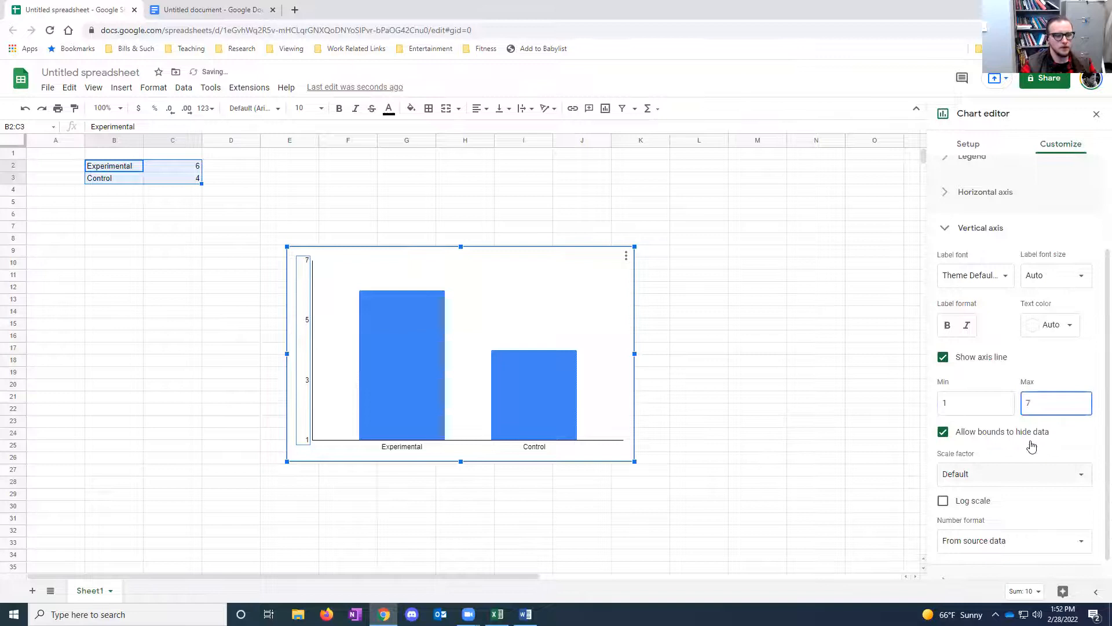
Step: Set the major step of the vertical axis to 1 so every whole number is labeled
scroll(1055, 439, down, 1)
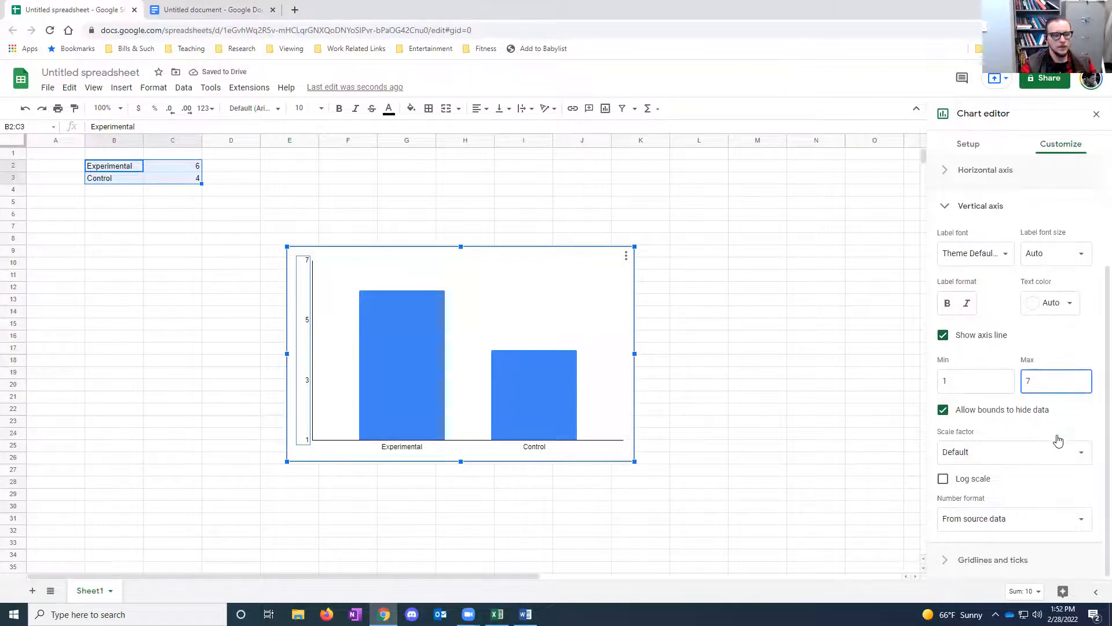
click(948, 560)
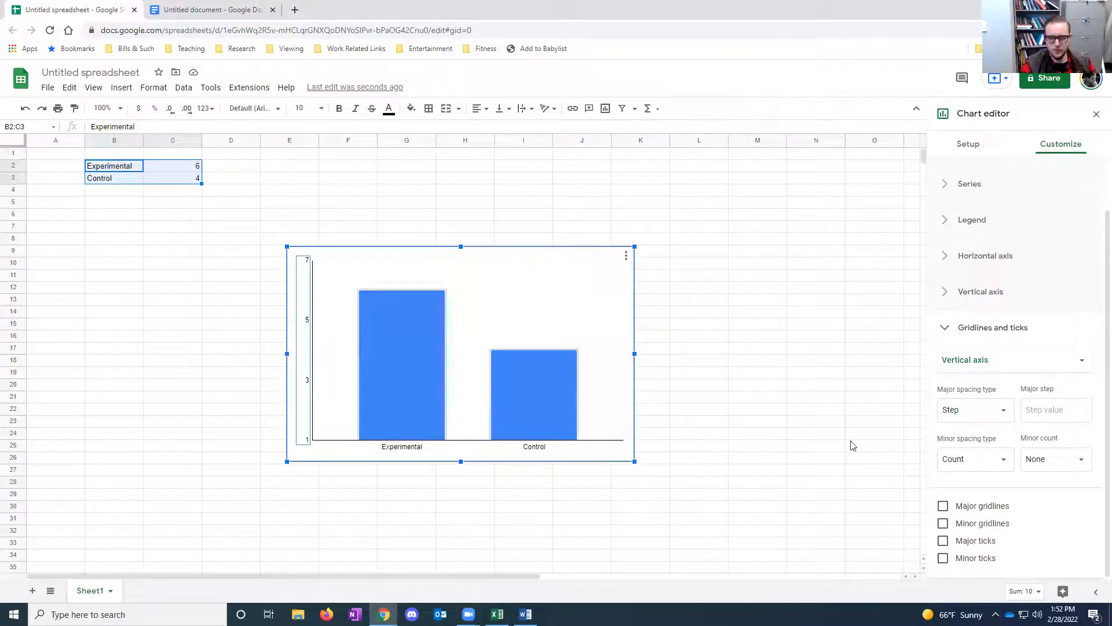
click(1055, 410)
text(1)
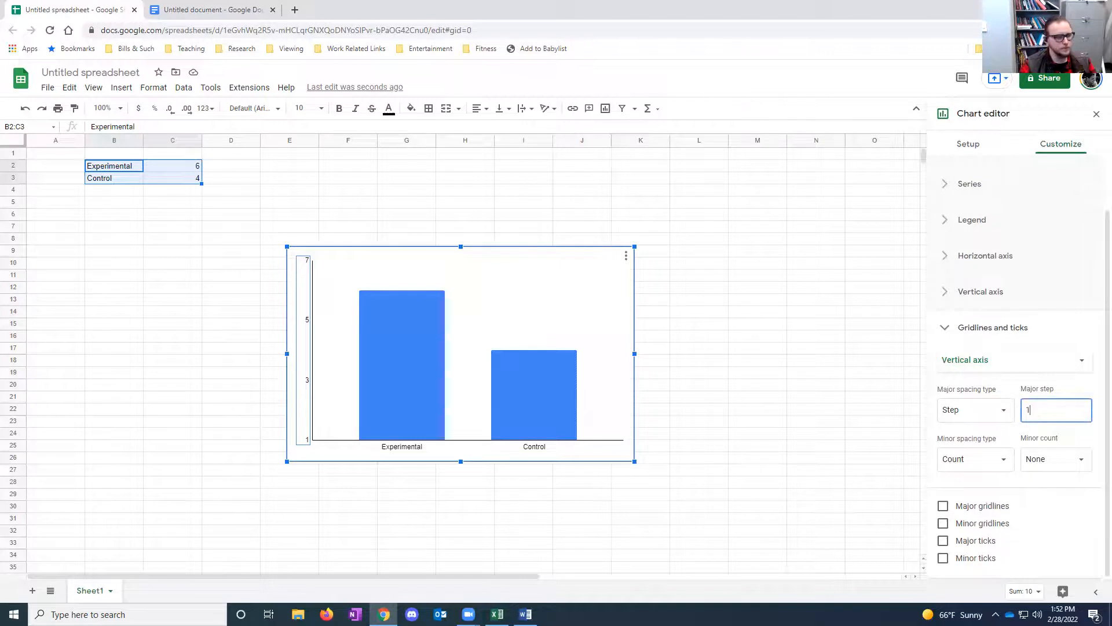
click(1085, 434)
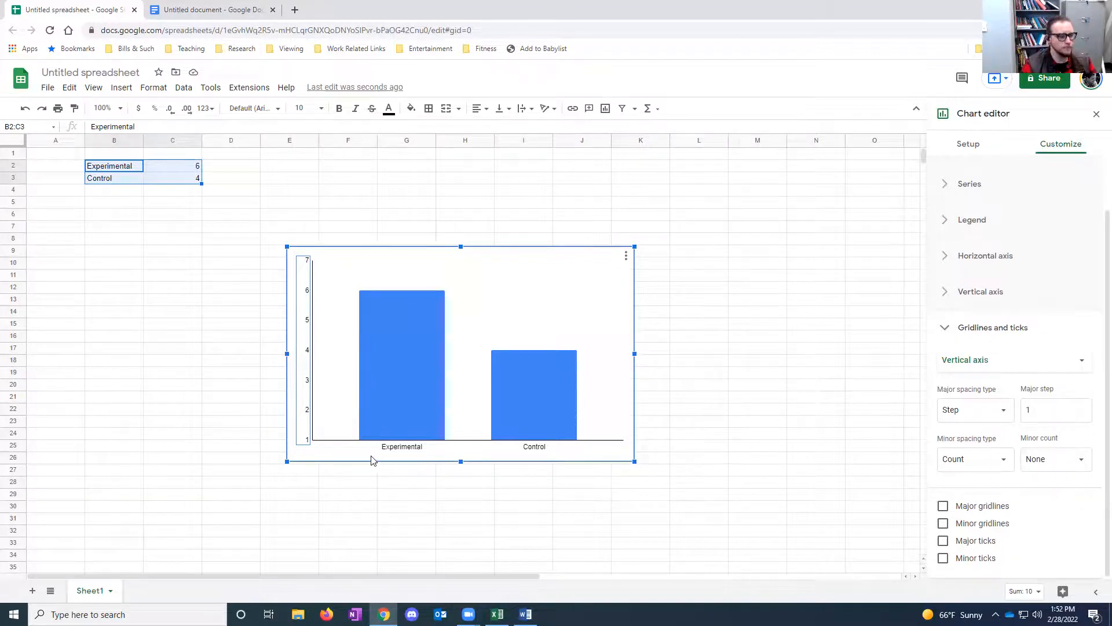
click(322, 461)
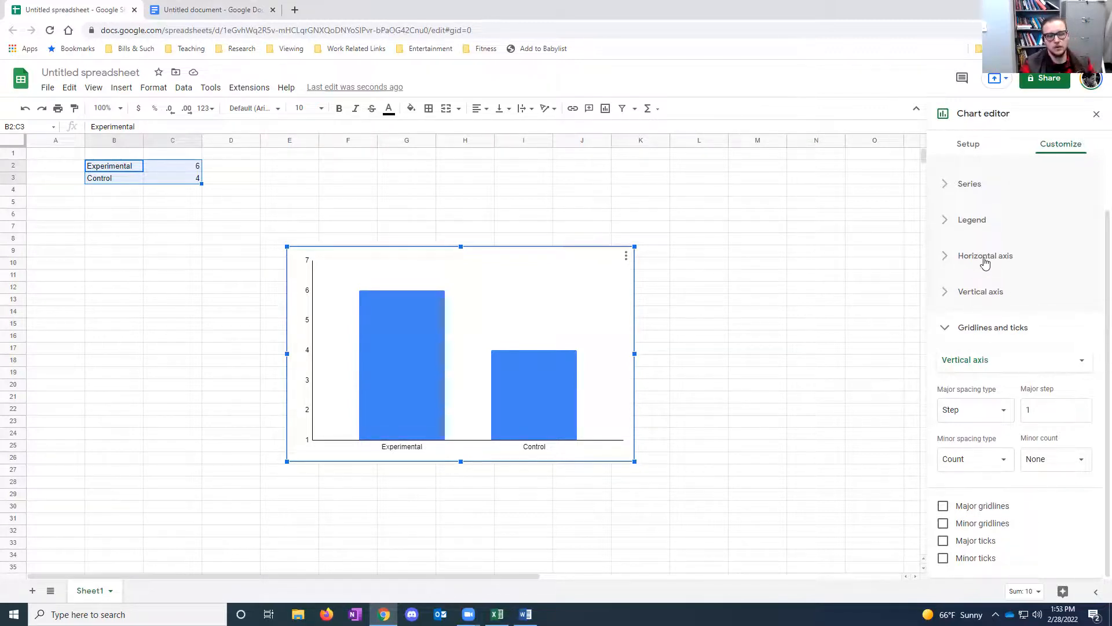
Step: Review the chart's vertical axis settings, including the axis line and the minimum and maximum bounds
click(941, 299)
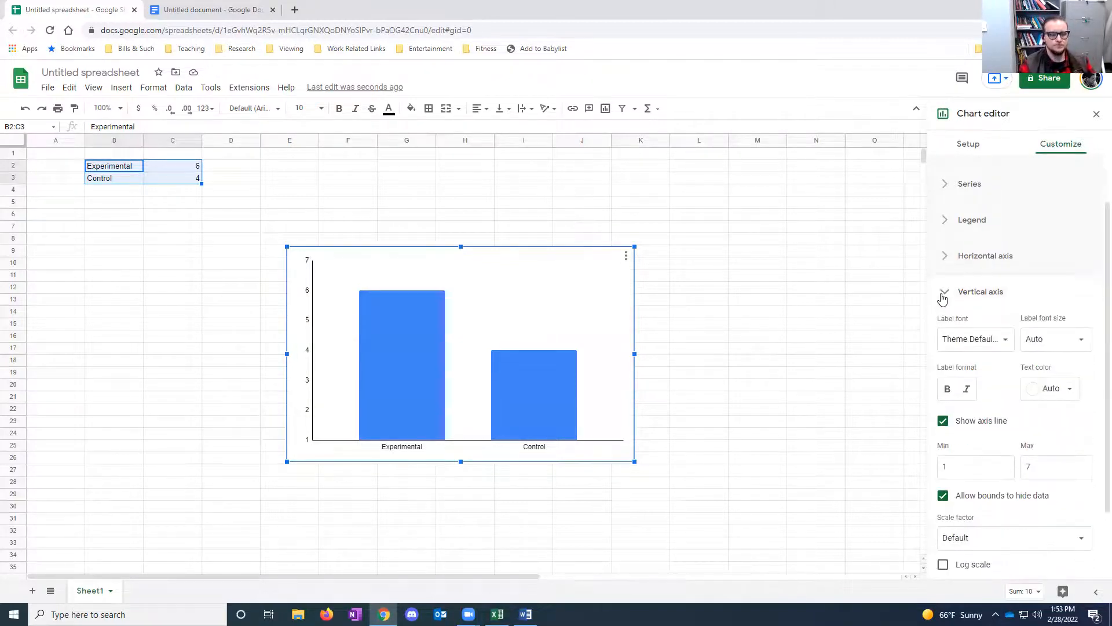
scroll(1031, 381, down, 1)
scroll(1030, 381, down, 2)
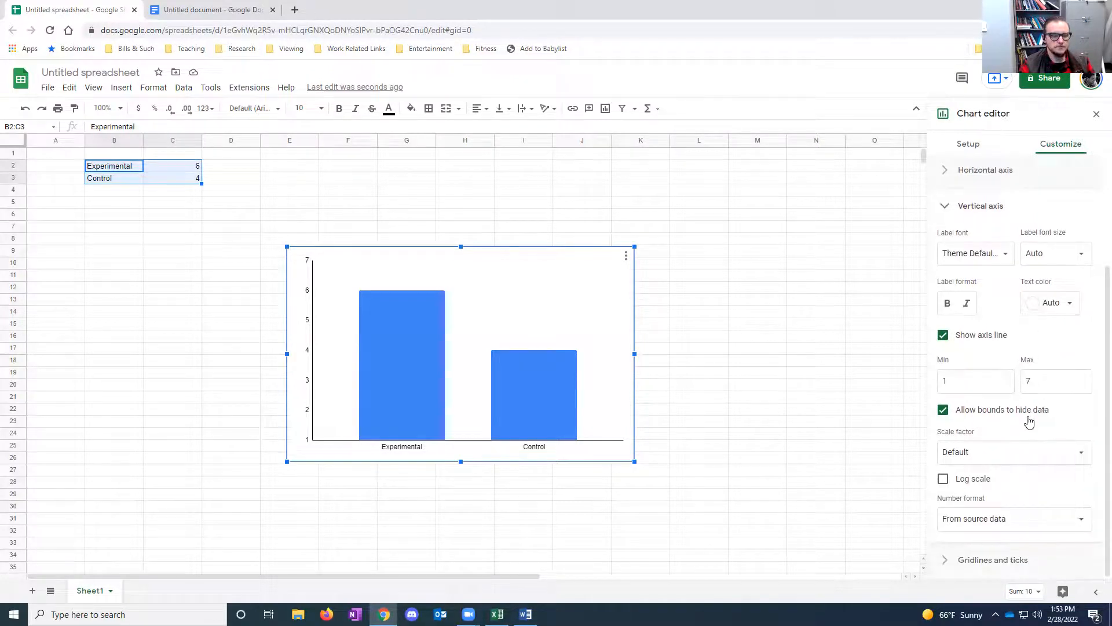
scroll(1001, 290, up, 3)
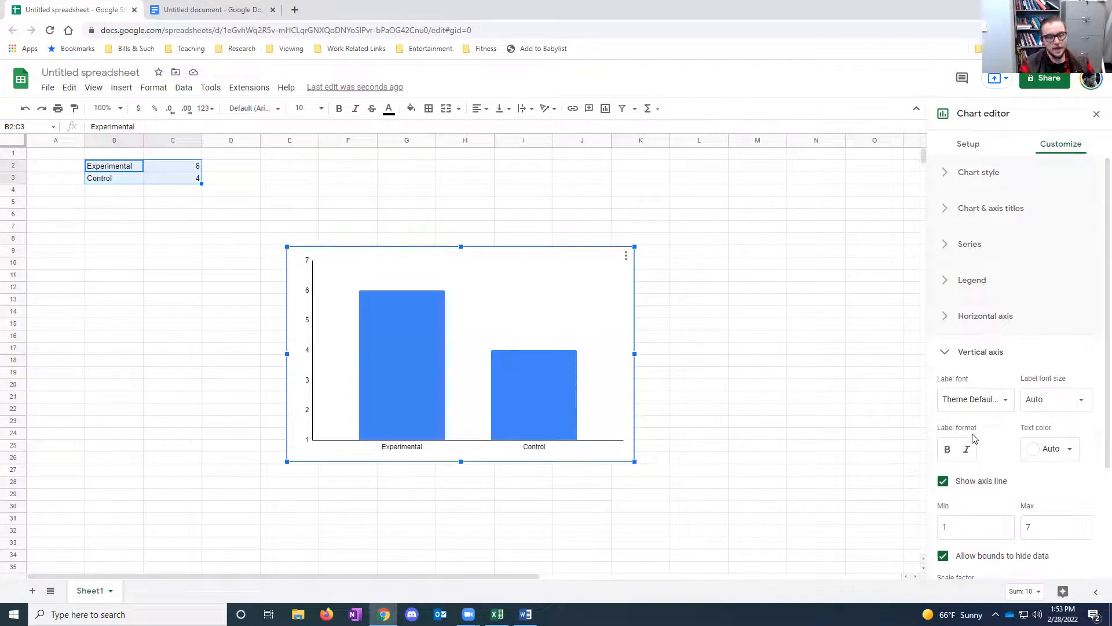
scroll(965, 449, down, 3)
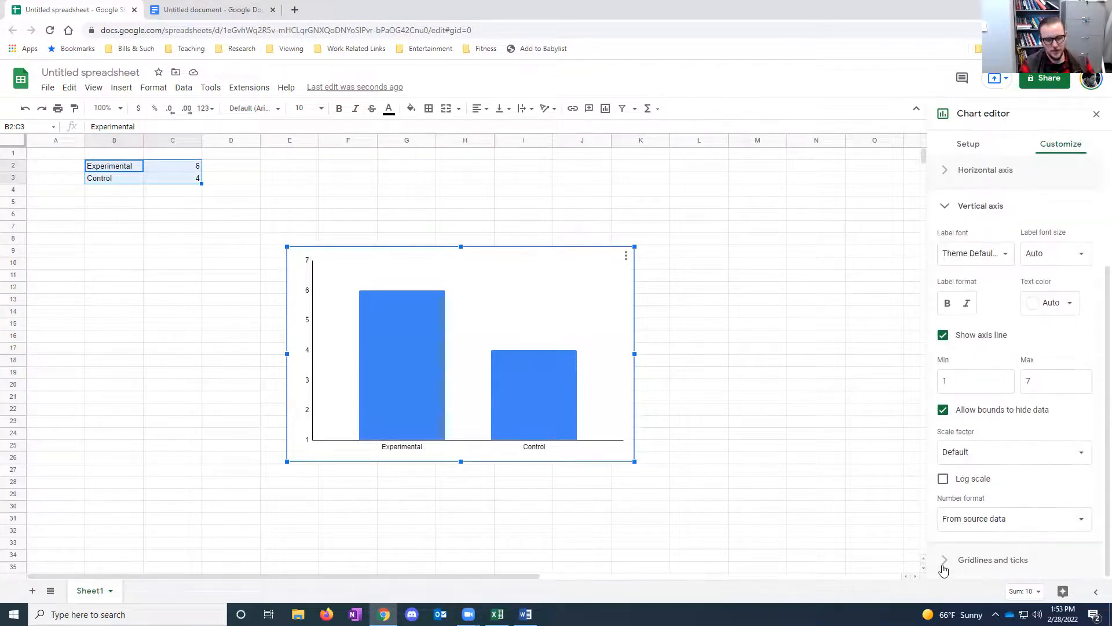
scroll(985, 406, up, 3)
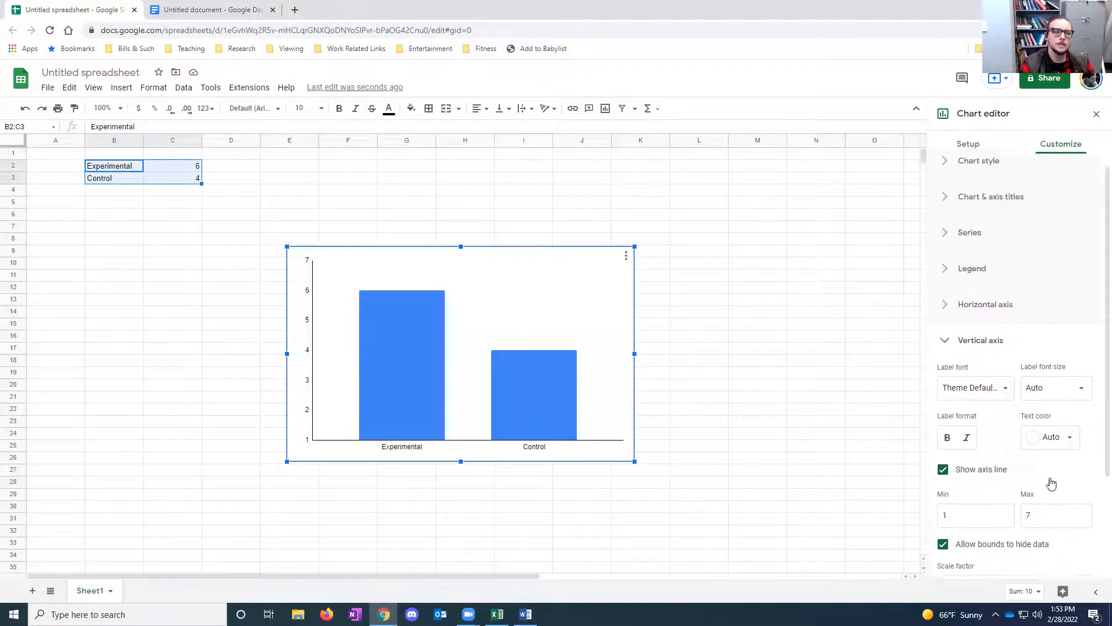
click(948, 352)
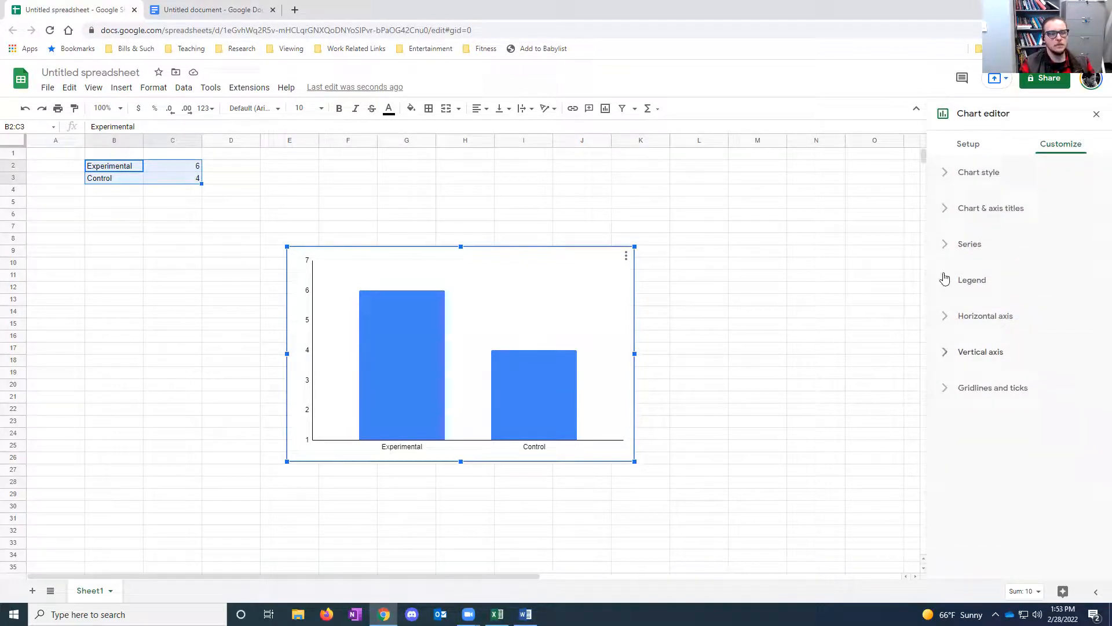
Step: Title the vertical axis "Dependent Measure", checking the wording against the chart in the Word document
click(943, 210)
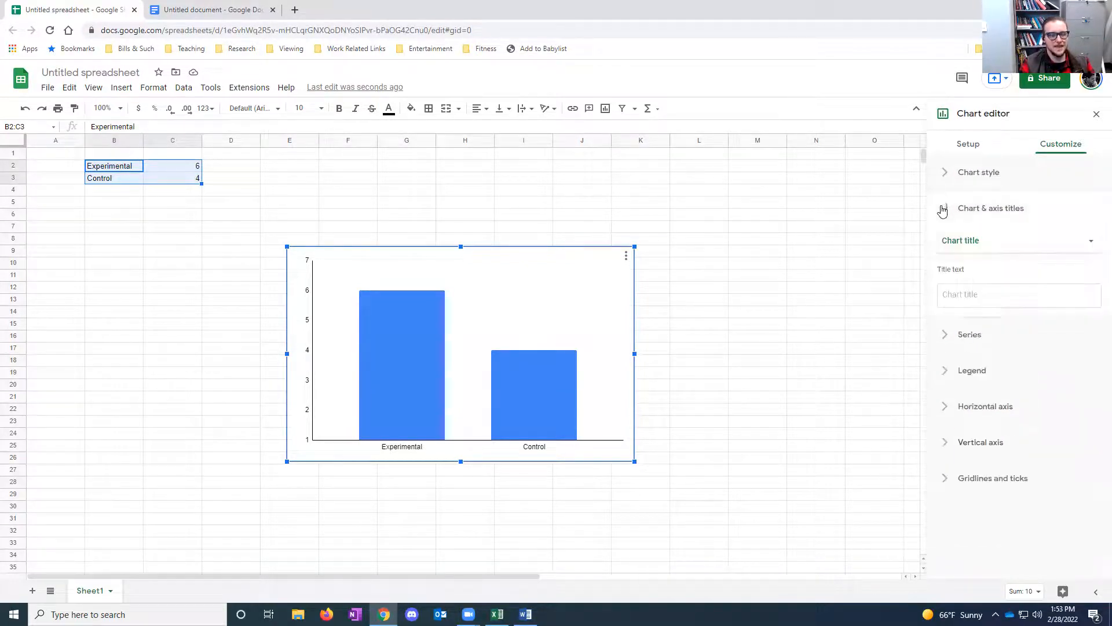
click(1011, 246)
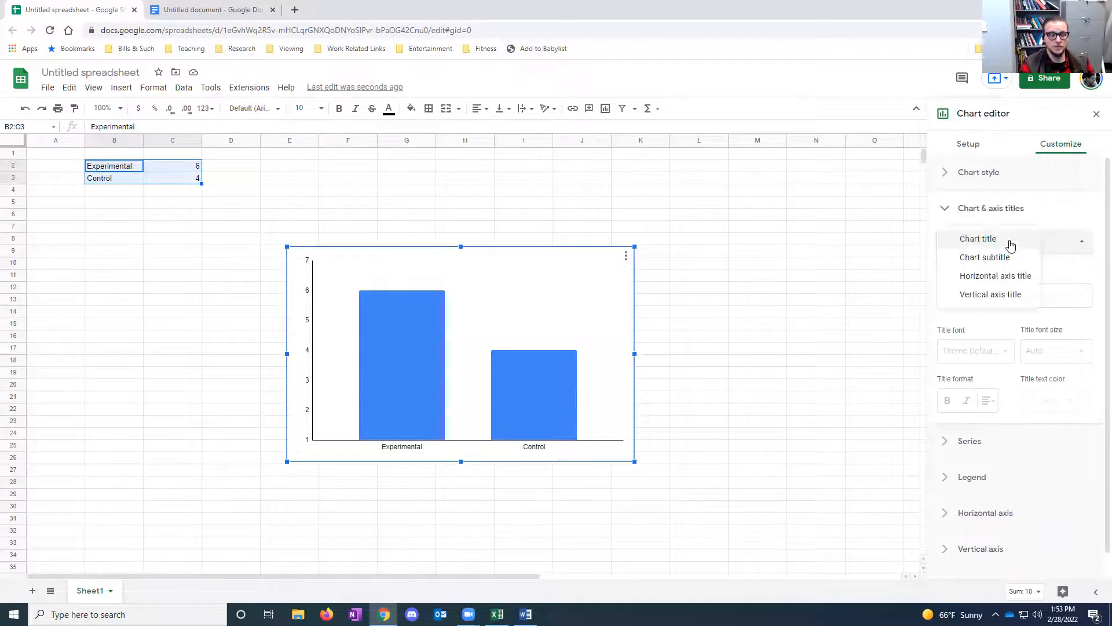
click(993, 295)
click(987, 291)
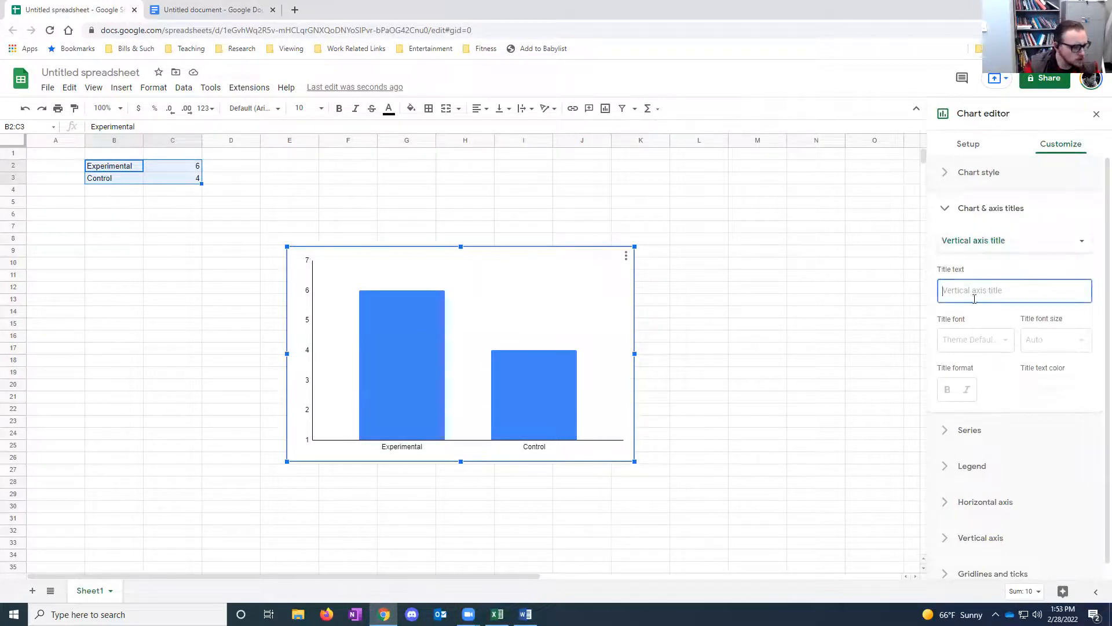
click(526, 614)
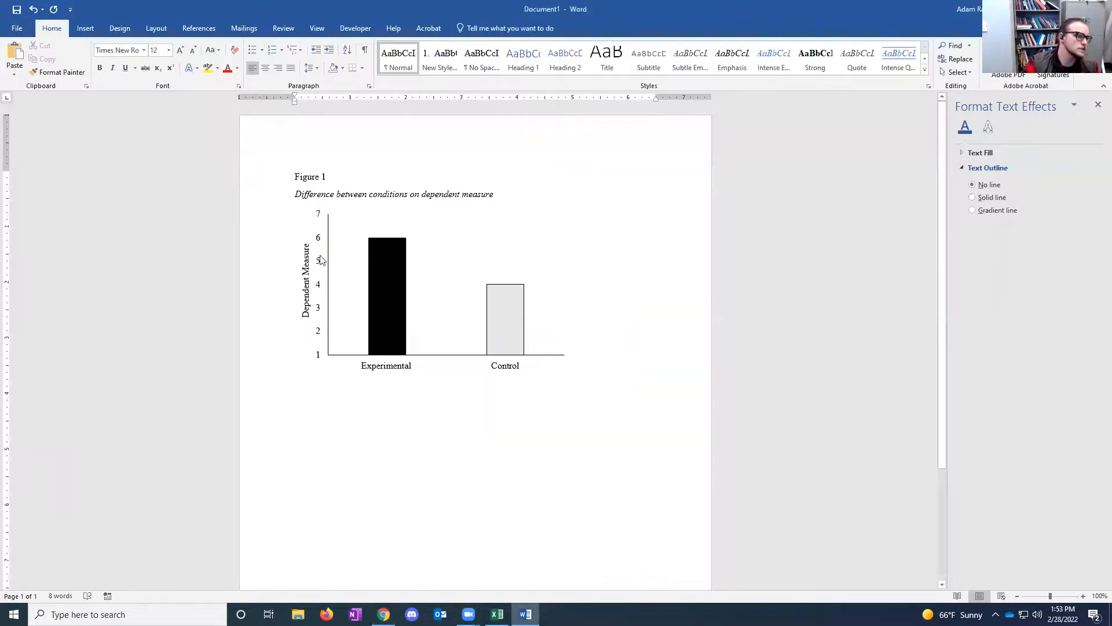
click(384, 613)
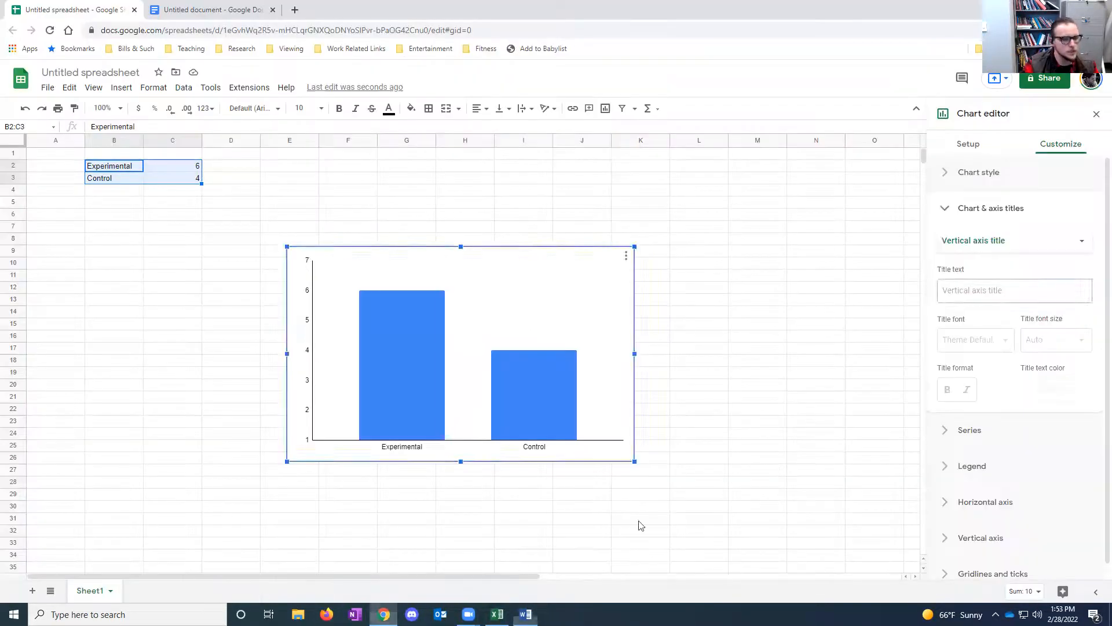
text(Deoend)
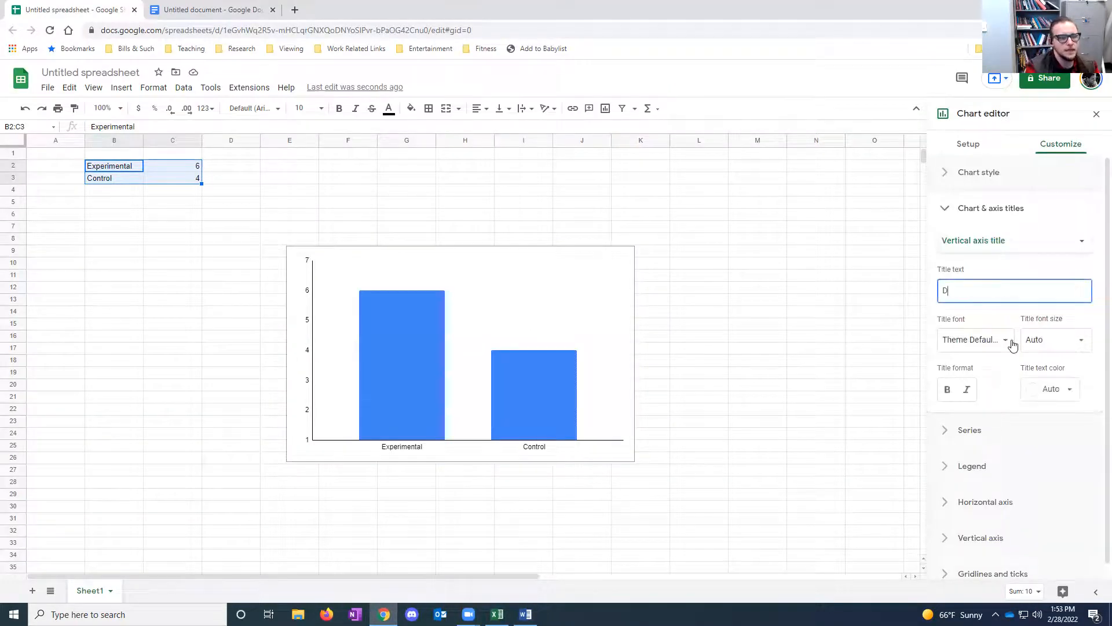
key(BackSpace)
key(BackSpace)
key(BackSpace)
key(BackSpace)
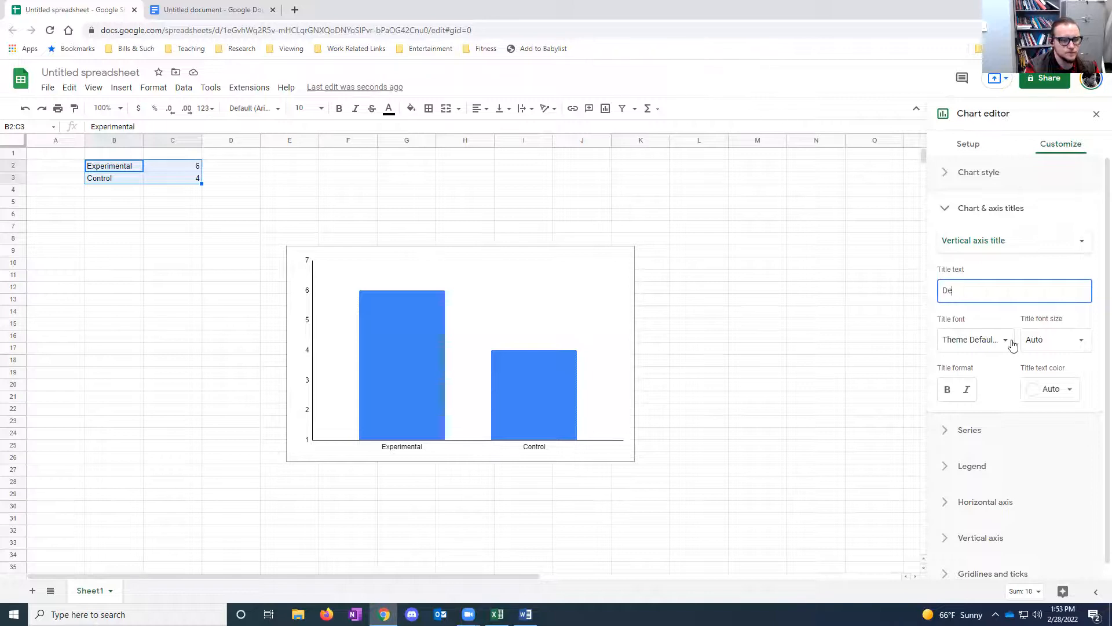
text(pendent Measure)
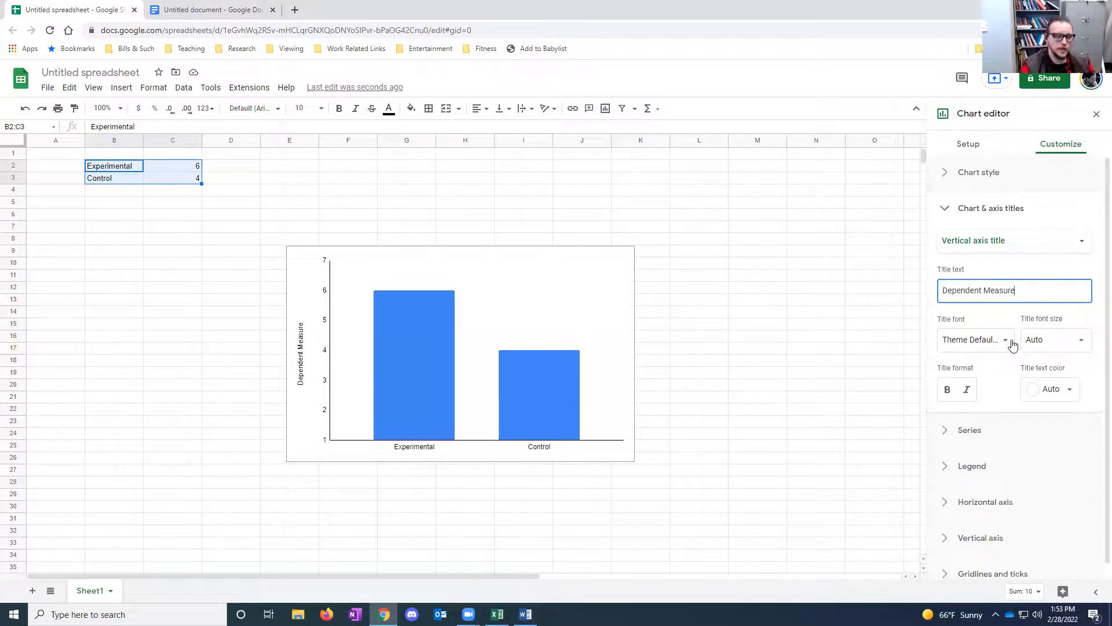
Step: Set the font of the vertical axis title to Courier New
click(1011, 346)
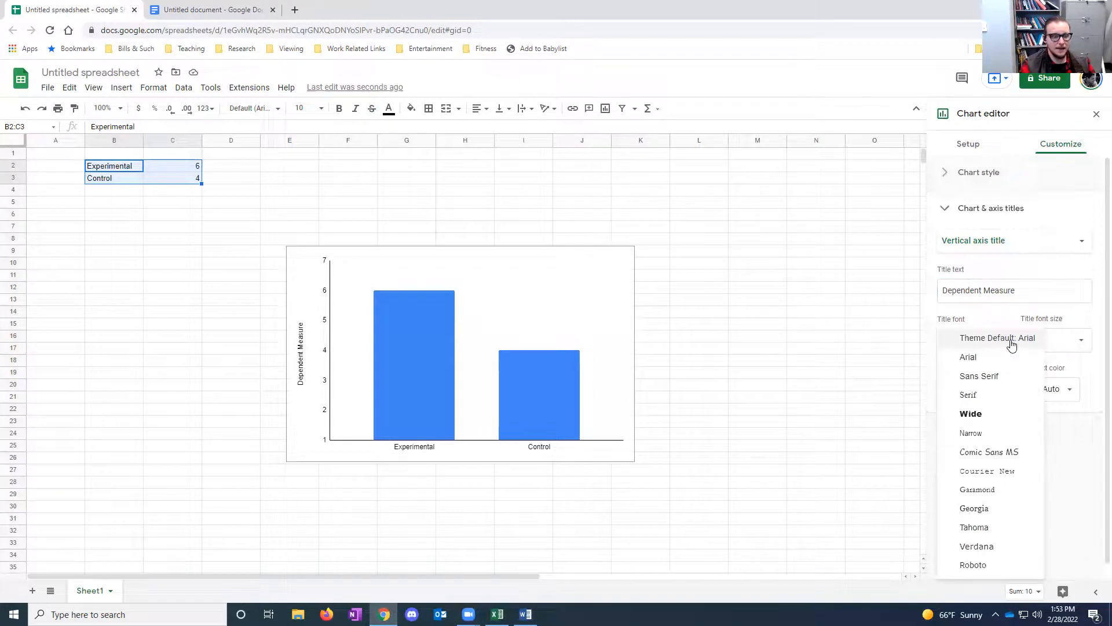
click(998, 473)
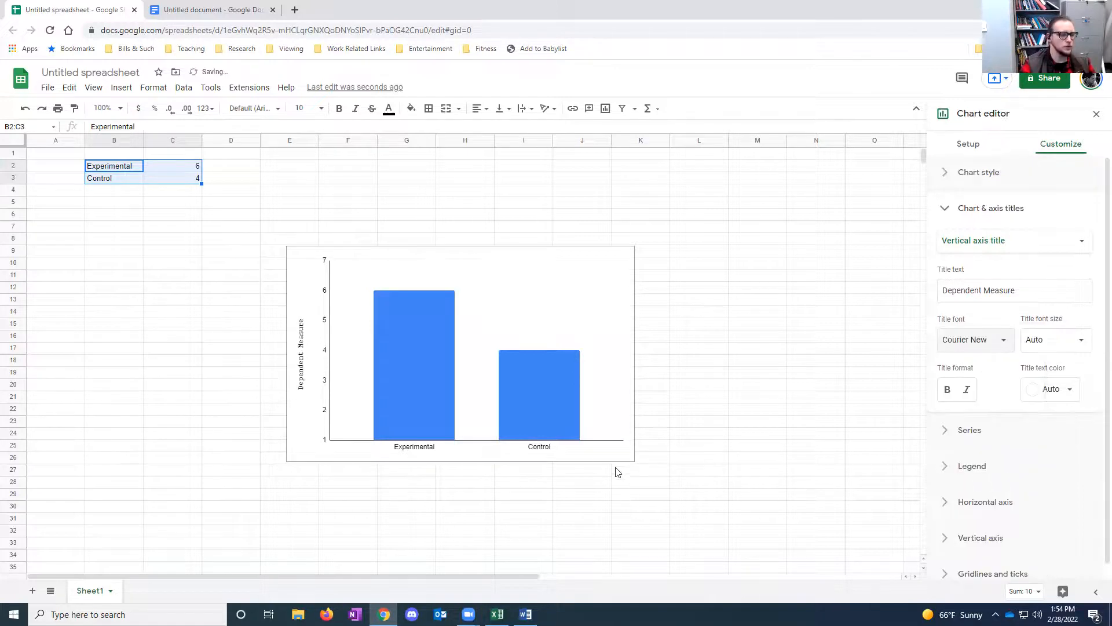
click(547, 453)
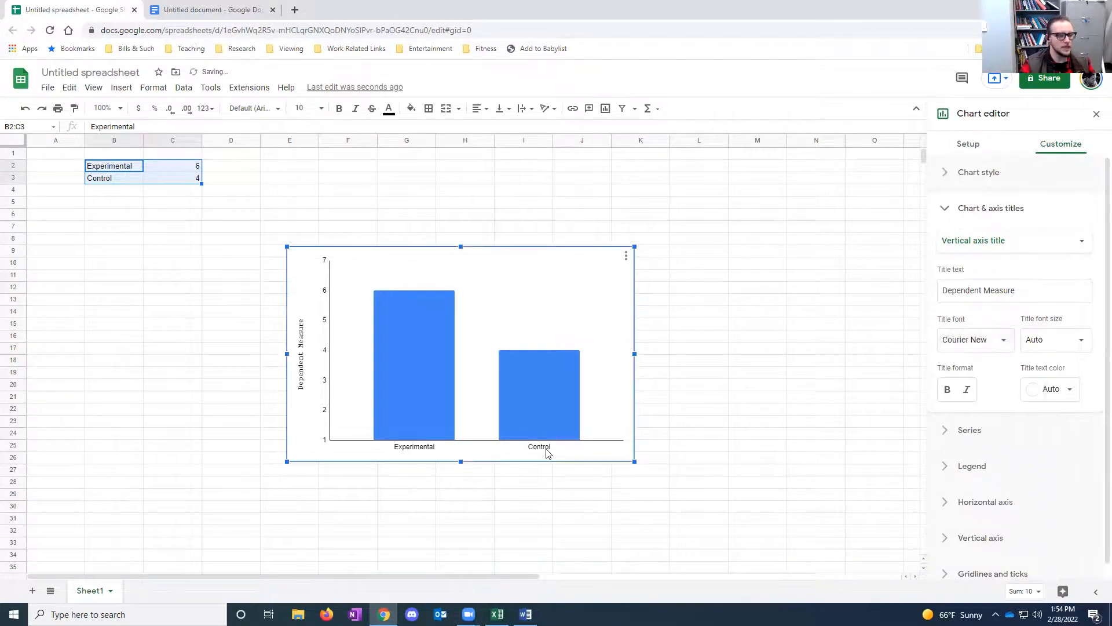
Step: Set the label font of the horizontal axis to Courier New
click(1026, 243)
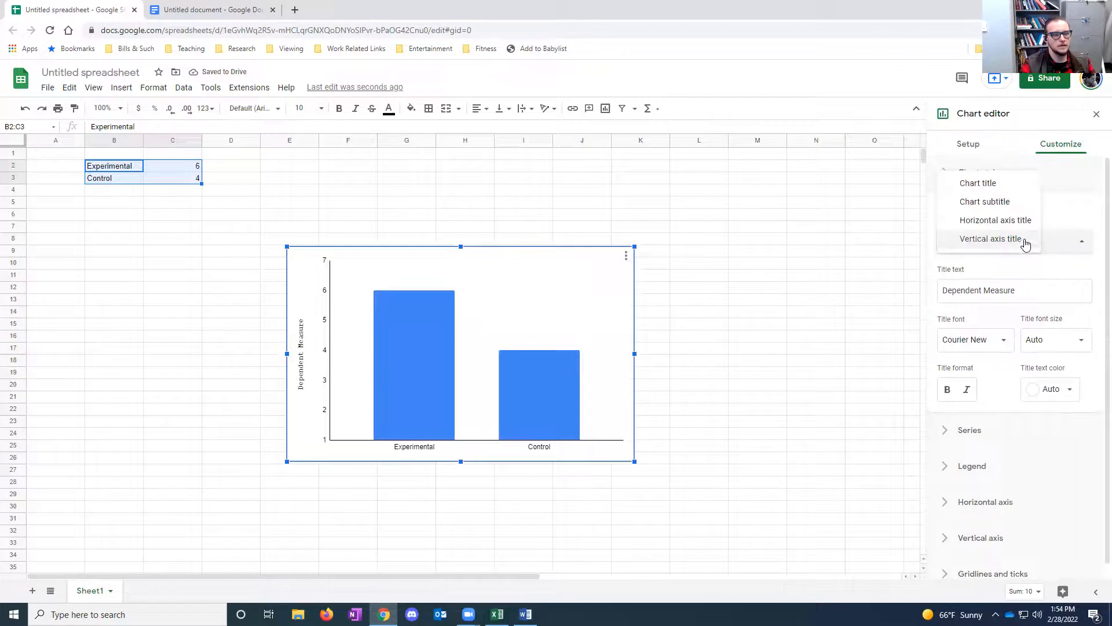
click(1010, 222)
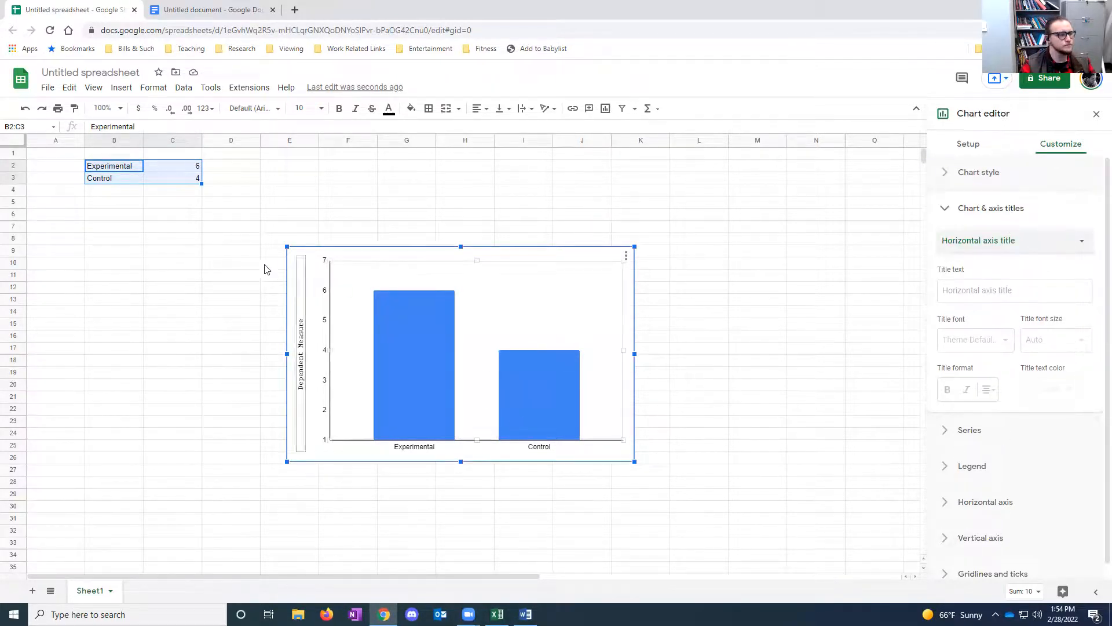
click(439, 451)
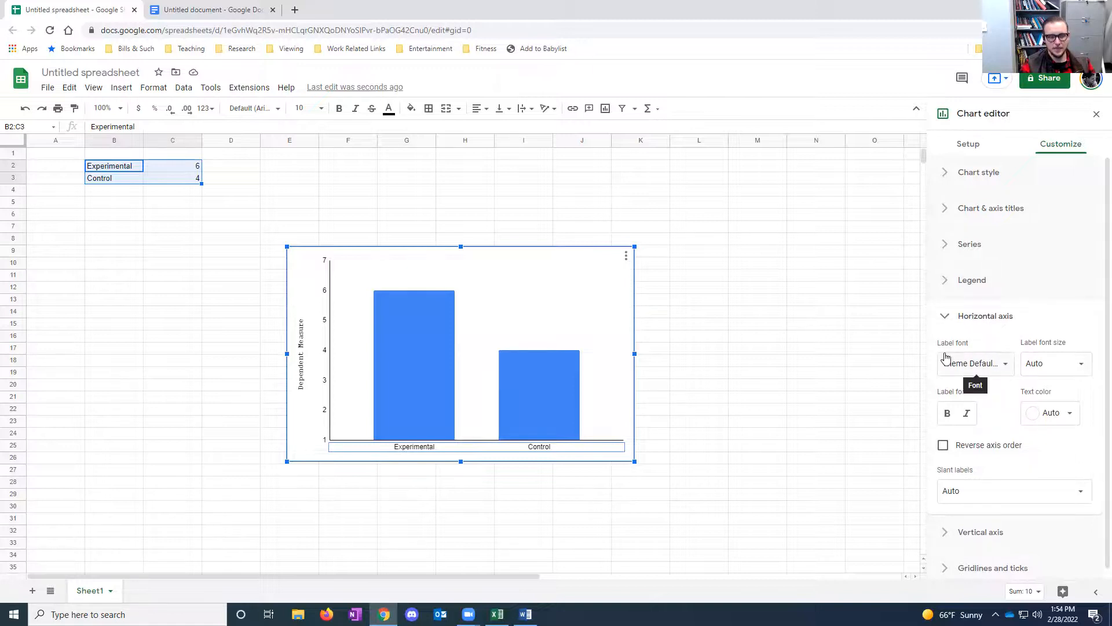
click(1007, 367)
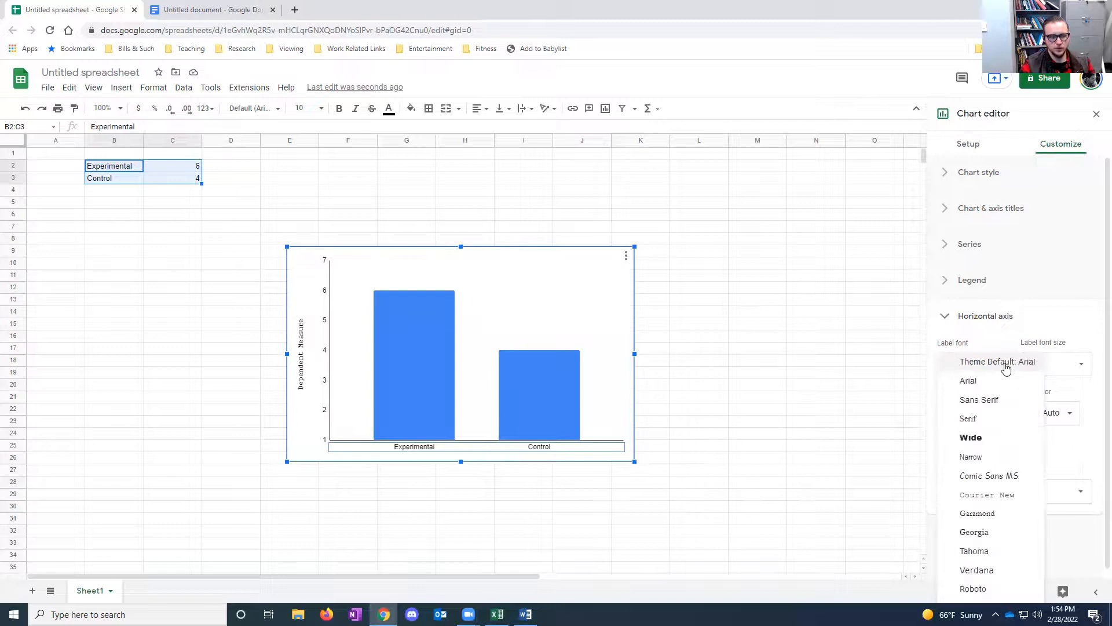
click(994, 495)
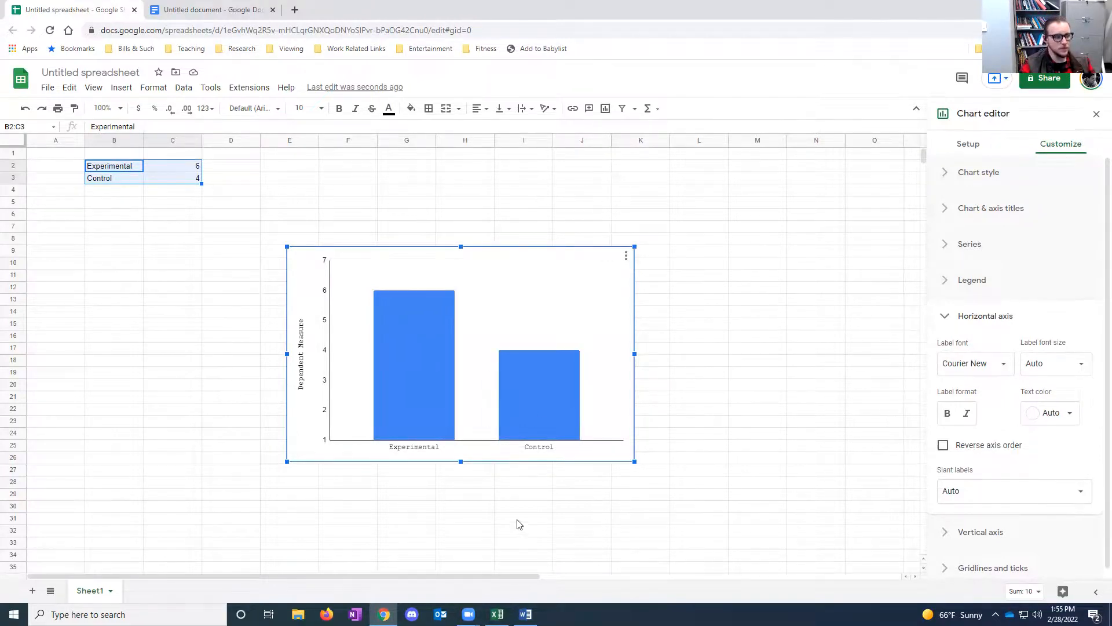
Step: Switch to the Word document and check the appearance of the finished chart's columns as a reference
click(525, 614)
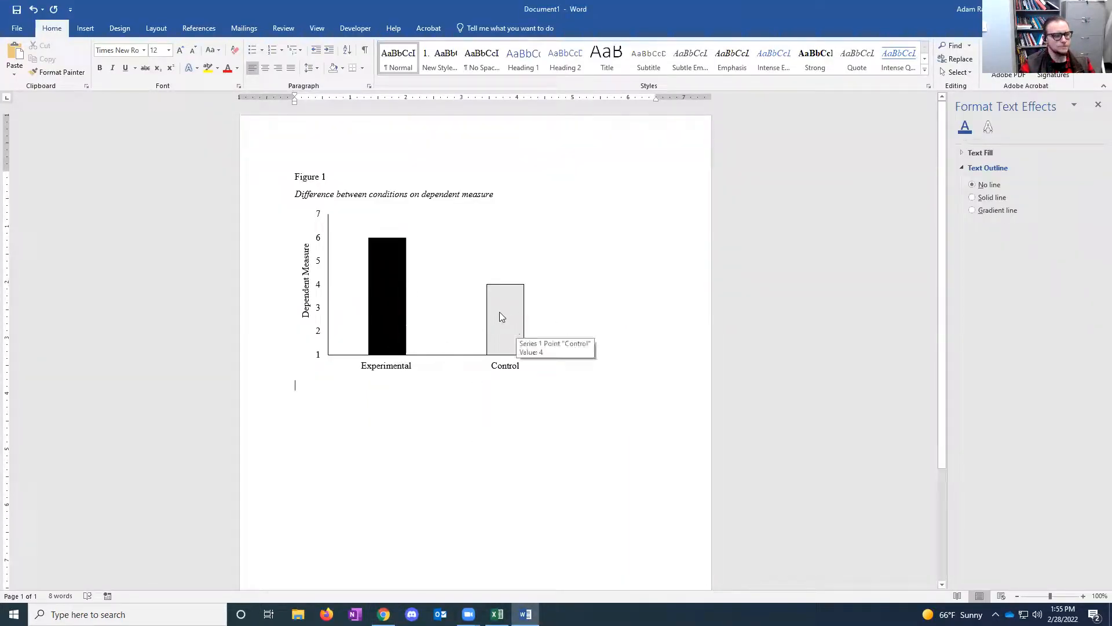
mouse_move(502, 328)
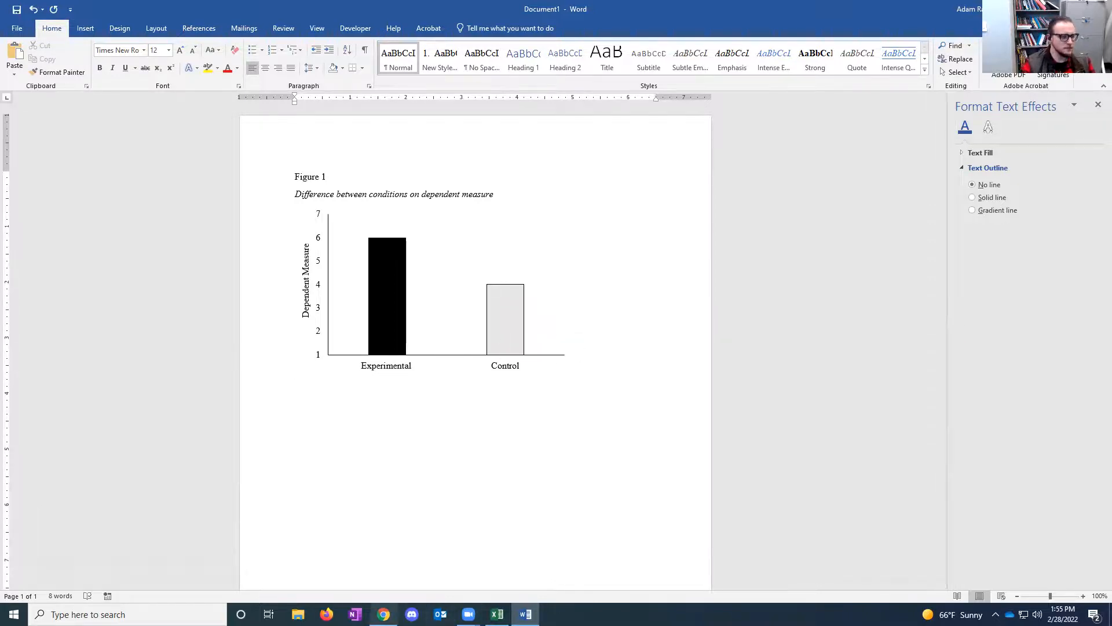
Step: Switch back to the Google Sheets chart and give only the Experimental column a black fill and a black line color
click(383, 614)
click(418, 360)
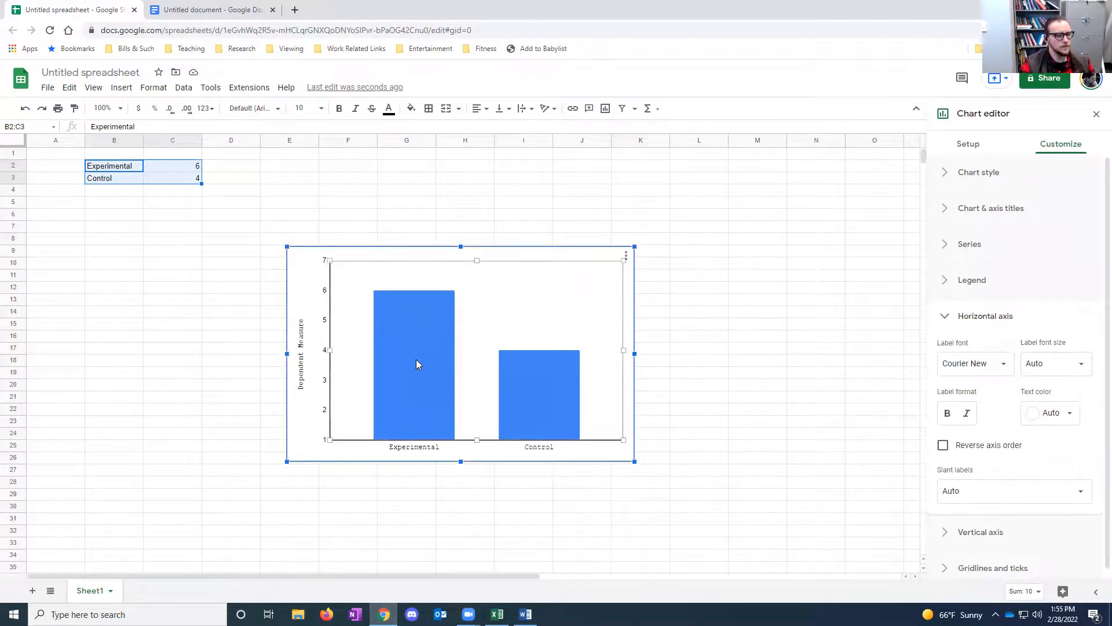
click(417, 360)
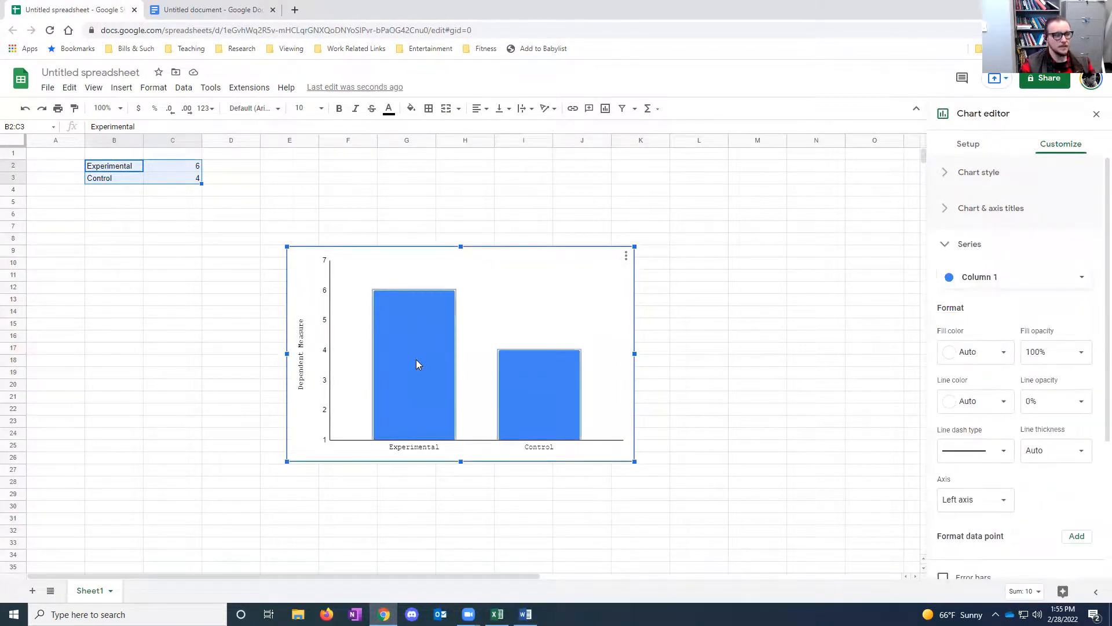
click(416, 359)
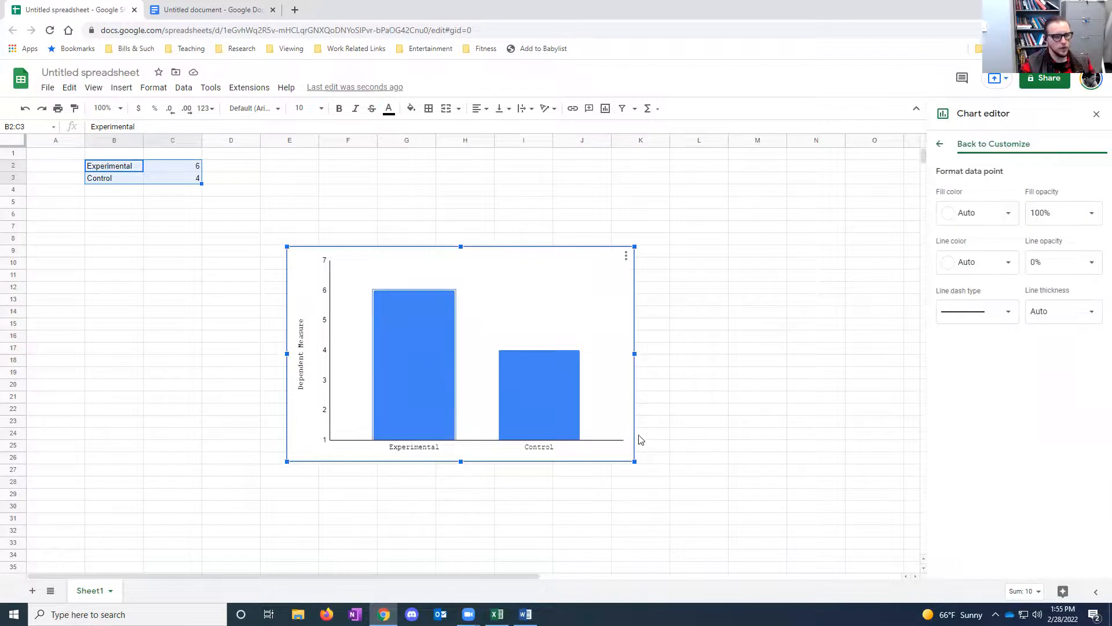
click(634, 460)
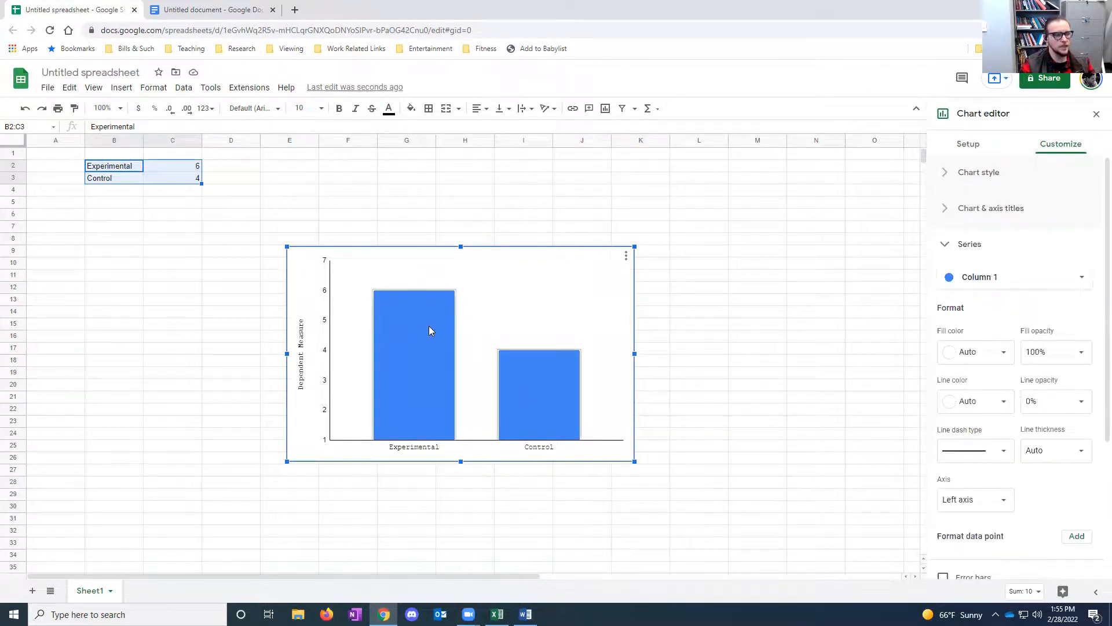
click(417, 343)
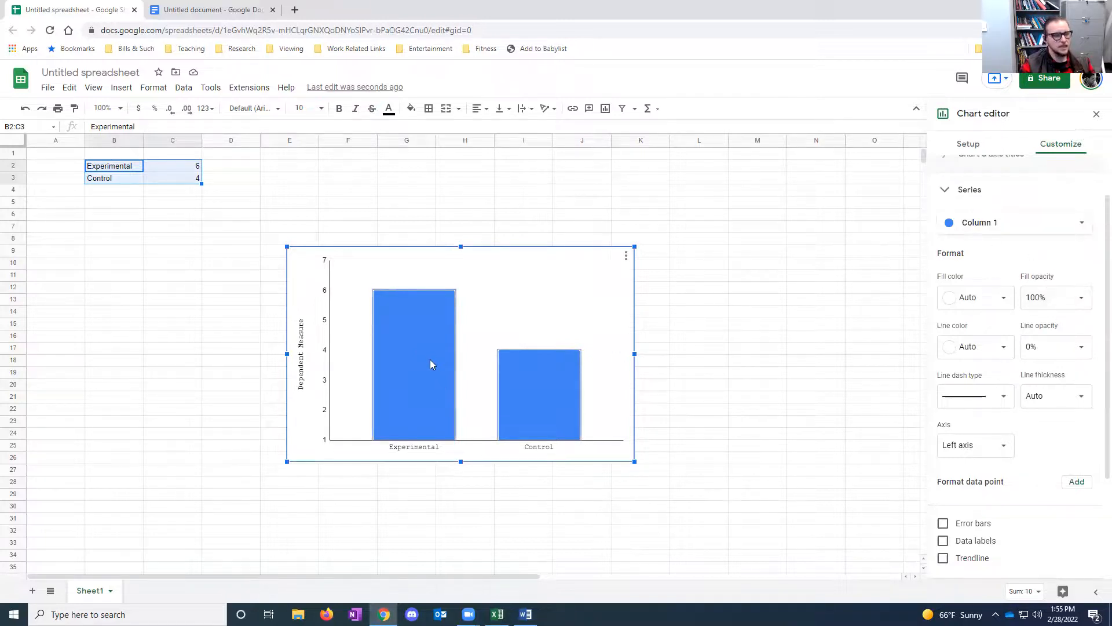
click(427, 355)
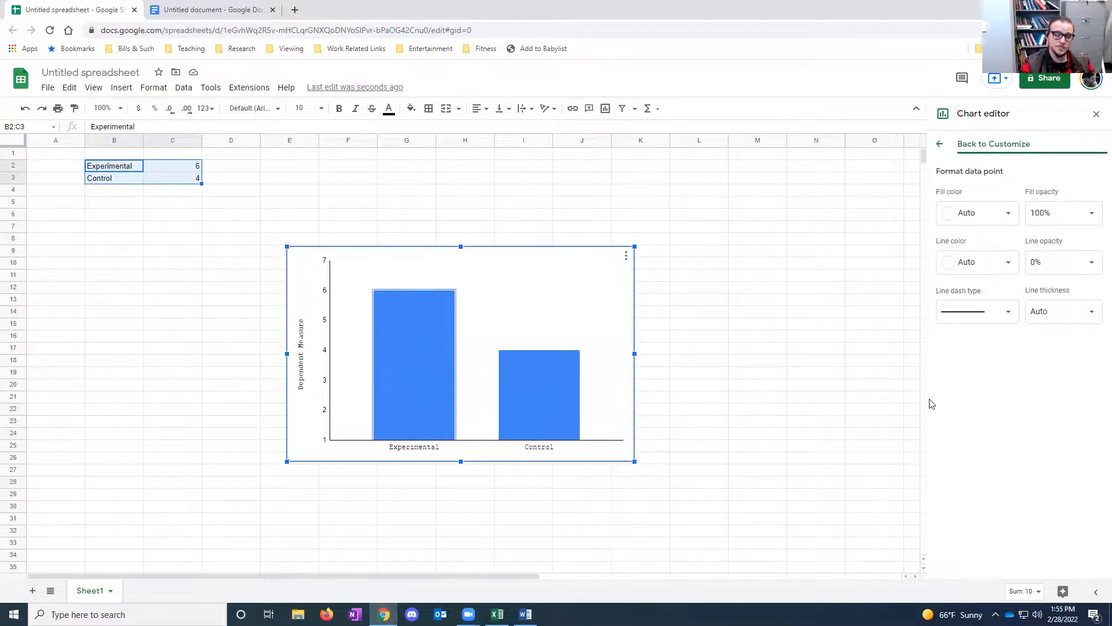
click(1007, 217)
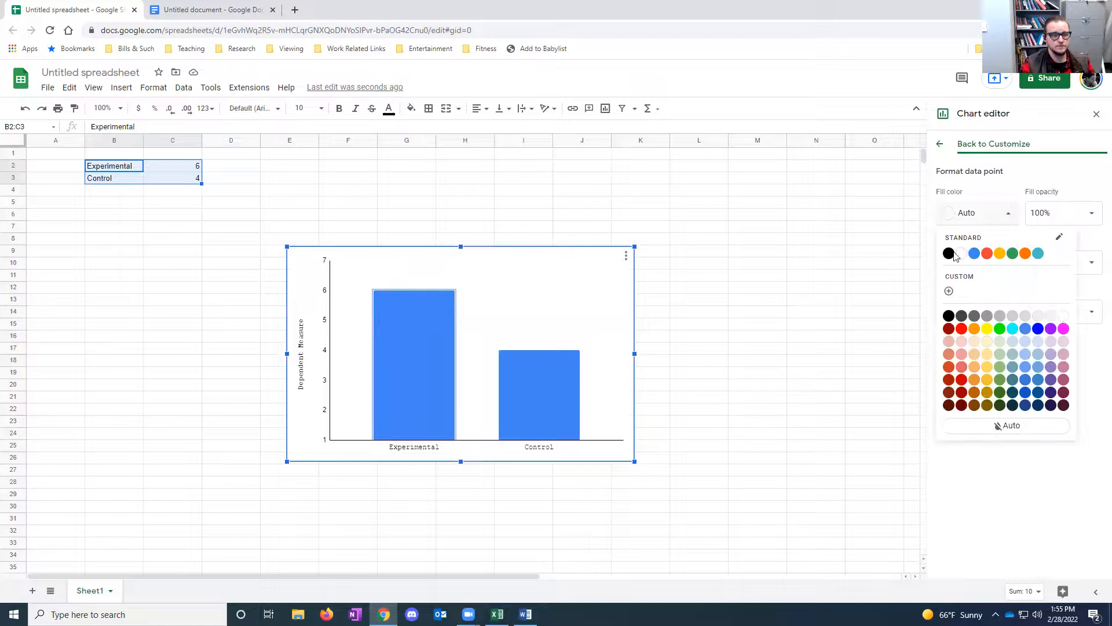
click(947, 253)
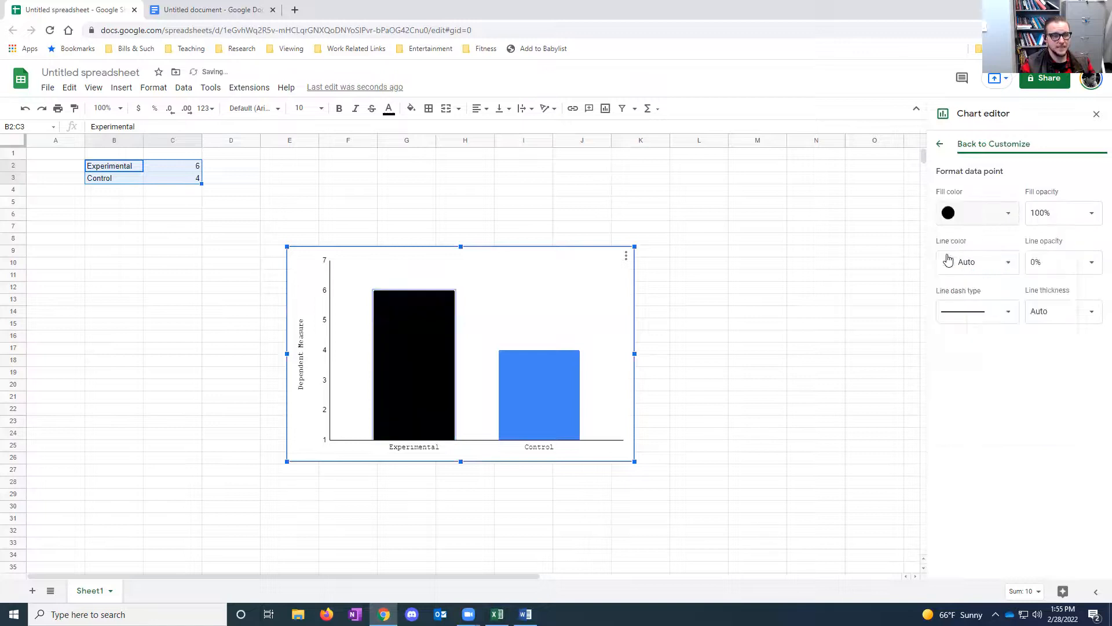
click(1009, 264)
click(949, 303)
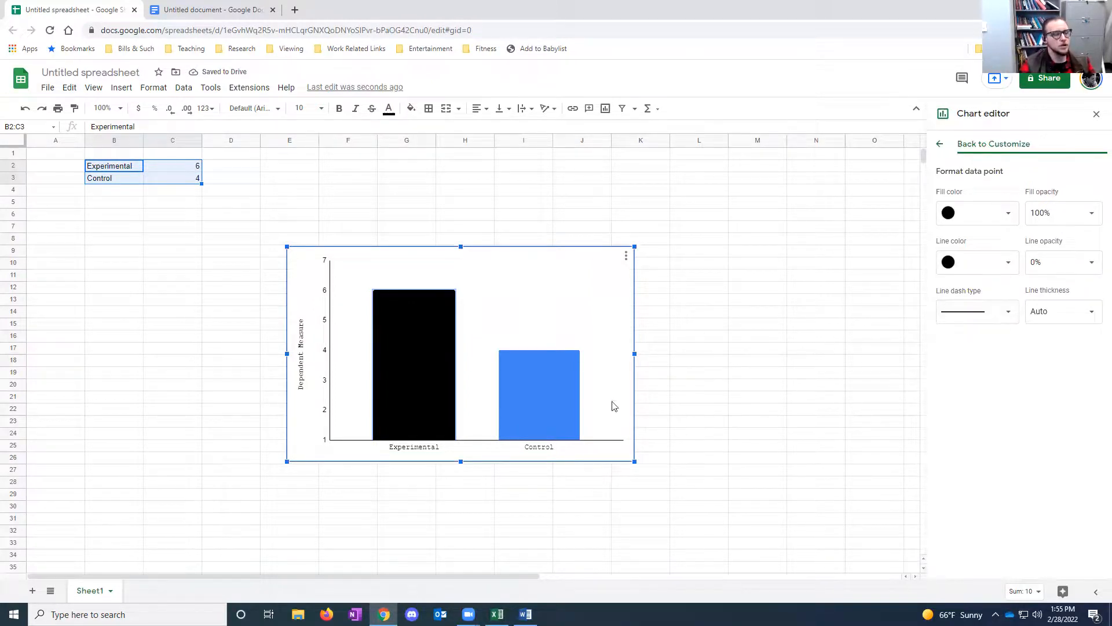
Step: Give the Control column a gray fill and a black line color
click(530, 387)
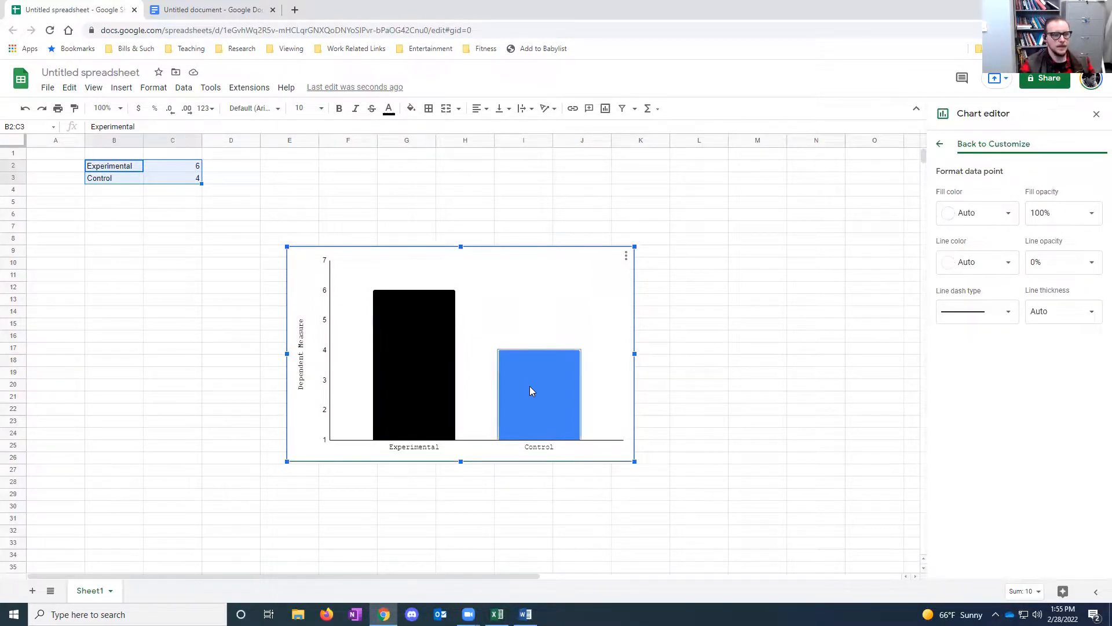
click(1000, 214)
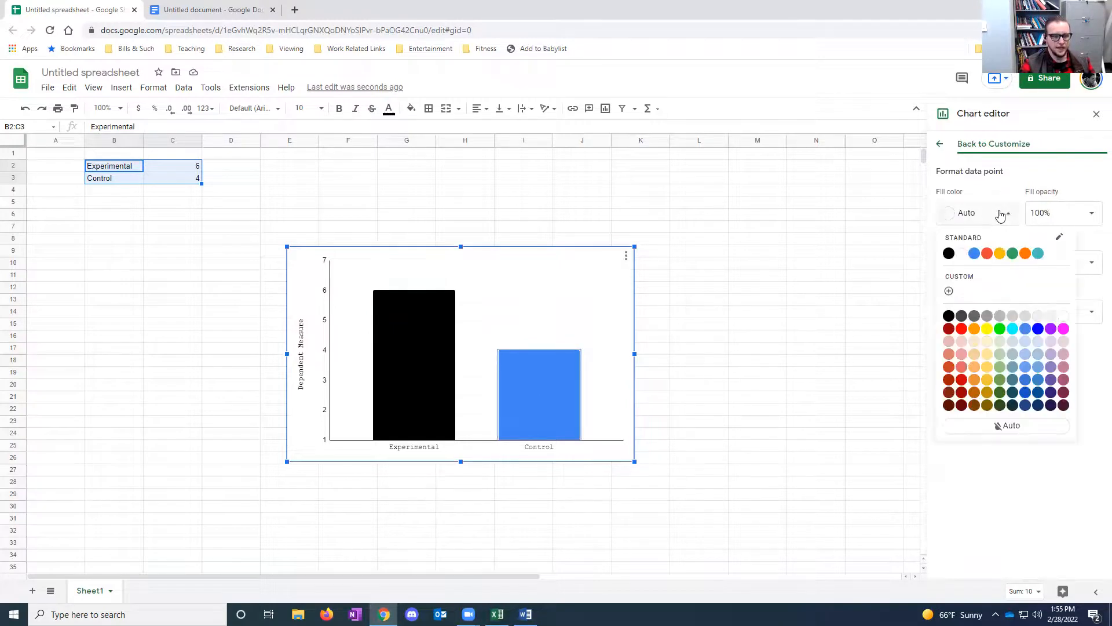
click(999, 317)
click(995, 263)
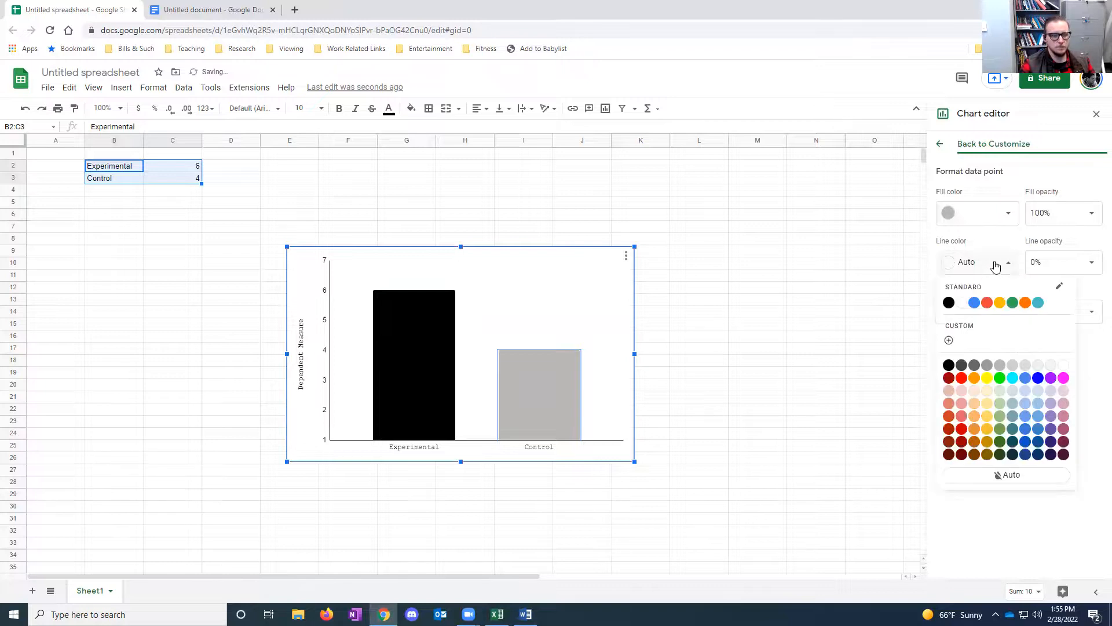
click(949, 303)
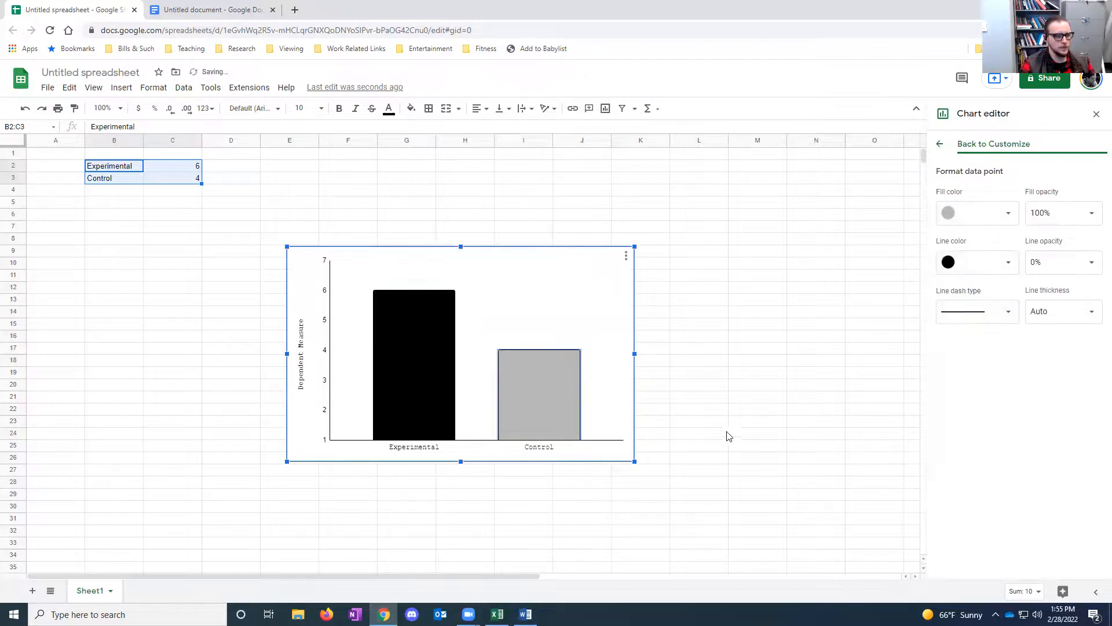
Step: Copy the whole finished chart and switch to the blank Google Docs document, ready to write on its first line
click(615, 457)
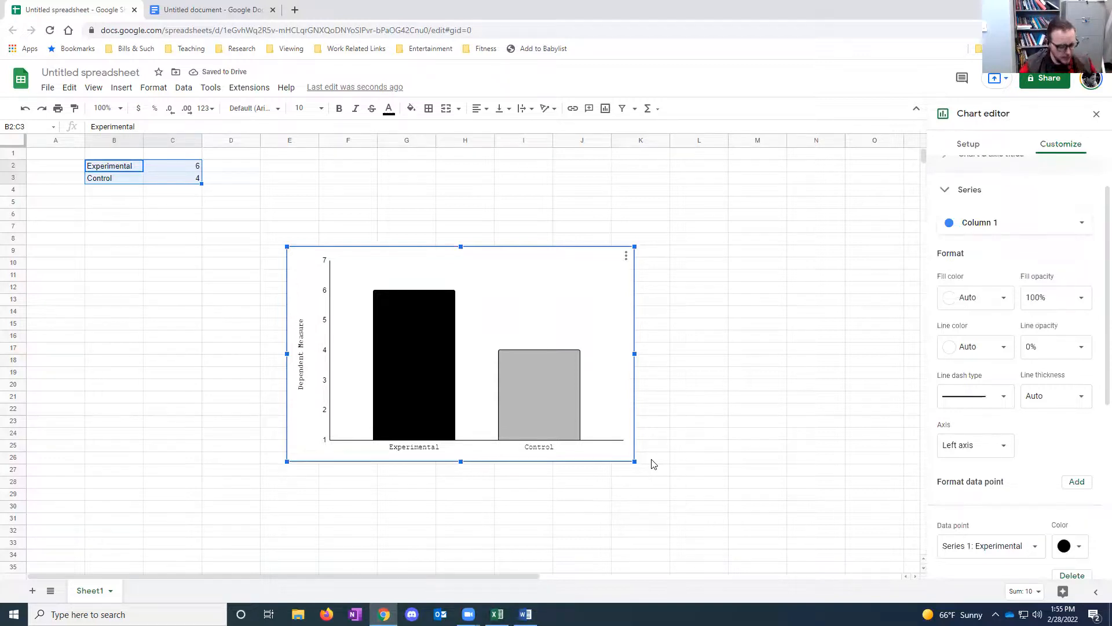
click(200, 10)
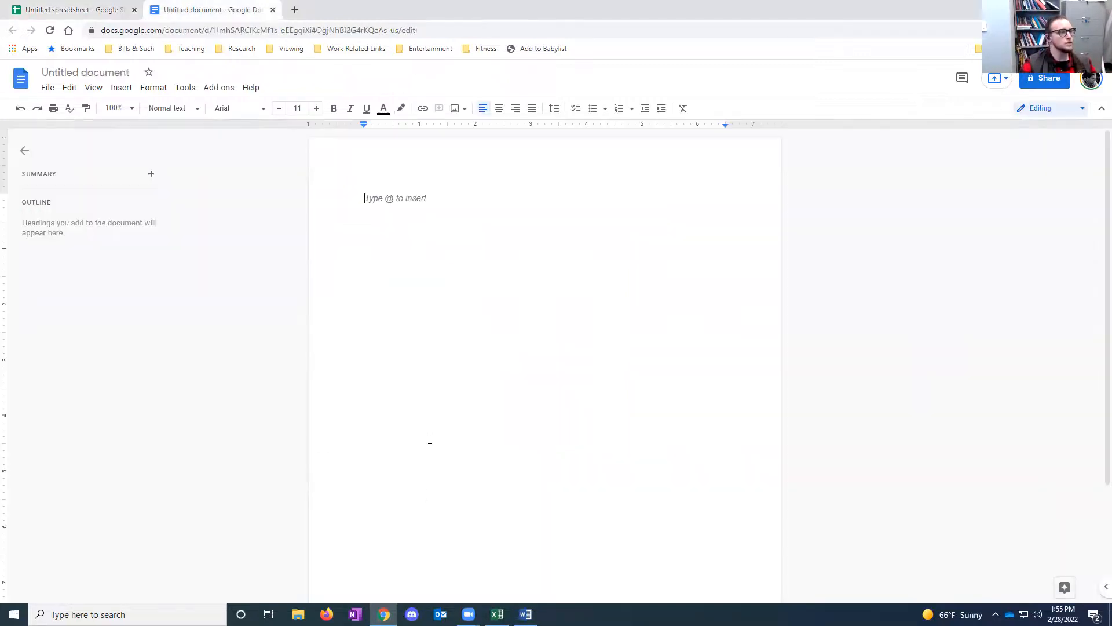
click(462, 194)
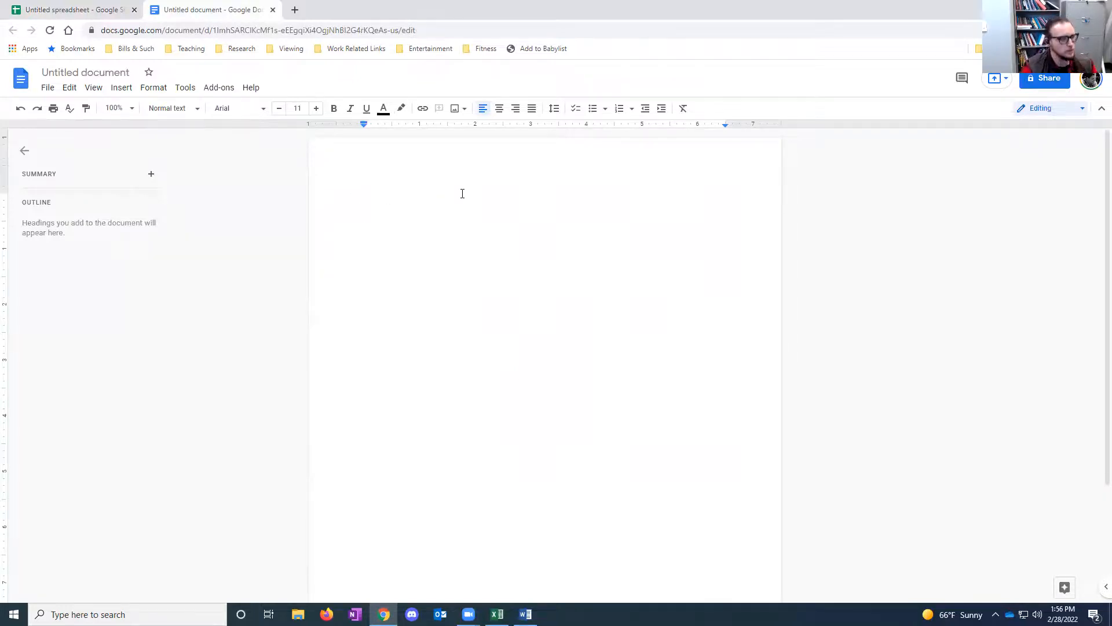
text(Test)
key(BackSpace)
key(BackSpace)
key(BackSpace)
key(BackSpace)
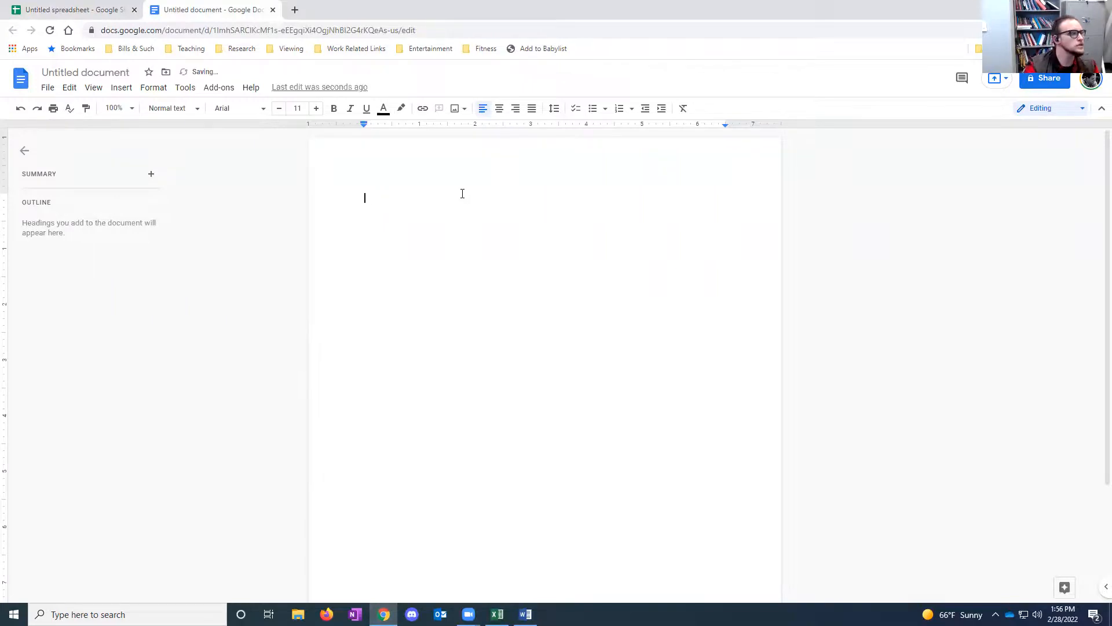
Step: Set the document font to Courier New and enter the figure number "Figure 1", followed by a blank line
click(239, 109)
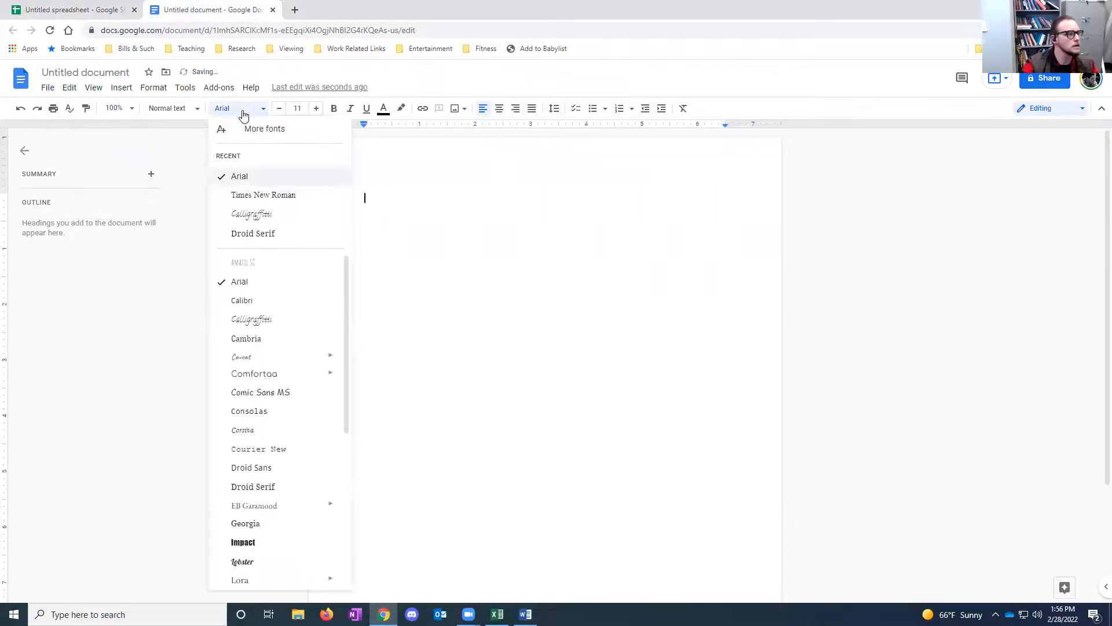
click(270, 449)
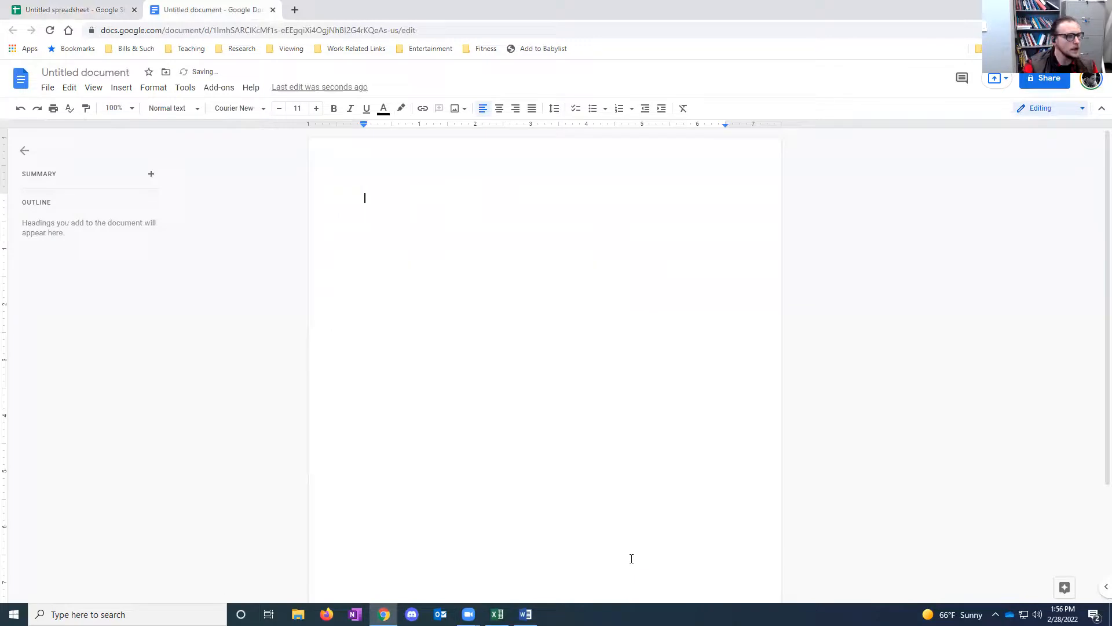
text(Figure)
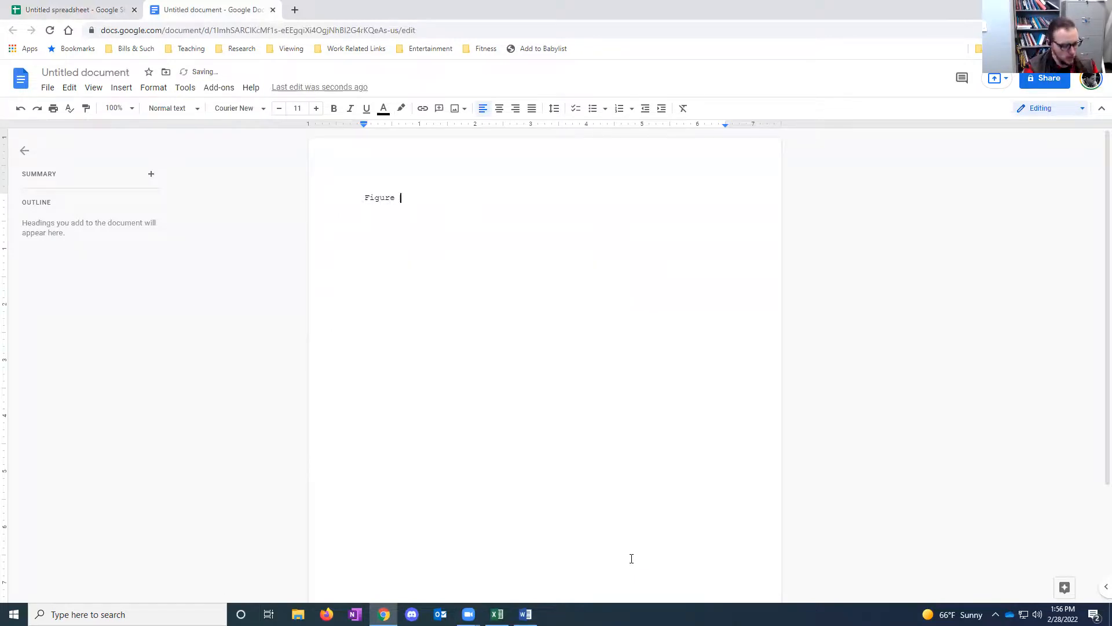
text( 1)
key(Return)
key(Return)
Step: Add the italic figure title "Difference between conditions on dependent measure" below the figure number, checking its wording in the Word document
key(ctrl+i)
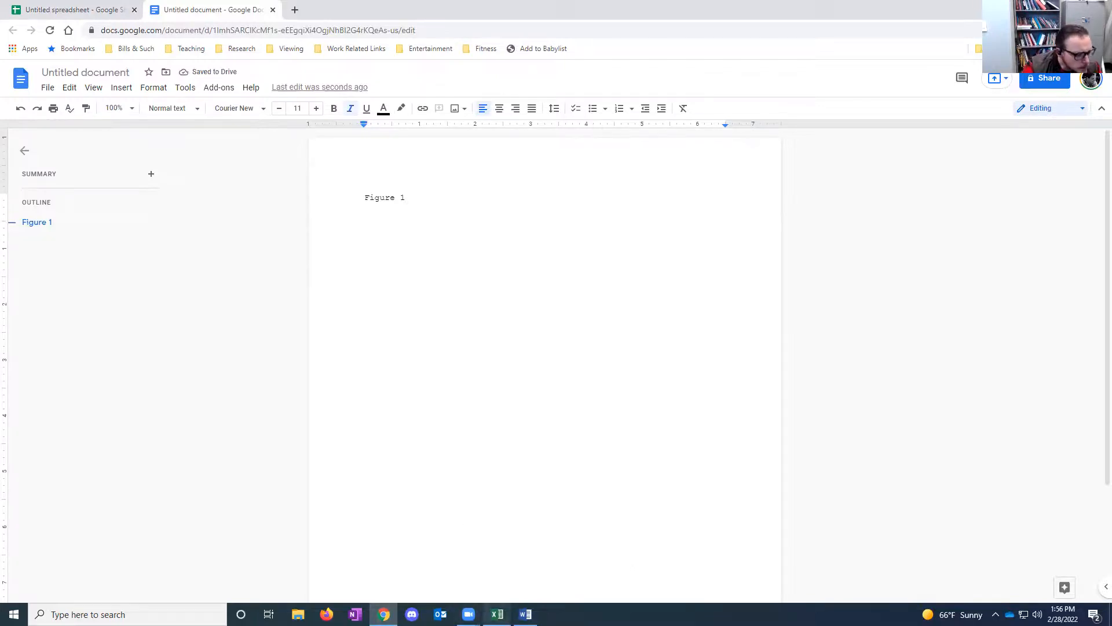
click(525, 614)
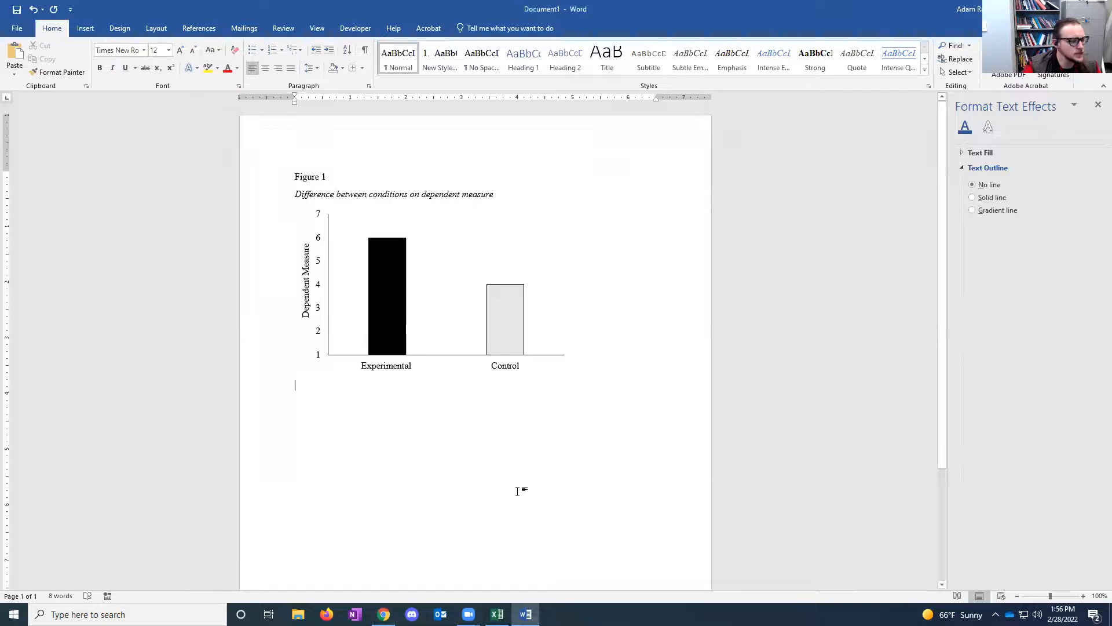
click(384, 614)
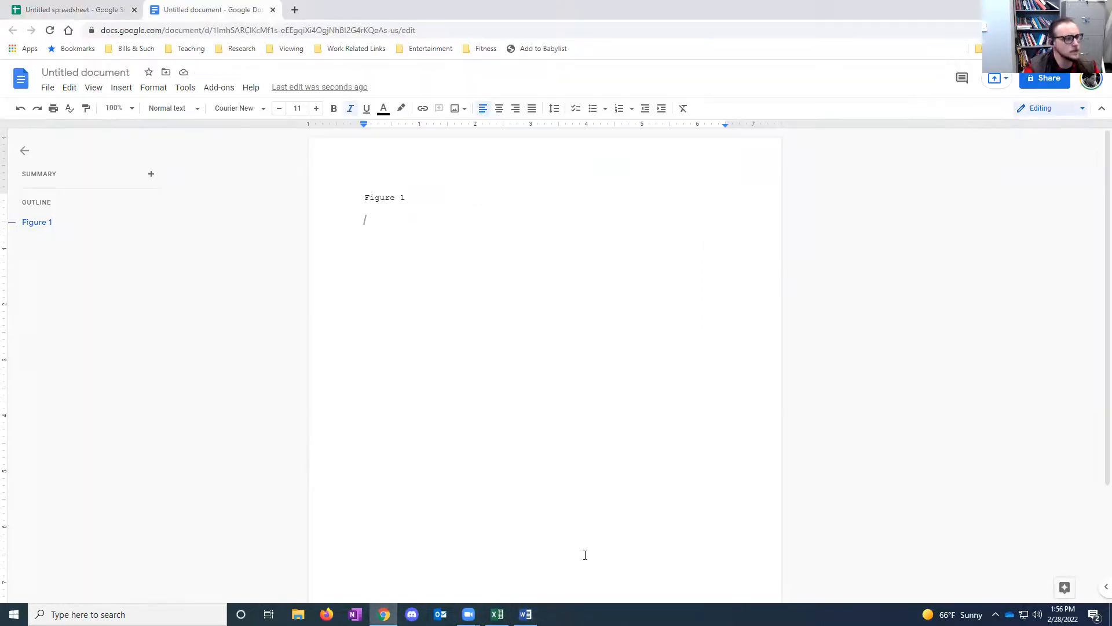
text(Difference b)
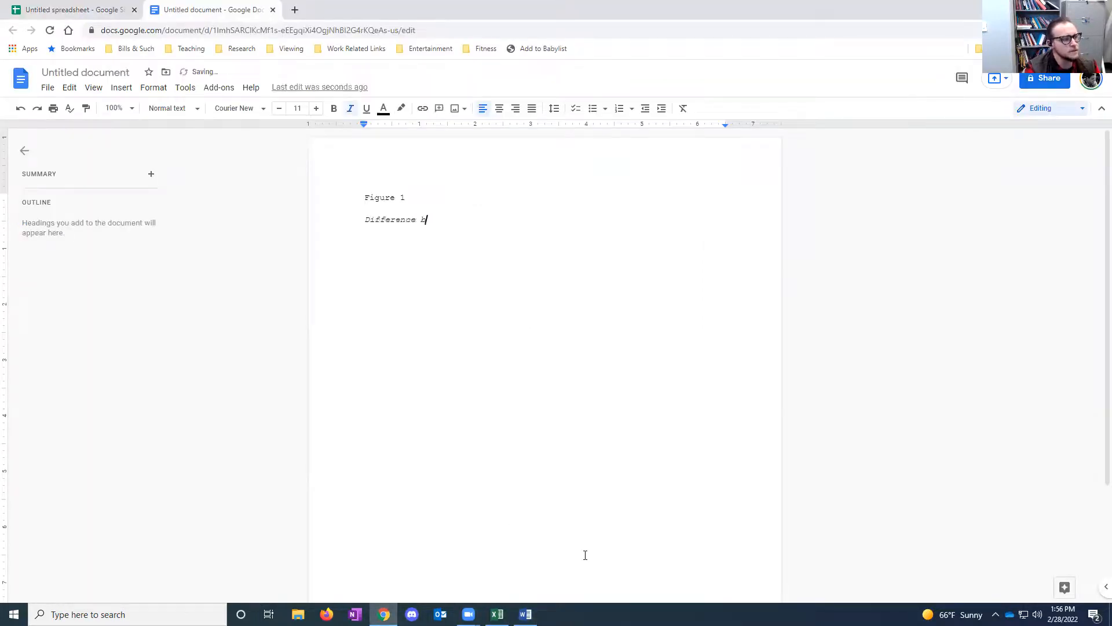
text(etween condition)
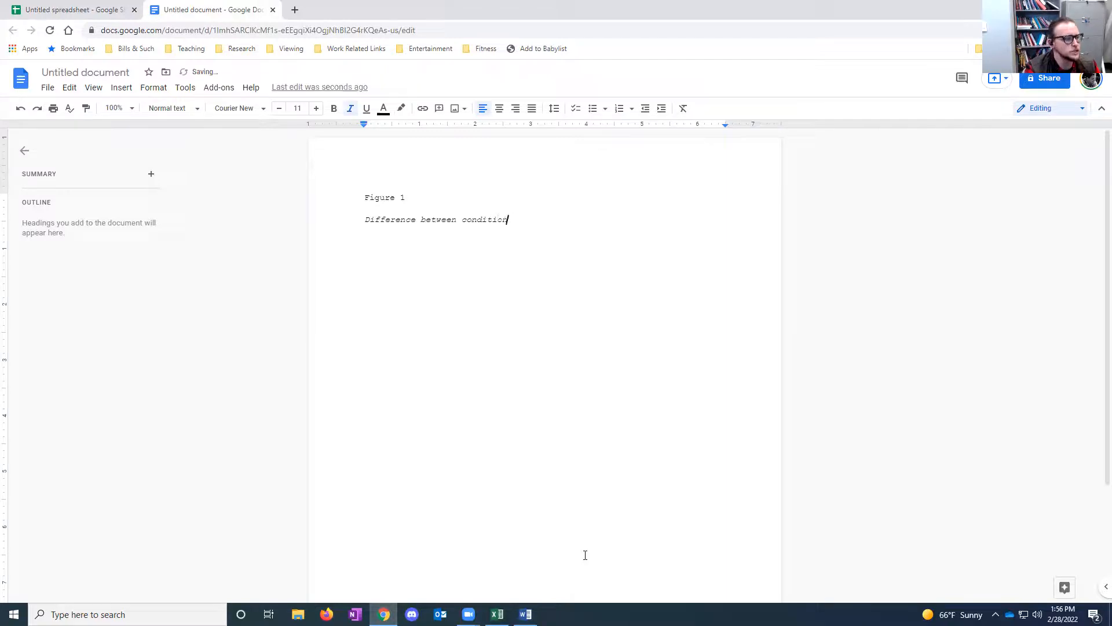
text(s on dependent )
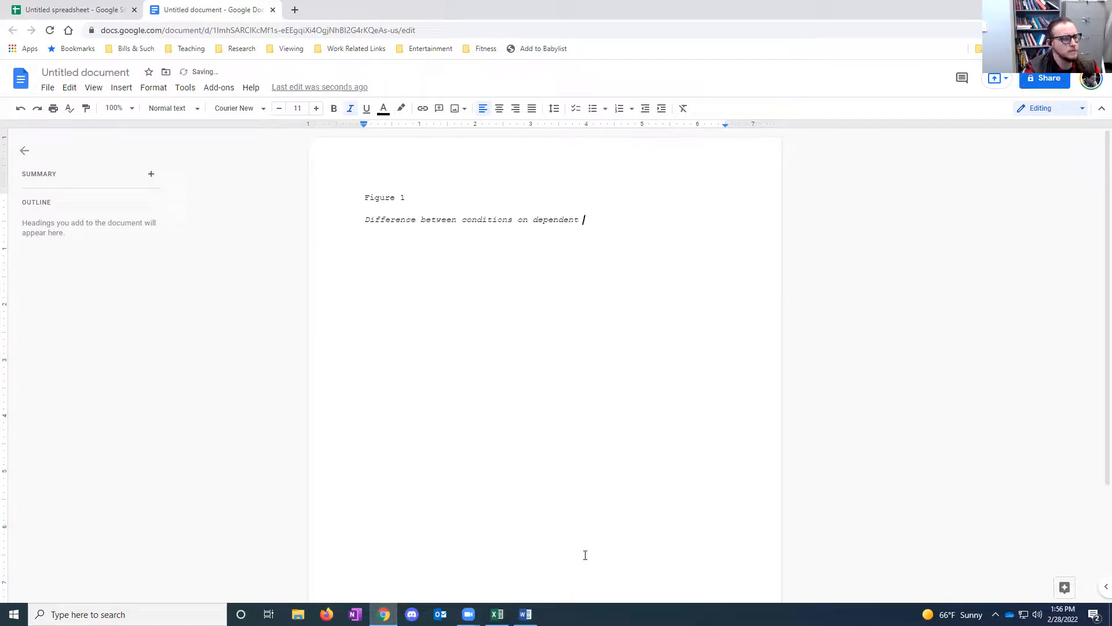
text(measure)
key(Return)
key(Return)
Step: Paste the copied chart below the figure title, linked to the spreadsheet
key(ctrl+v)
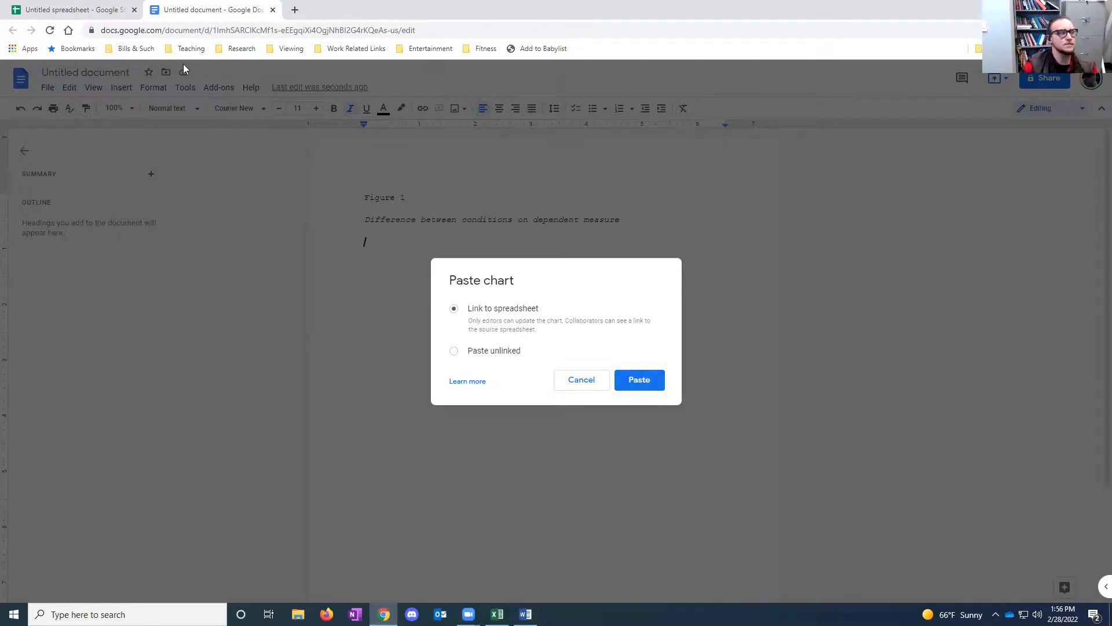
click(72, 9)
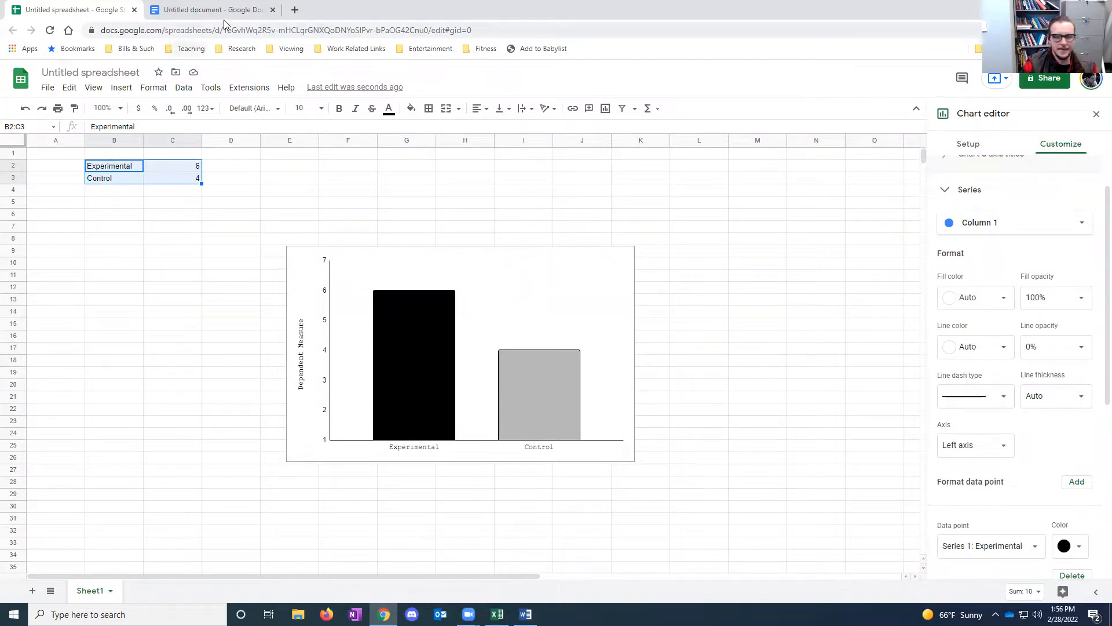
click(244, 7)
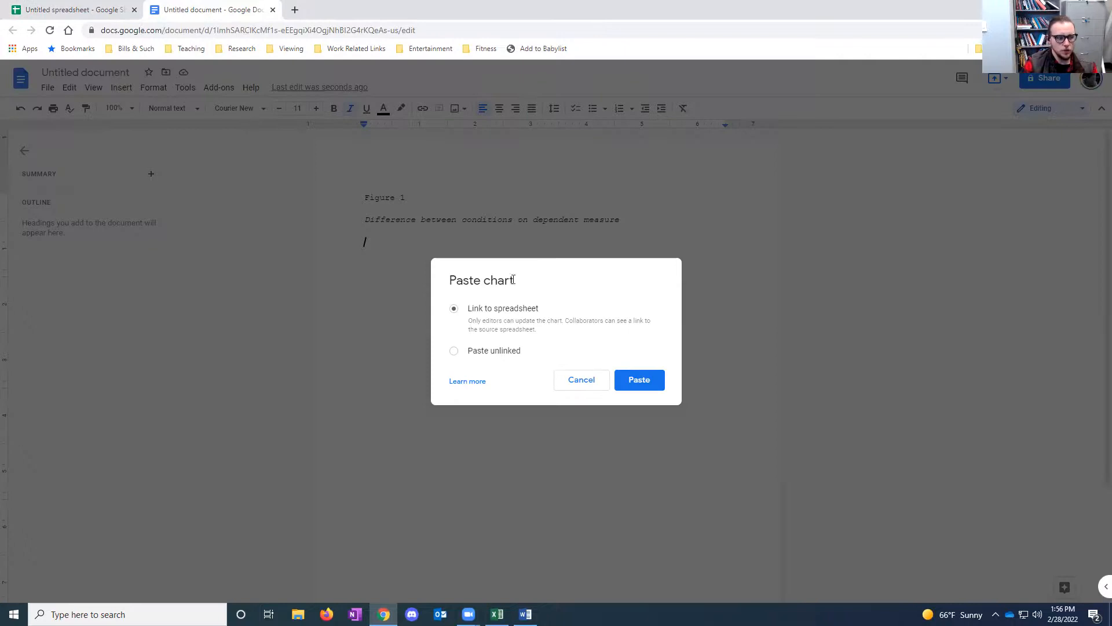
click(639, 380)
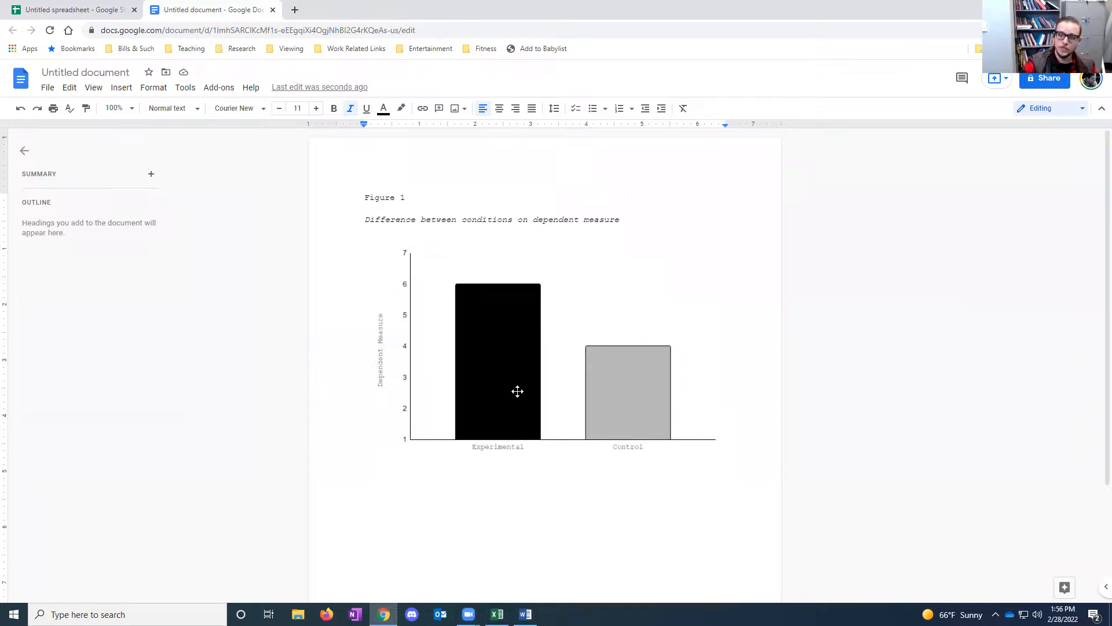
Step: Compare the result with the figure in the Word document, and return to the Google Docs document
click(526, 614)
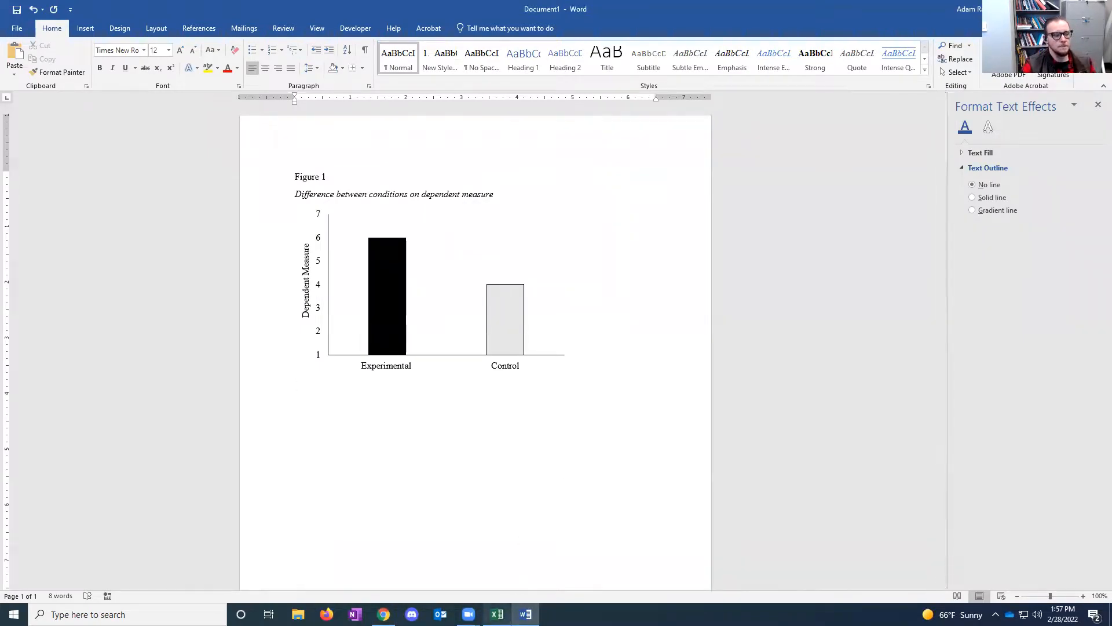
mouse_move(497, 614)
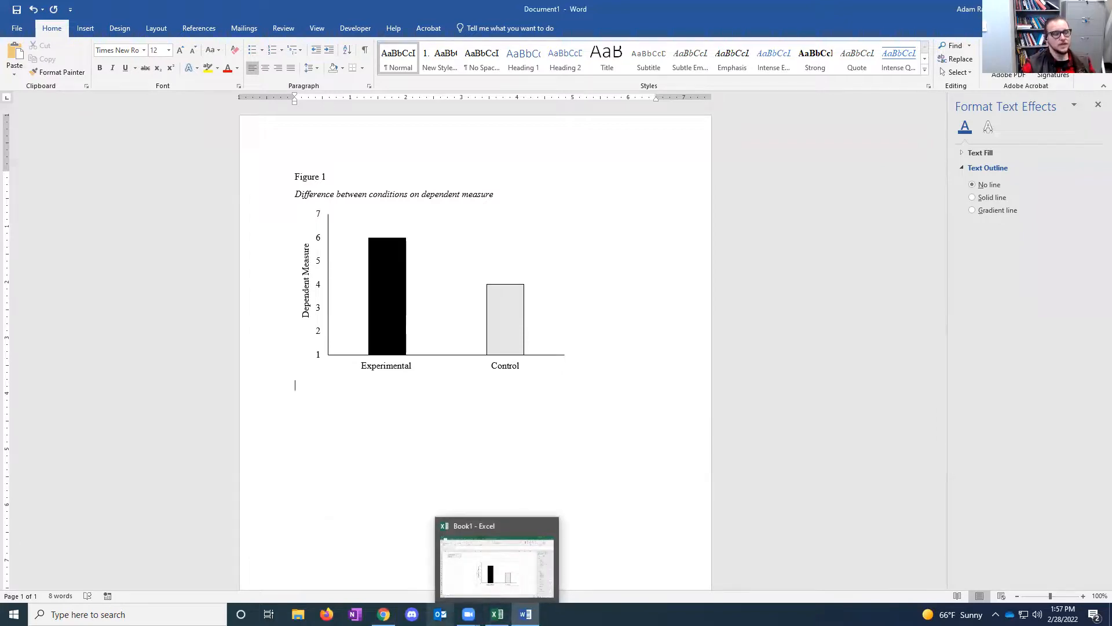
mouse_move(384, 614)
click(383, 571)
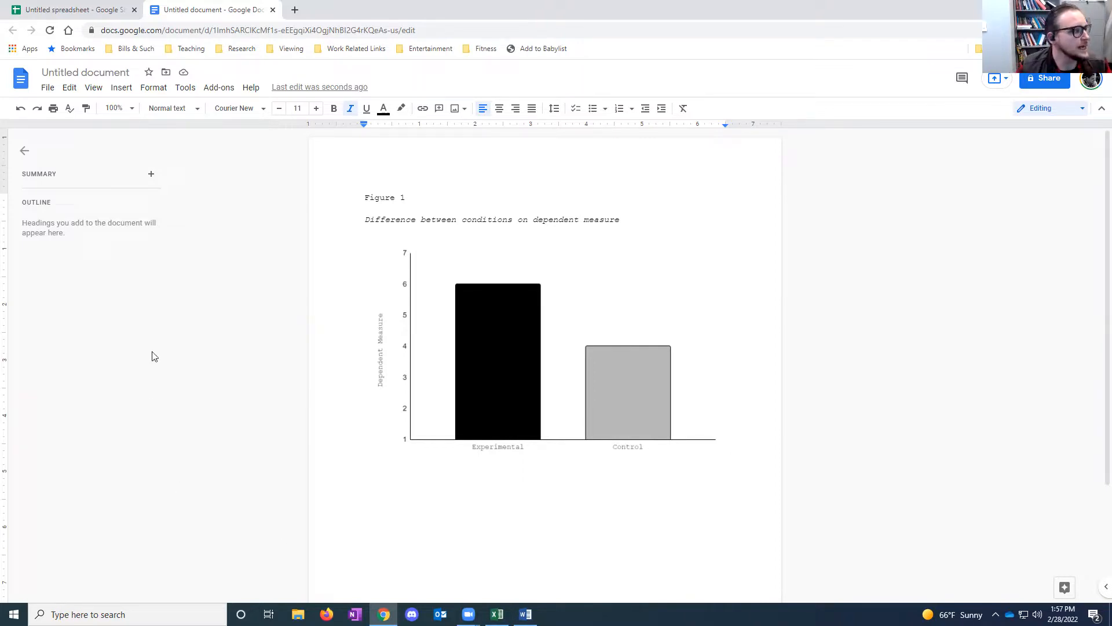
click(48, 88)
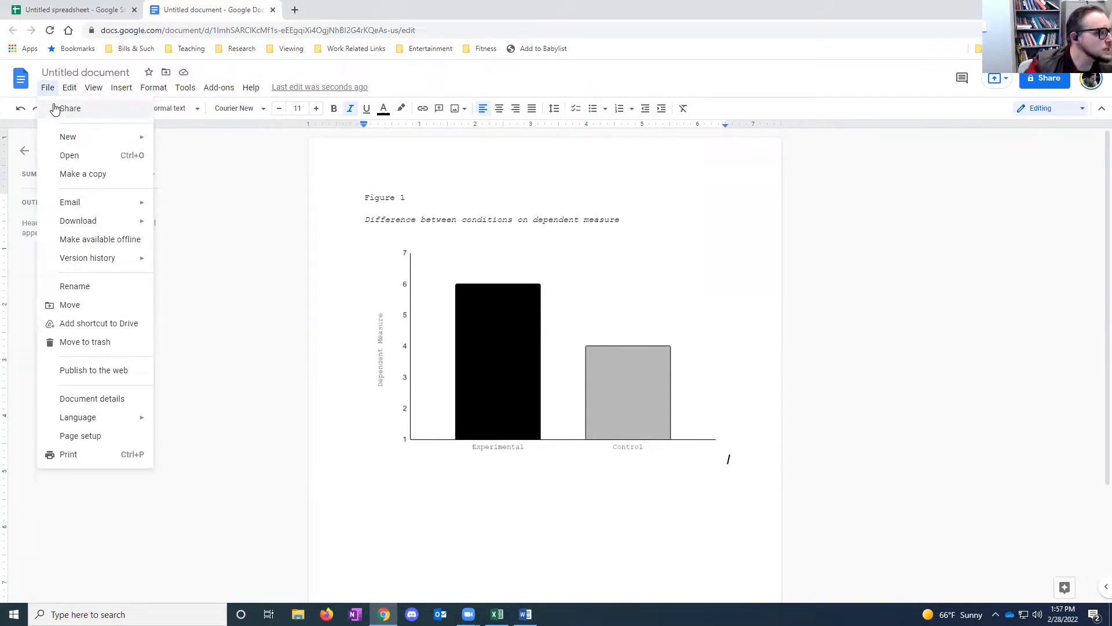
mouse_move(104, 221)
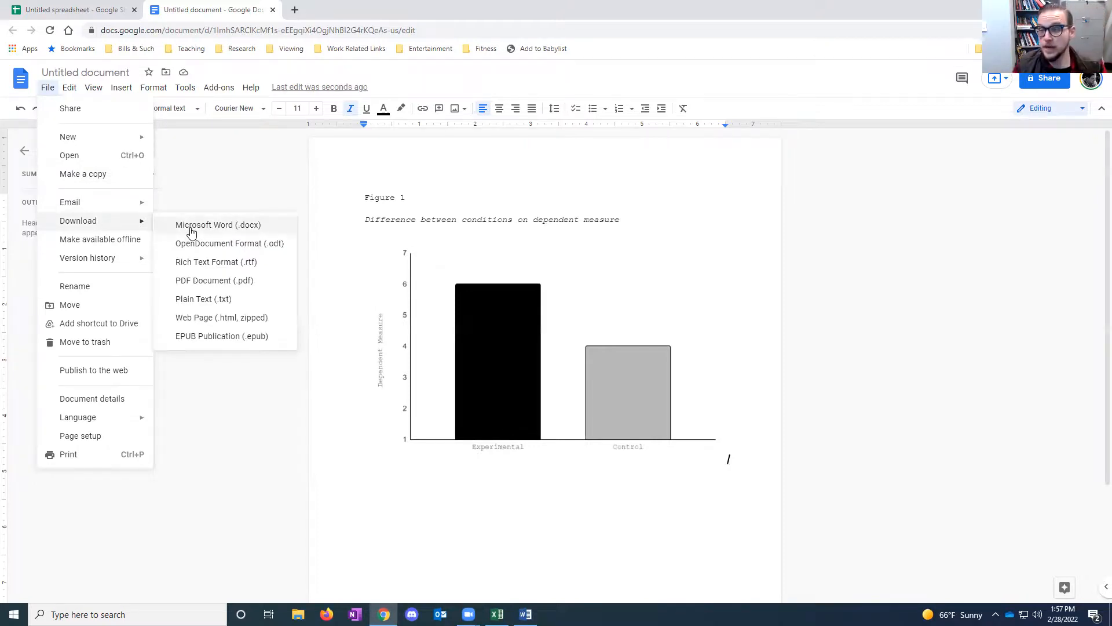
click(48, 90)
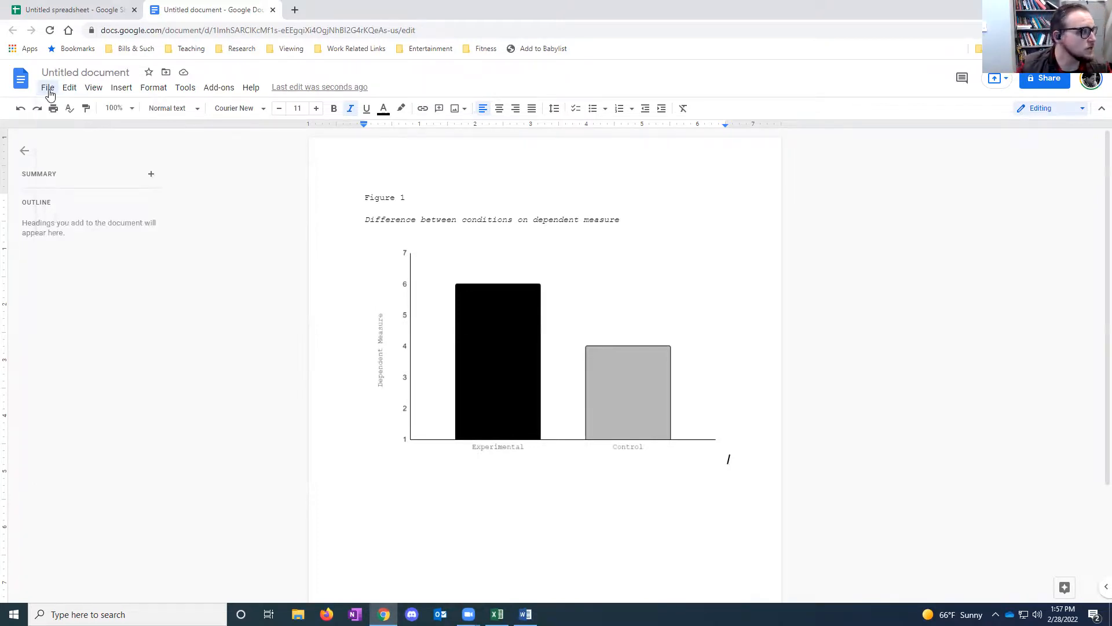
Step: Download the document in Microsoft Word (.docx) format to the Desktop as "Untitled document", and open the downloaded file in Word
click(49, 91)
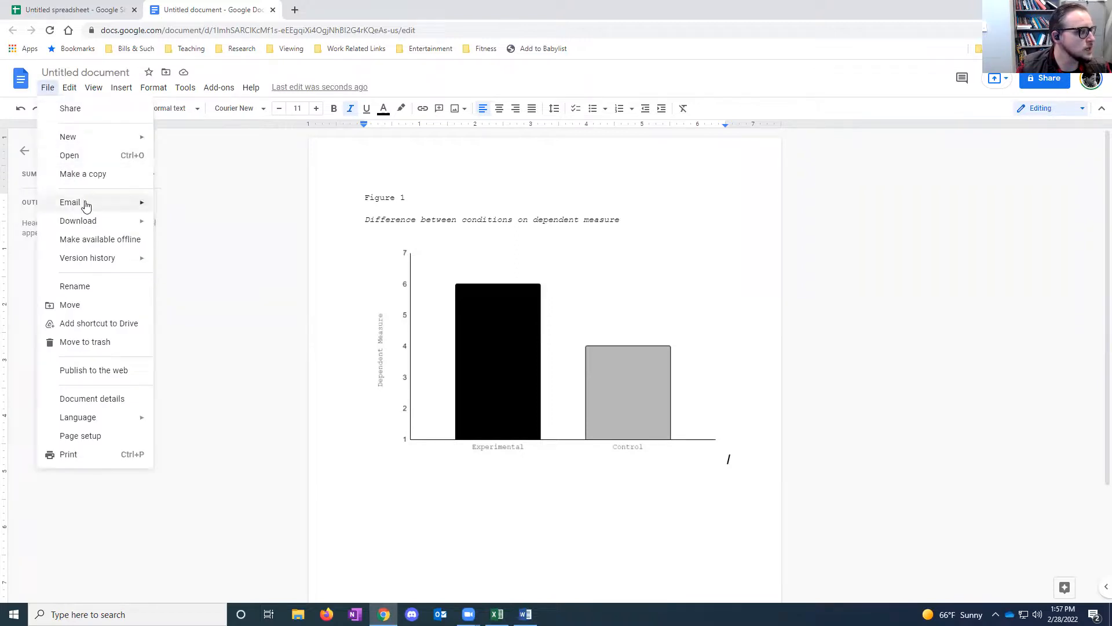
mouse_move(88, 229)
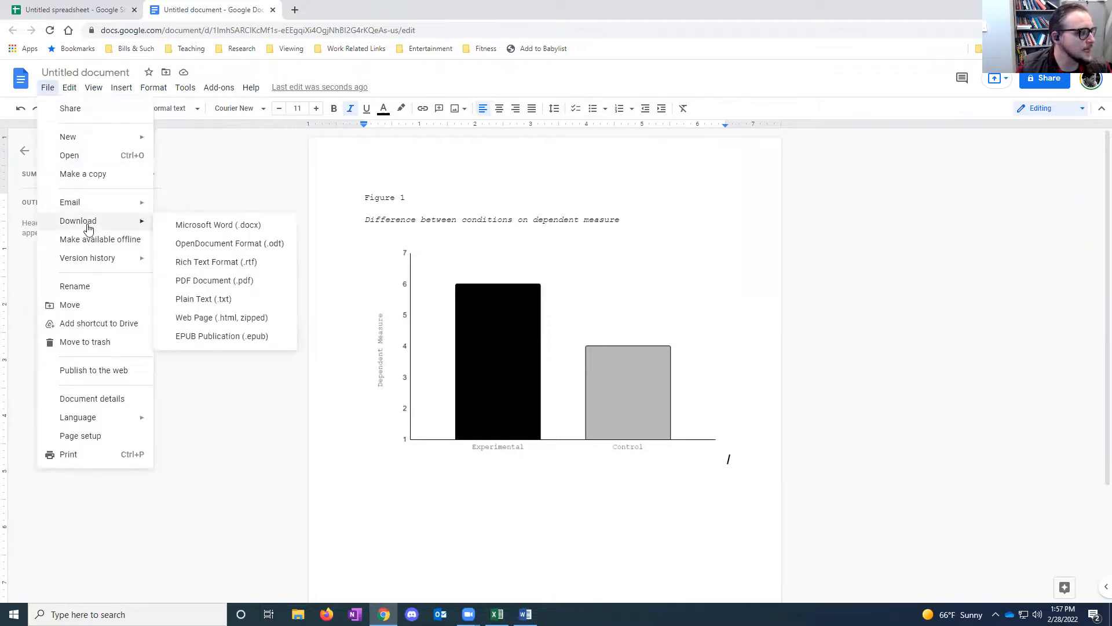
click(207, 231)
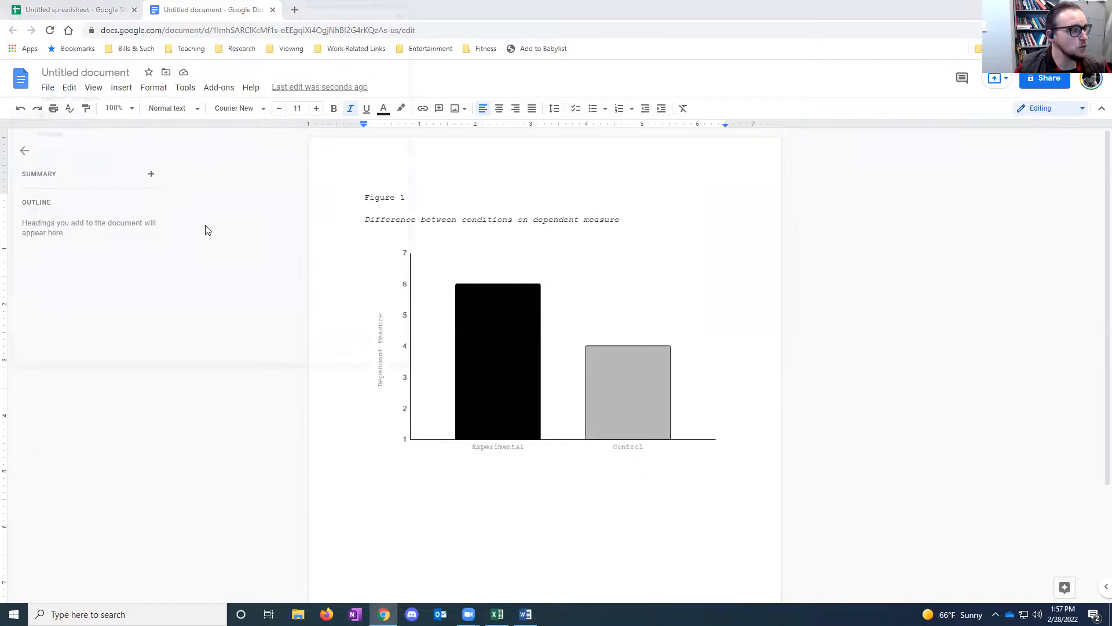
click(50, 94)
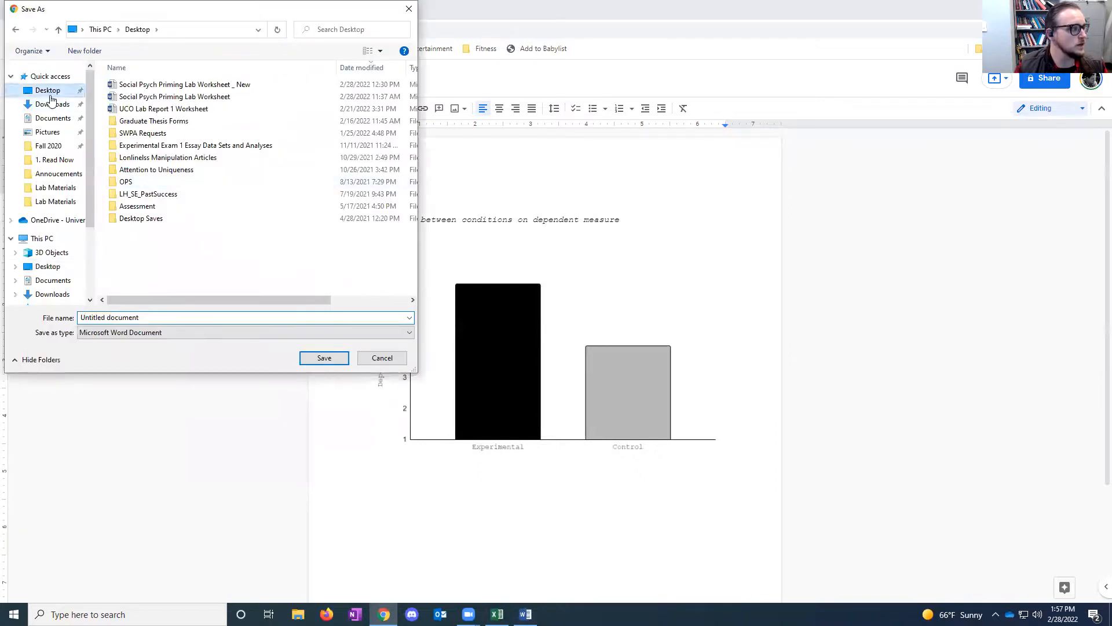
click(322, 359)
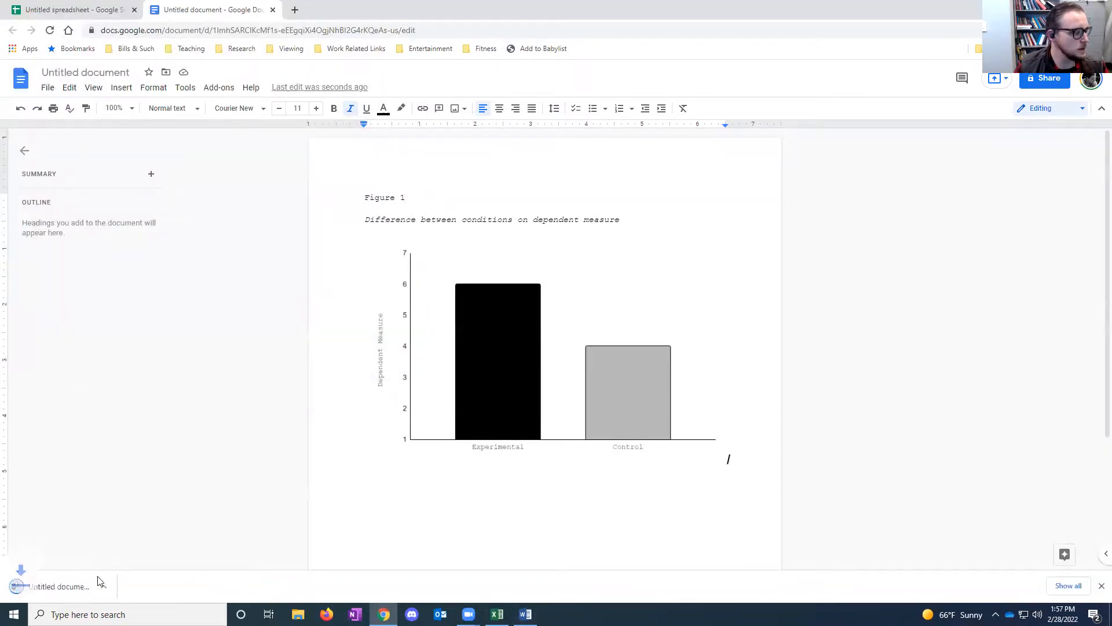
click(98, 584)
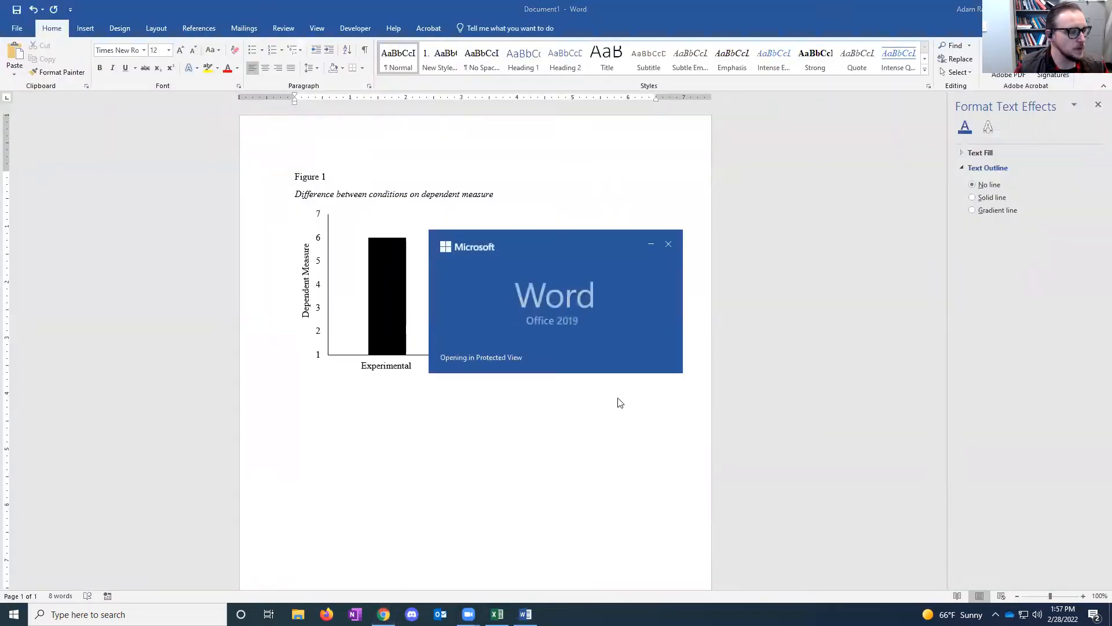